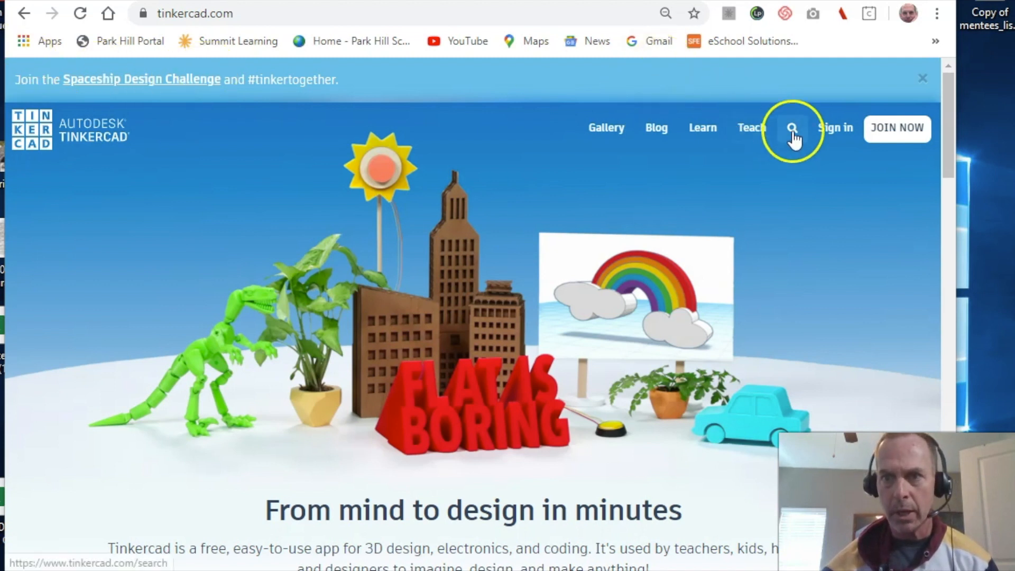
- Sign in as a student and join the class using the class code
left_click(834, 129)
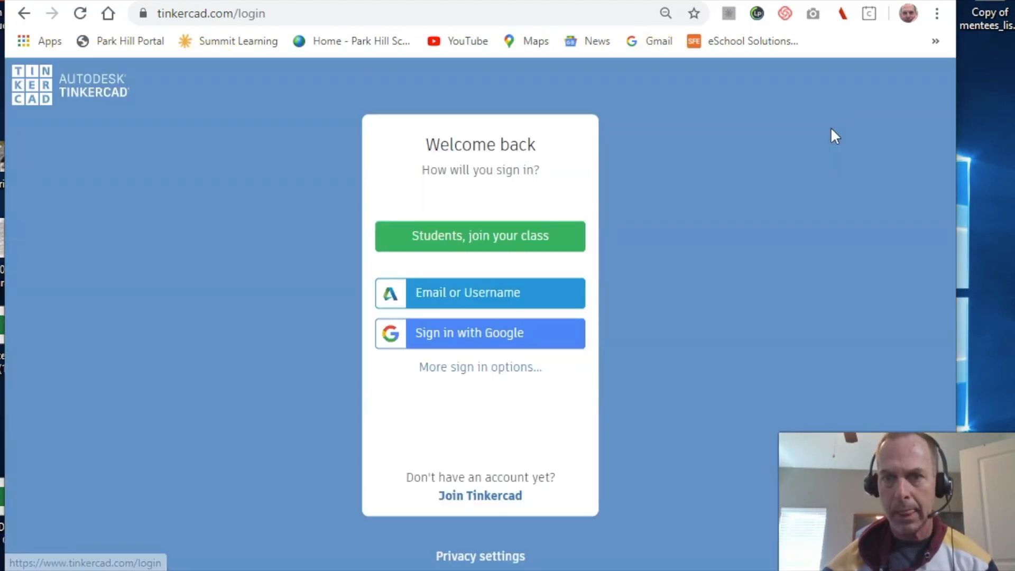
left_click(516, 242)
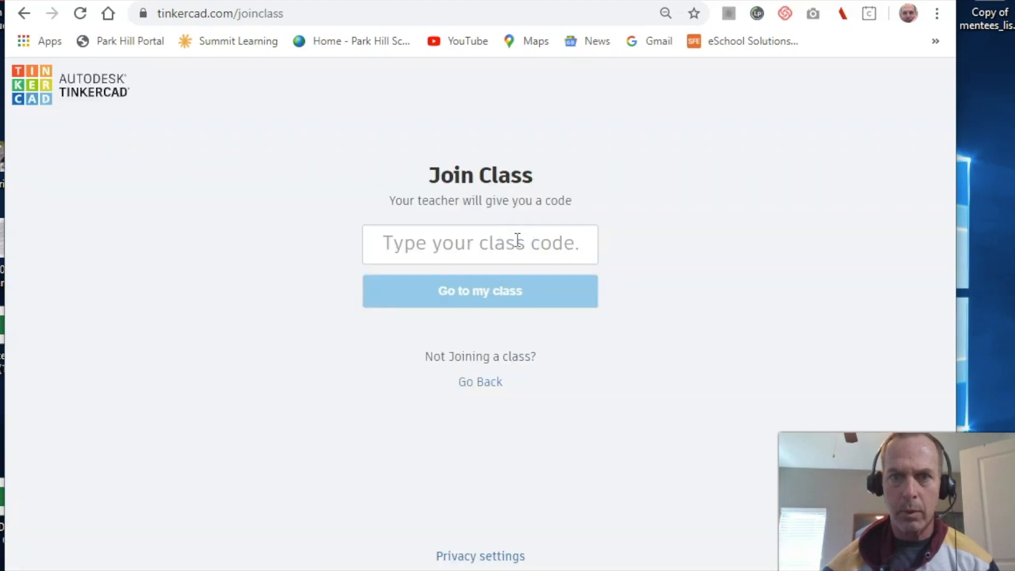
left_click(517, 239)
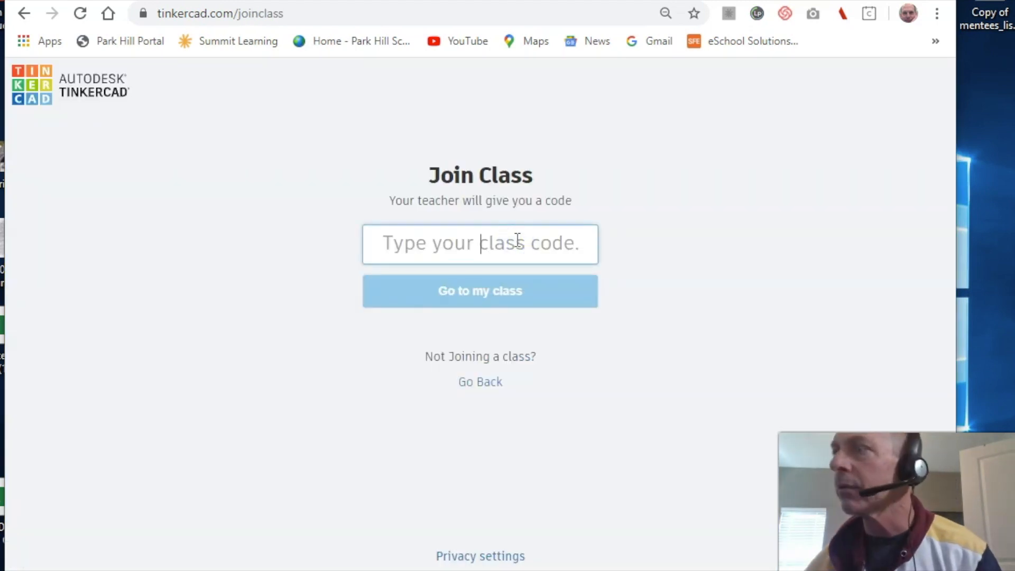
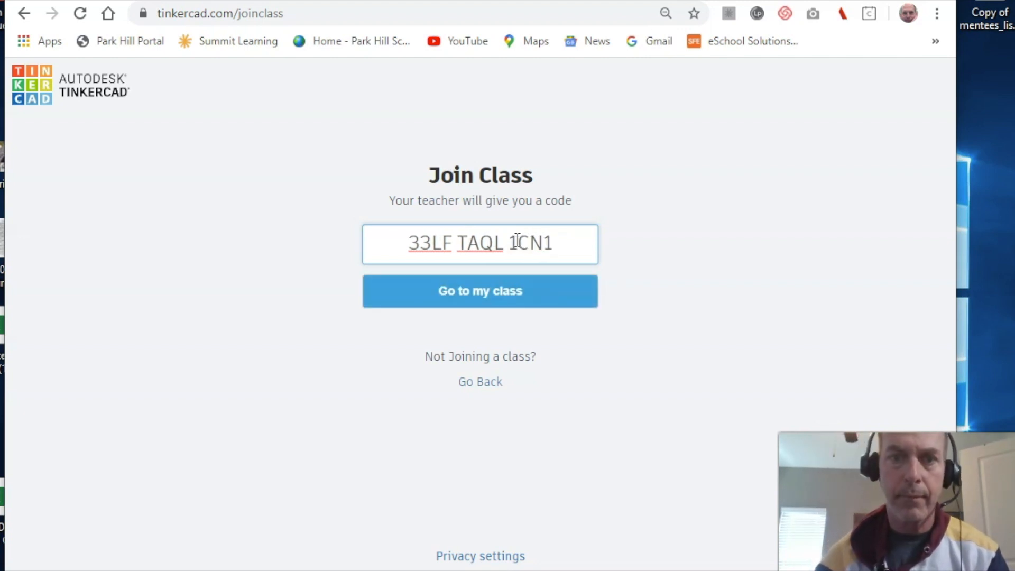
left_click(476, 301)
- Enter the student nickname and confirm it to enter the Physics - LEAD - 5A block class
left_click(487, 246)
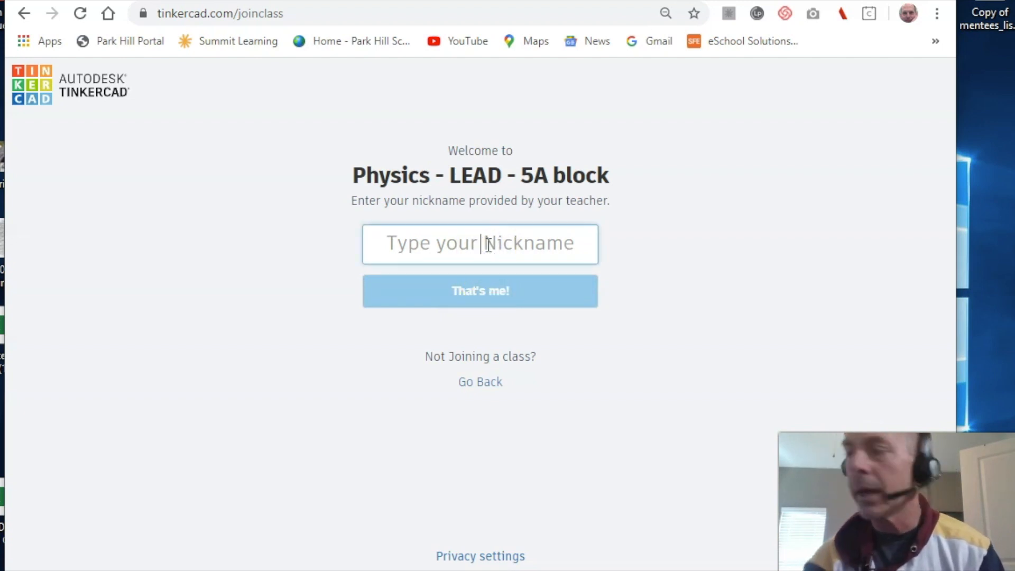
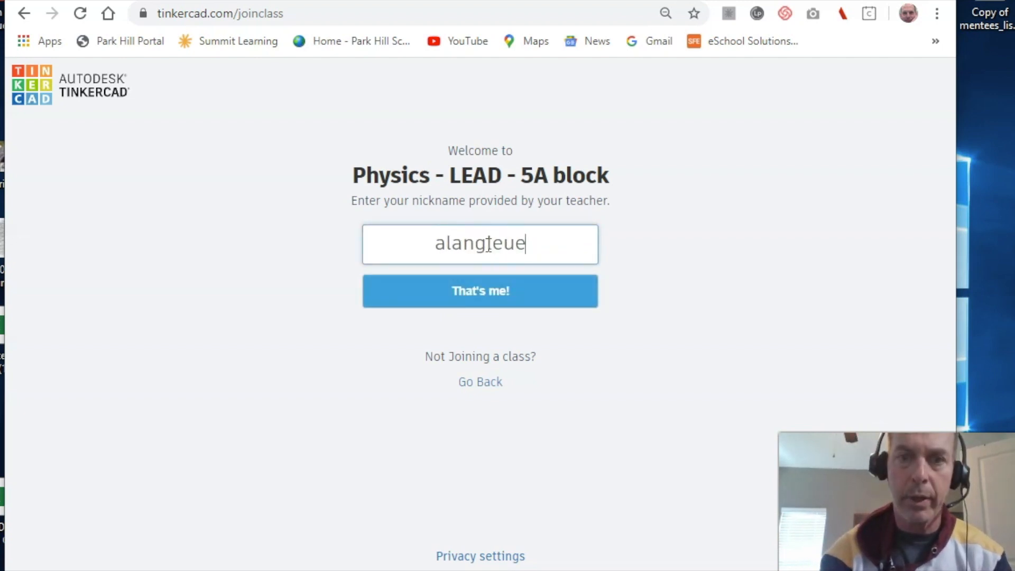
type("student")
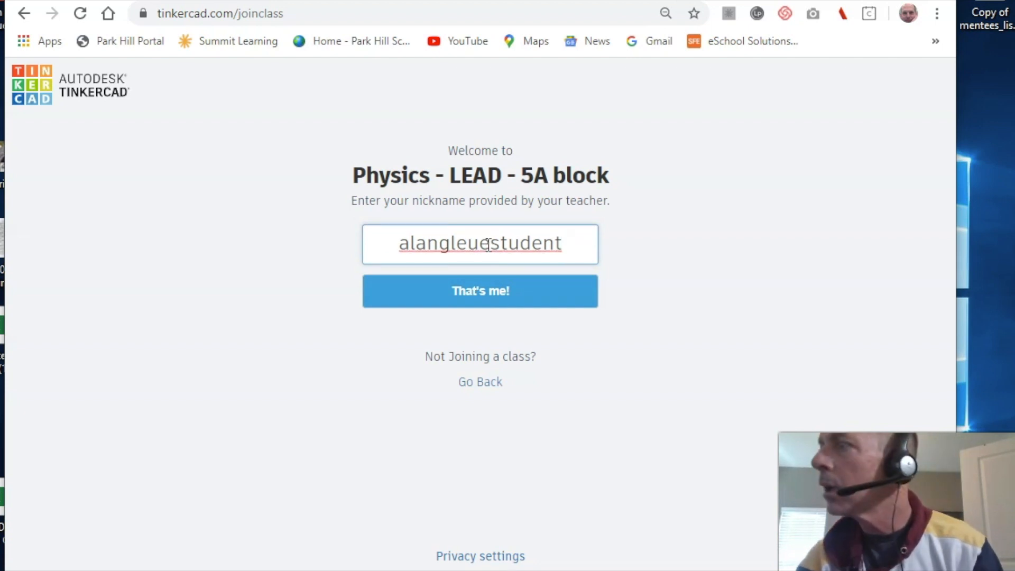
type("4808")
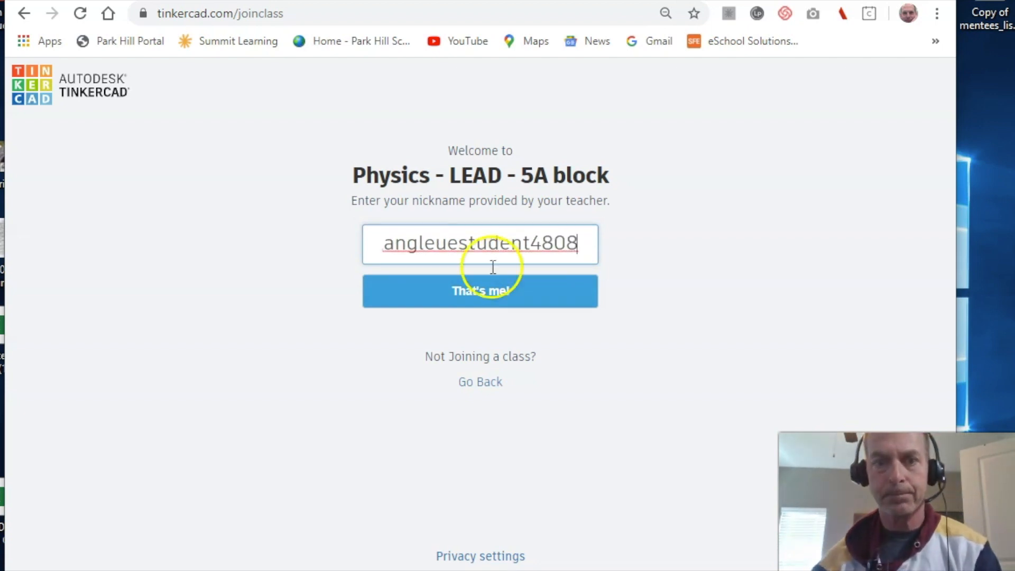
left_click(494, 290)
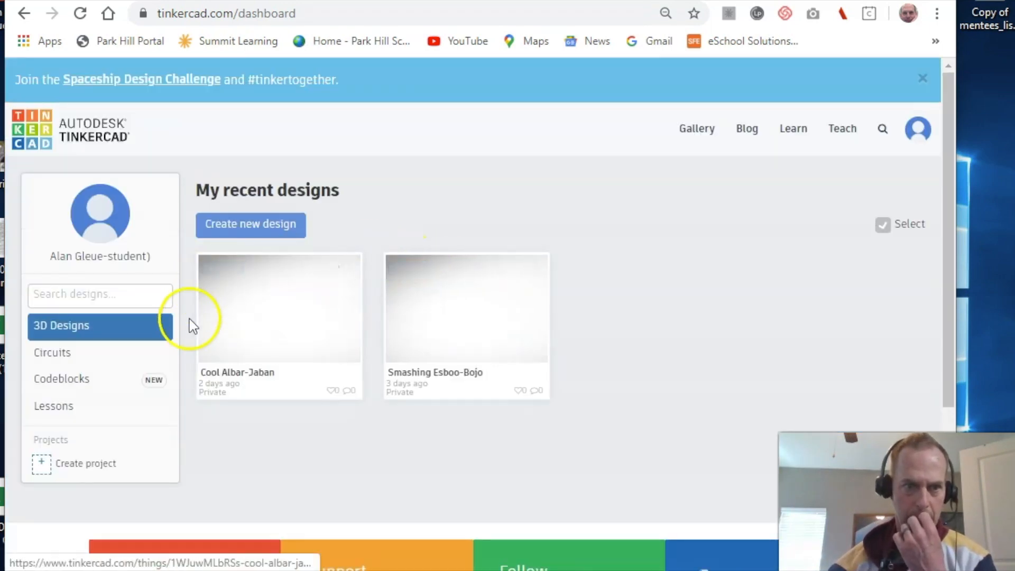
- From the Circuits list, create a new circuit and title it lab_6_homeschool_sequential_LEDs
left_click(77, 355)
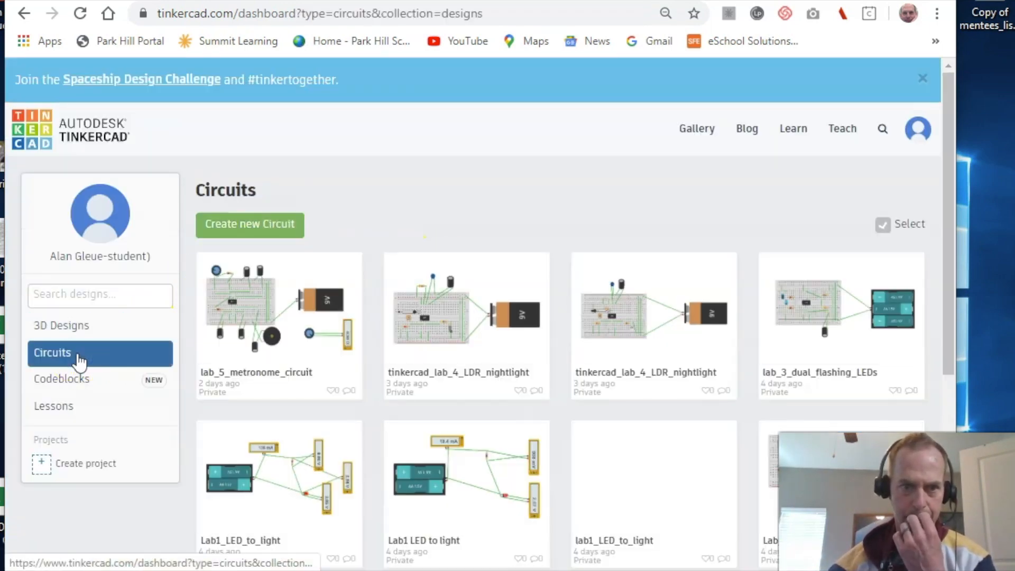
left_click(240, 225)
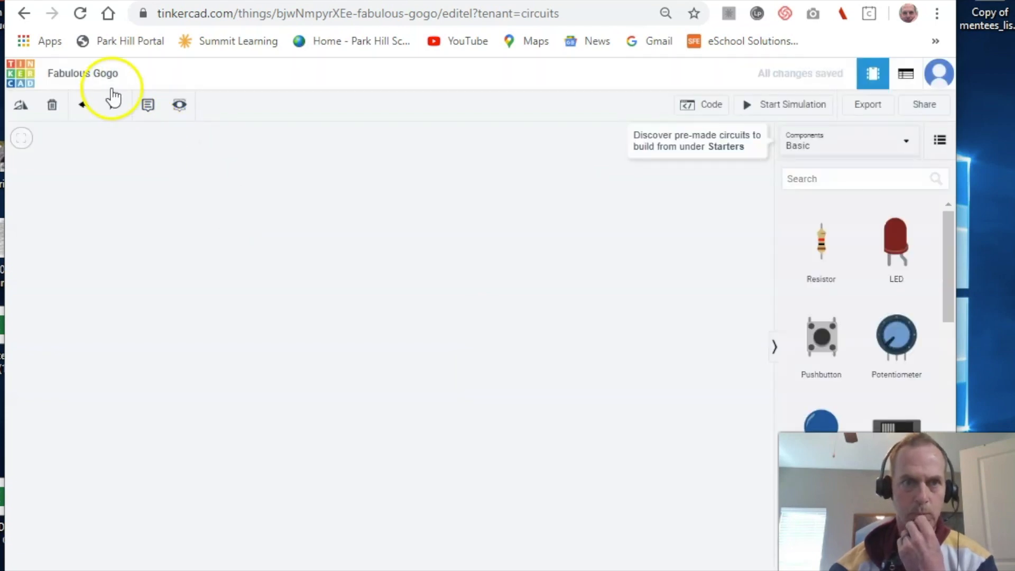
left_click(110, 77)
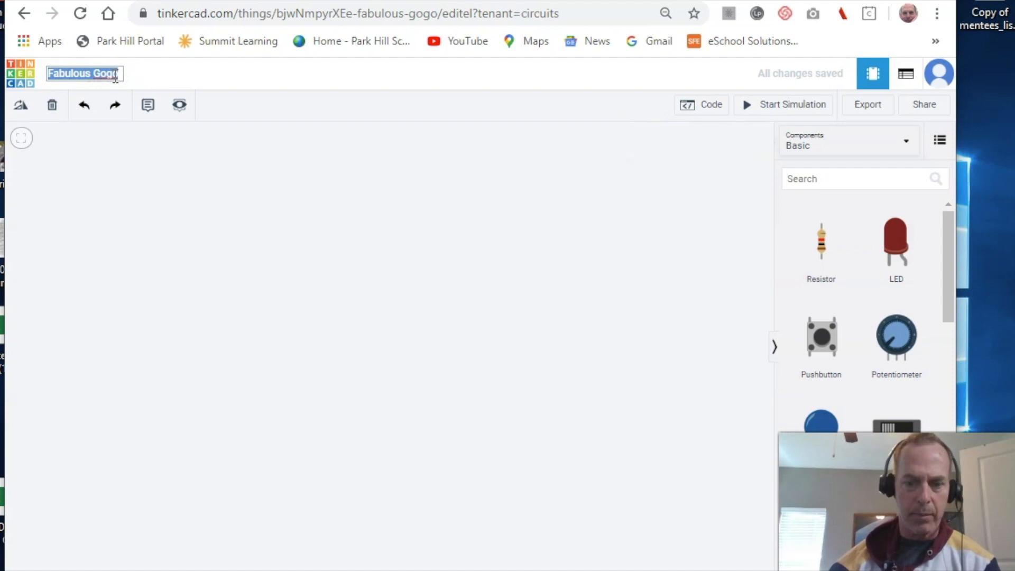
type("lab")
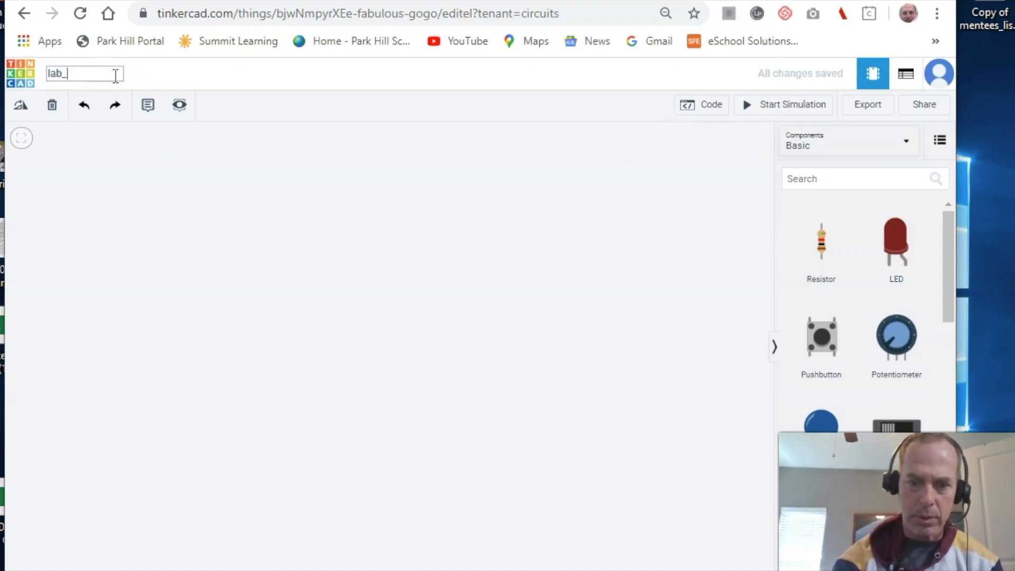
type("_6_")
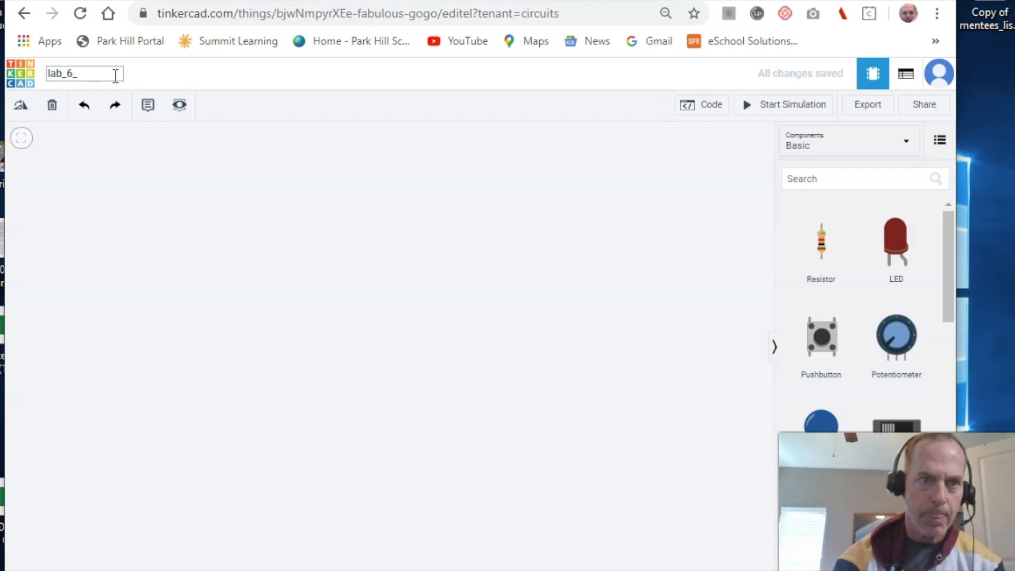
type("home")
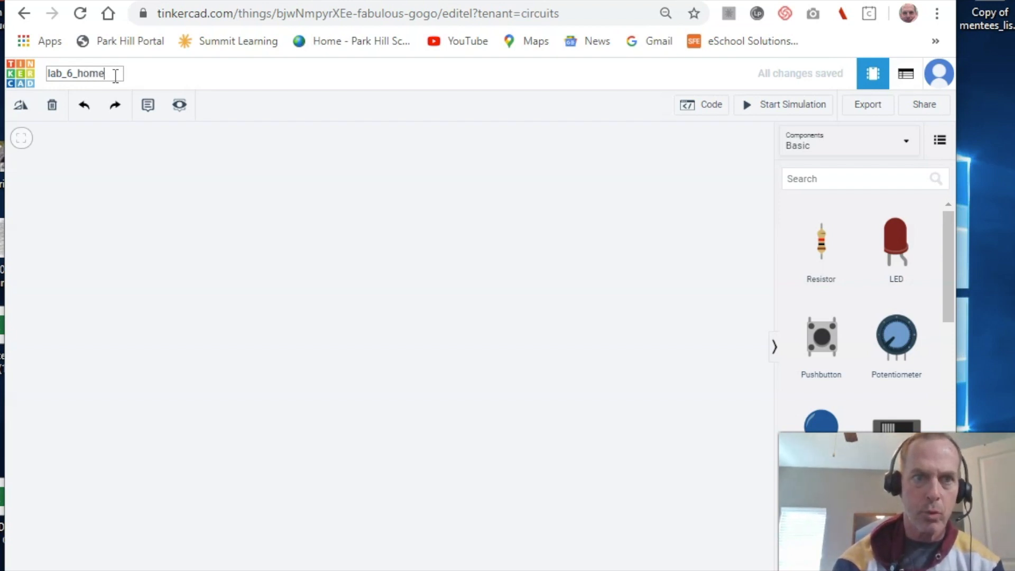
type("school_")
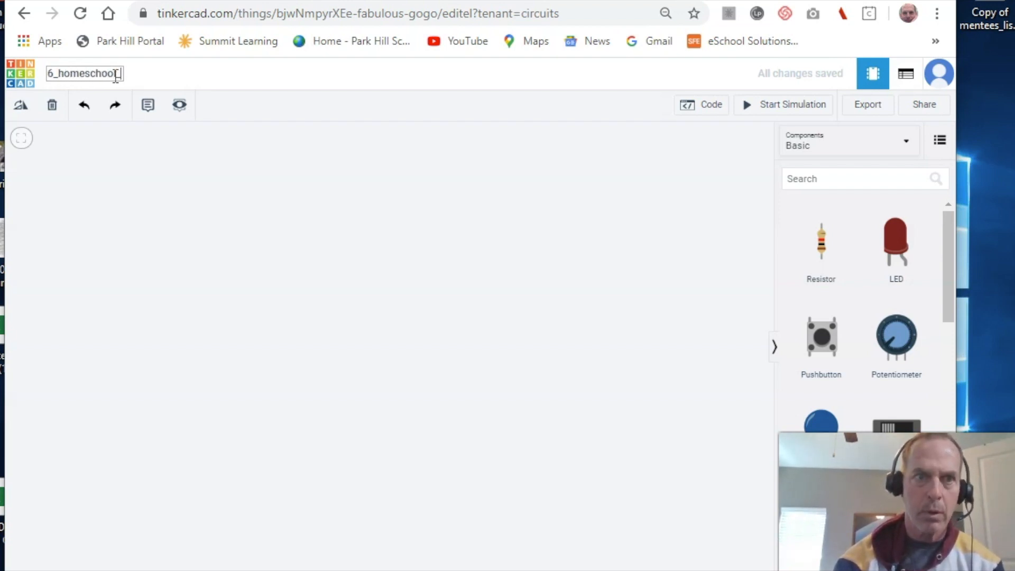
type("sequent")
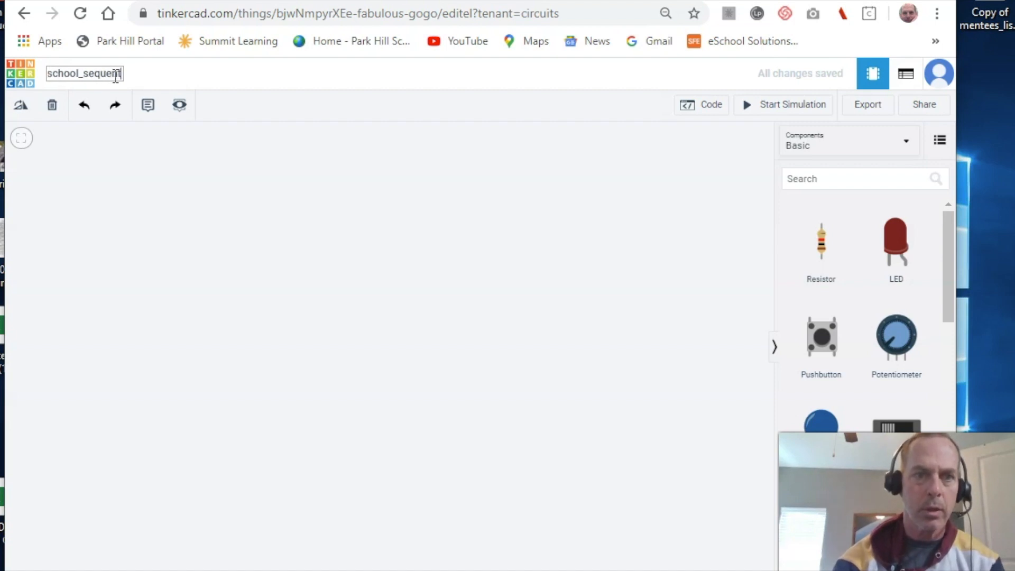
type("ial_LEDs")
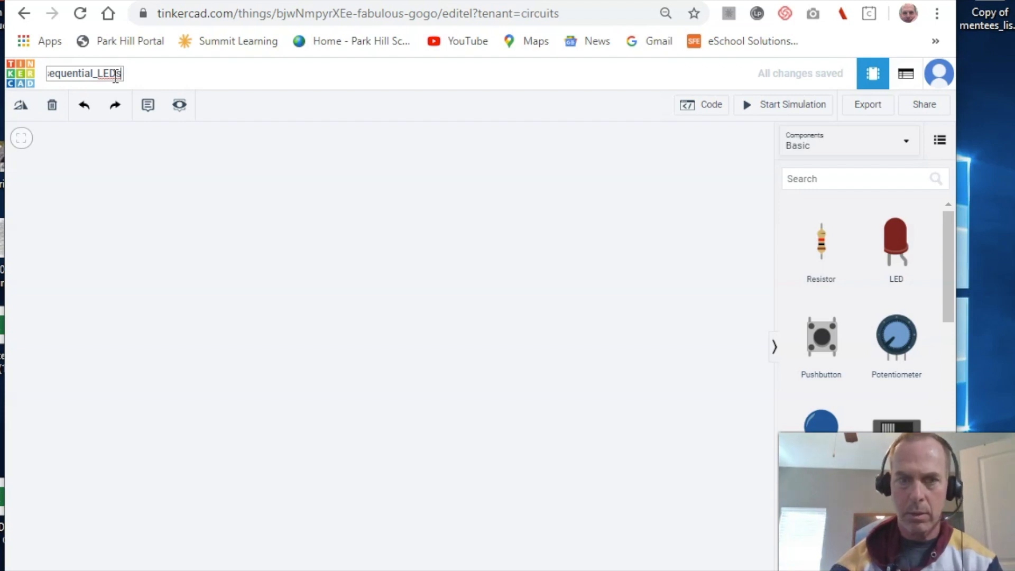
key("Return")
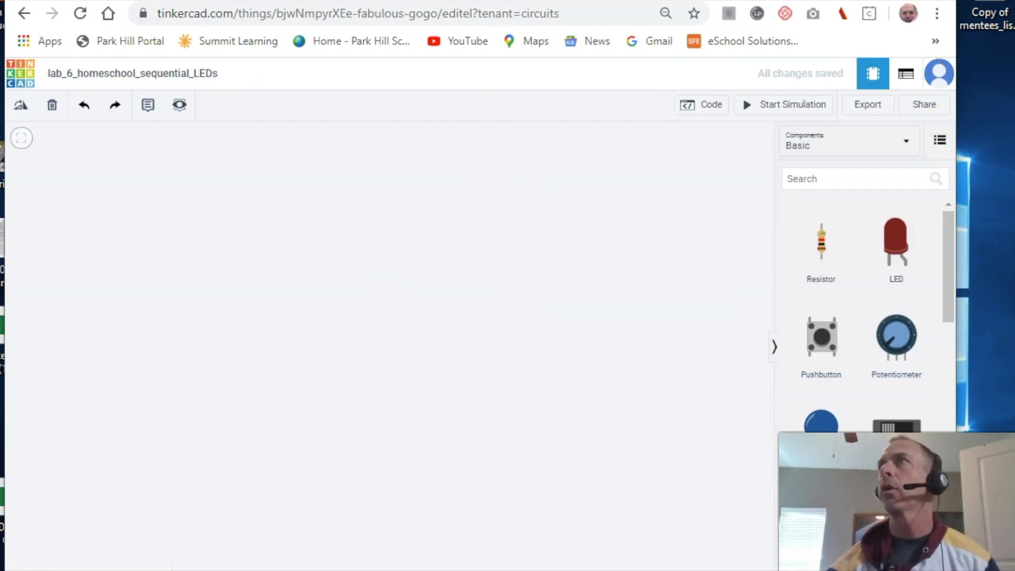
- Bring the lab 6 Google Docs handout forward and scroll down to its 555/4017B schematic
left_click_drag(1014, 69, 540, 9)
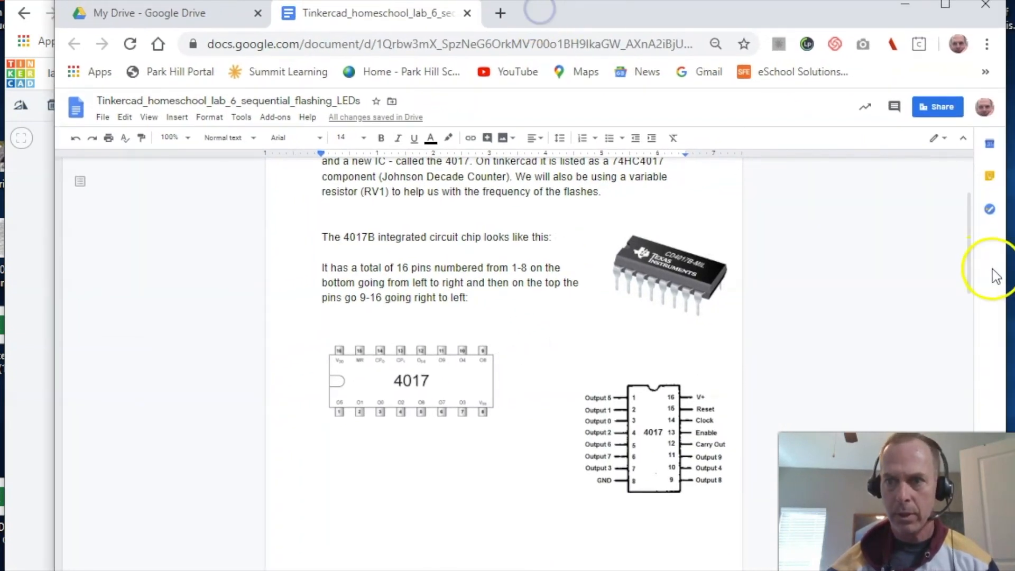
left_click_drag(972, 269, 972, 236)
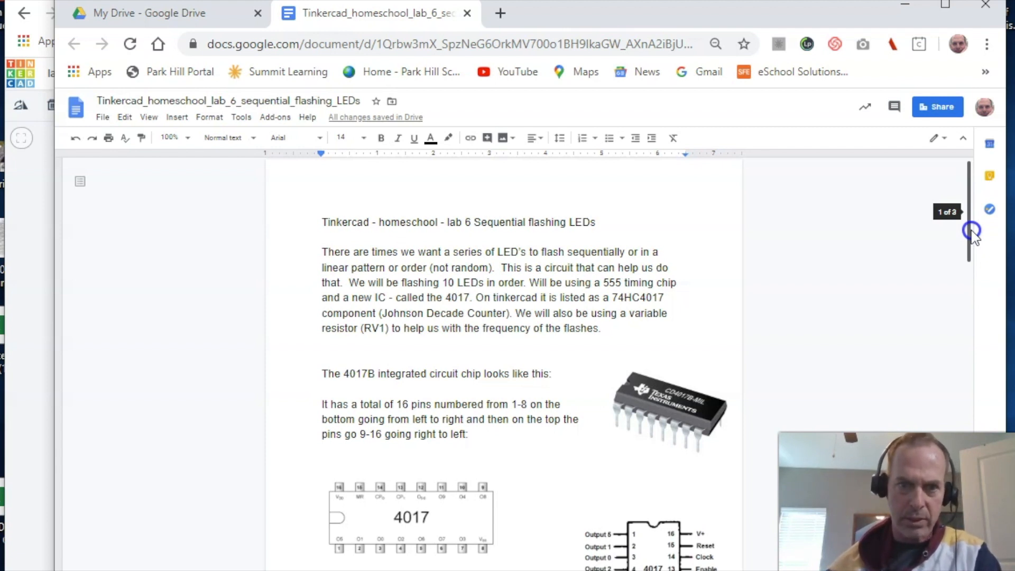
left_click_drag(972, 231, 972, 257)
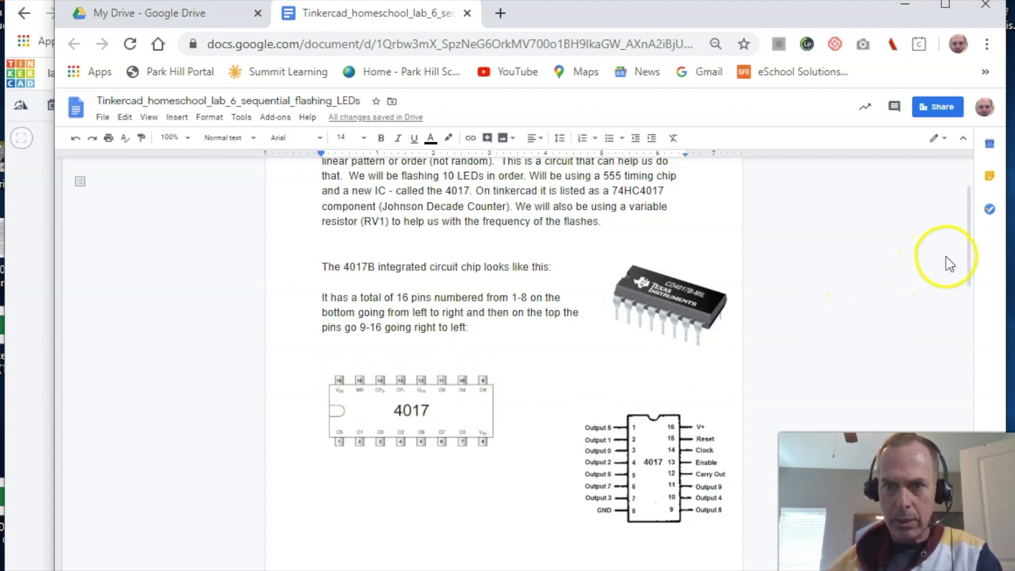
left_click_drag(968, 265, 960, 380)
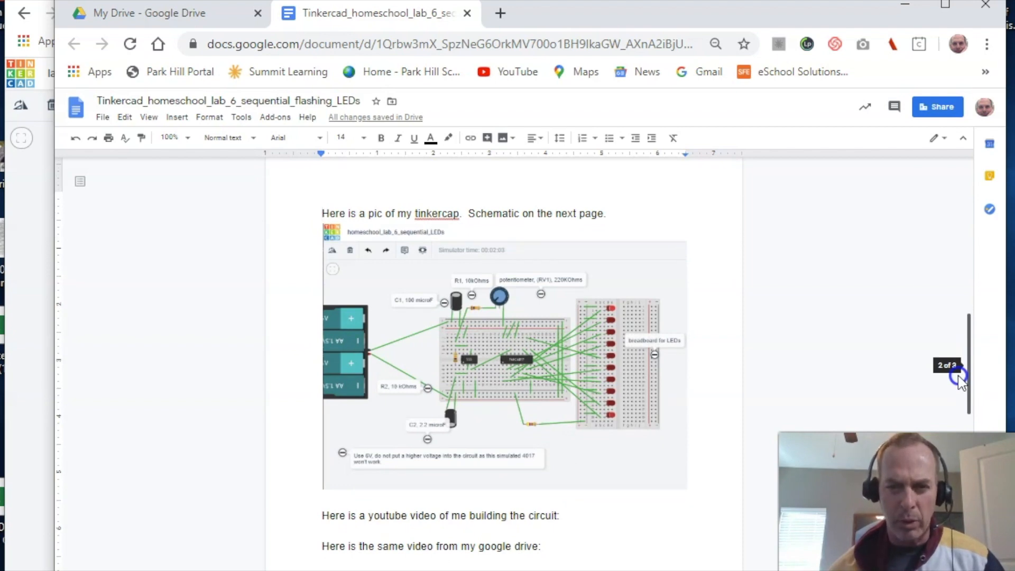
left_click_drag(960, 378, 959, 496)
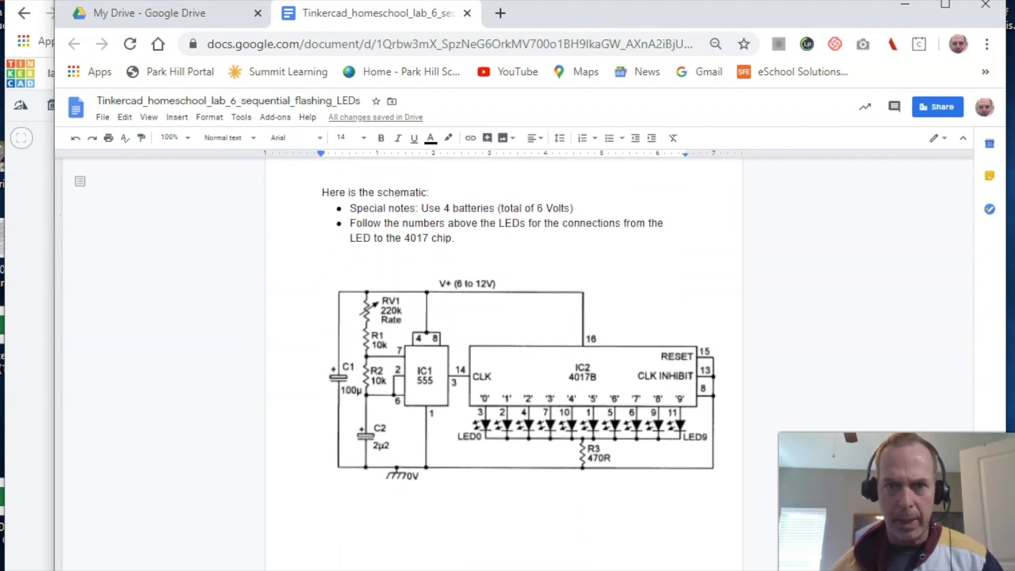
- Review the handout text around the schematic and the pinout description
left_click_drag(960, 496, 960, 493)
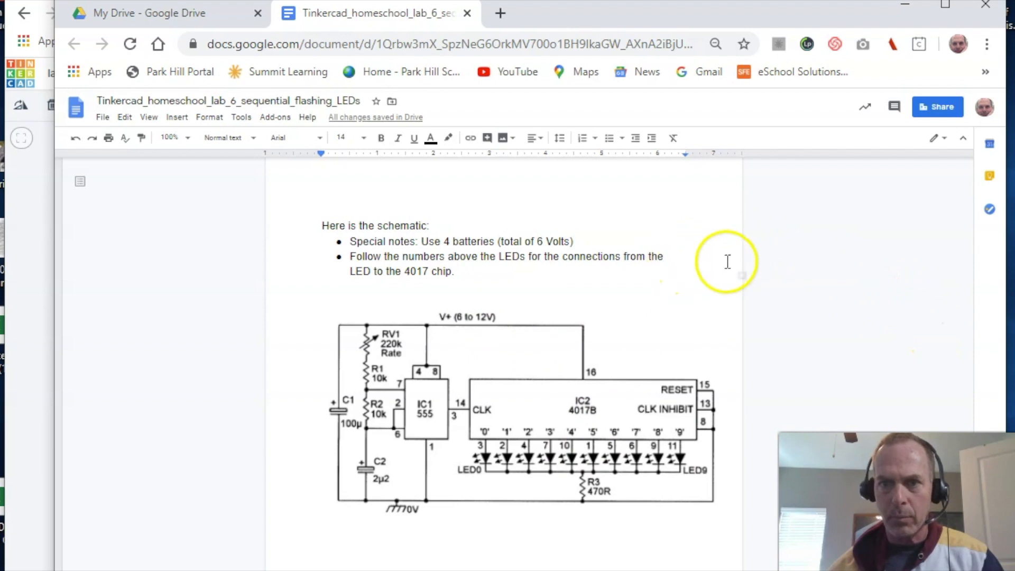
left_click(820, 236)
key("Up")
key("Up")
key("Up")
key("Up")
key("Up")
key("Up")
key("Up")
key("Up")
key("Up")
key("Up")
key("Up")
key("Up")
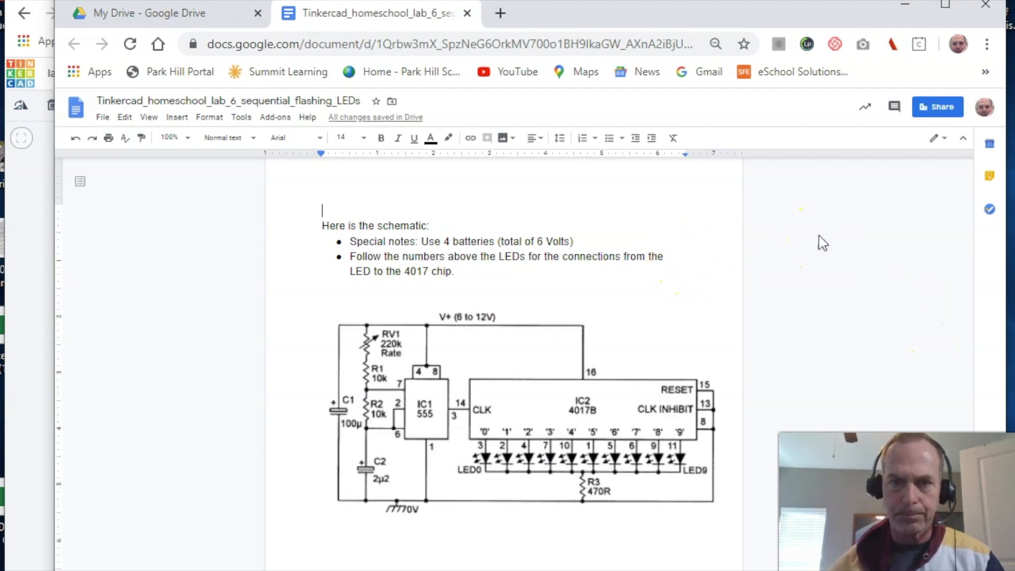
key("Up")
key("Up")
key("Up")
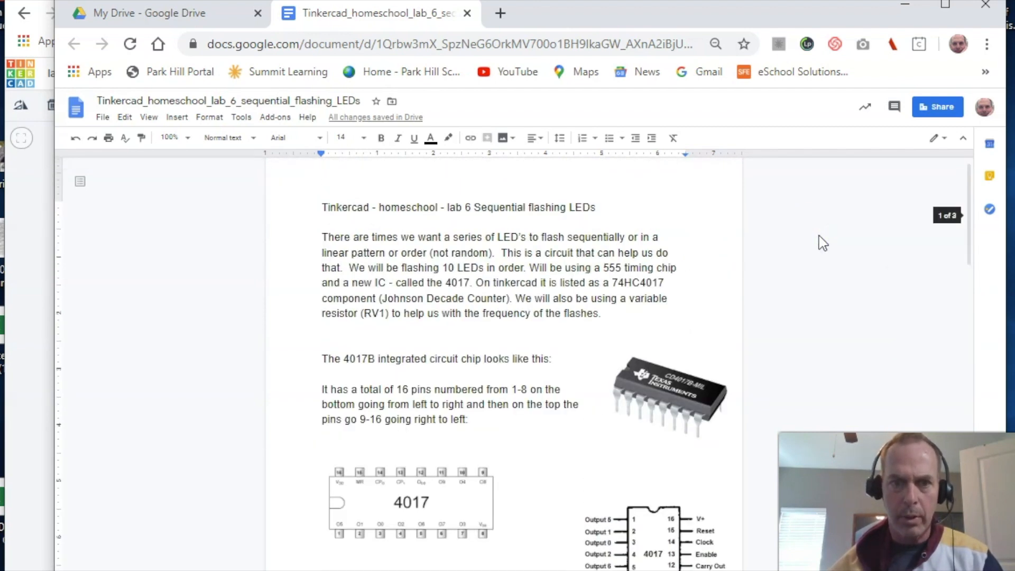
key("Down")
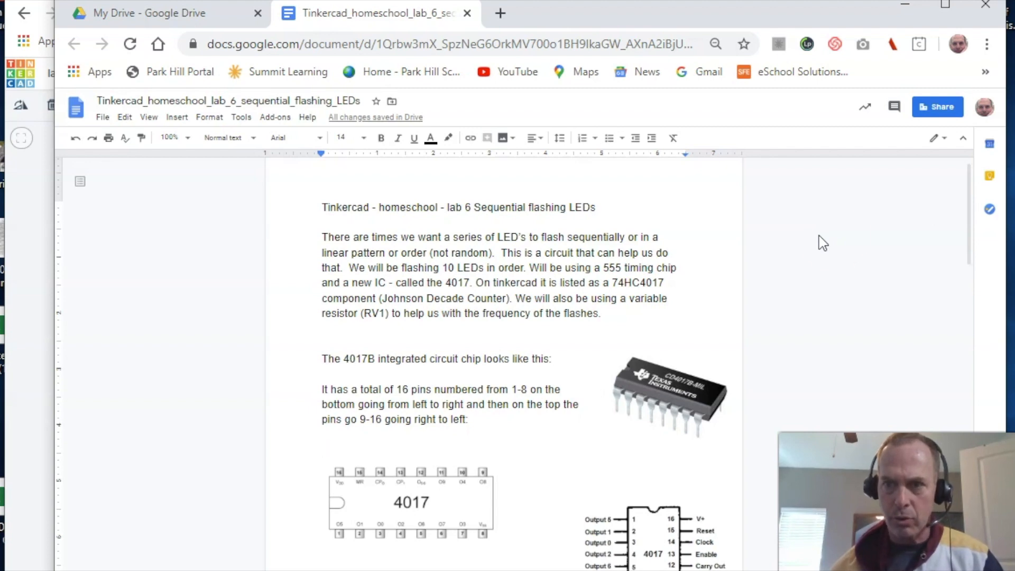
- Scroll through the rest of the handout, then move Chrome aside to reveal the blank Tinkercad design
left_click_drag(967, 224, 940, 413)
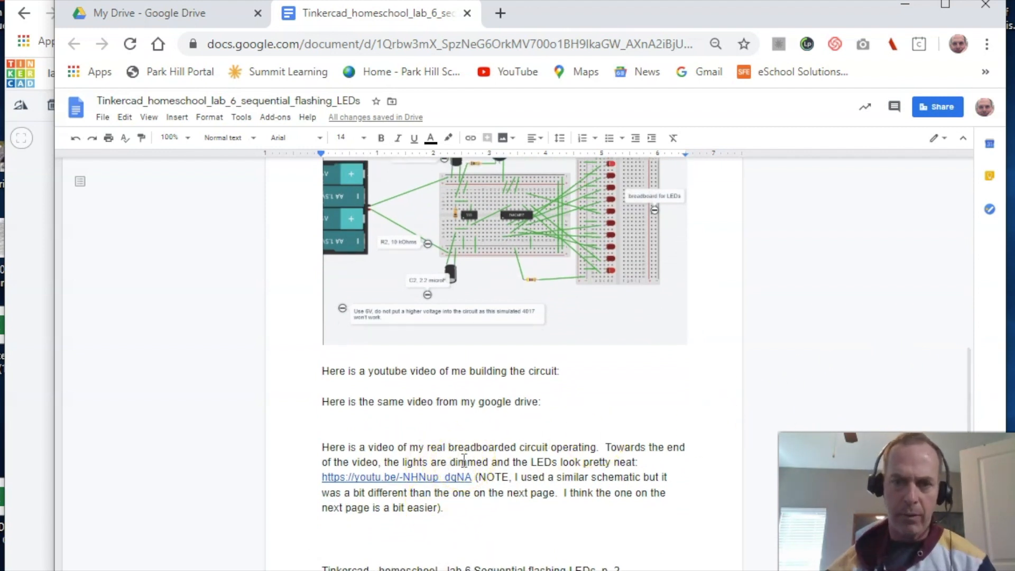
left_click(506, 444)
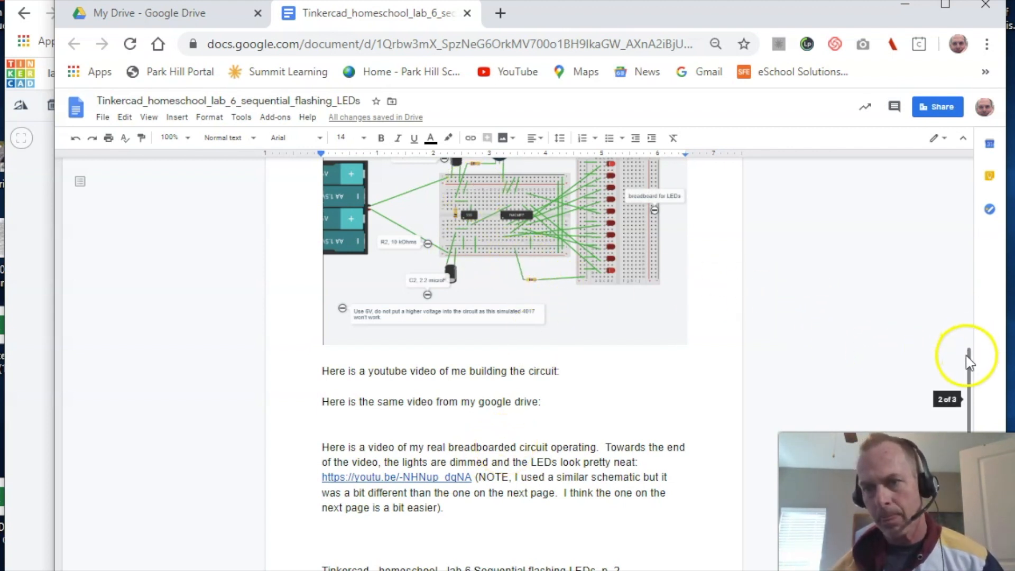
left_click_drag(968, 356, 952, 444)
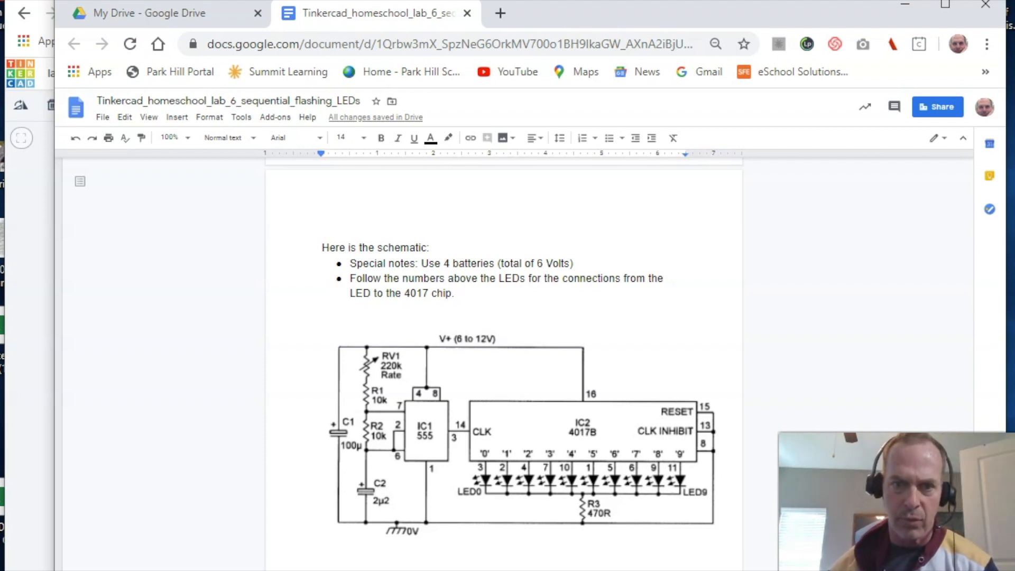
scroll(505, 365, "up", 2)
scroll(504, 365, "down", 3)
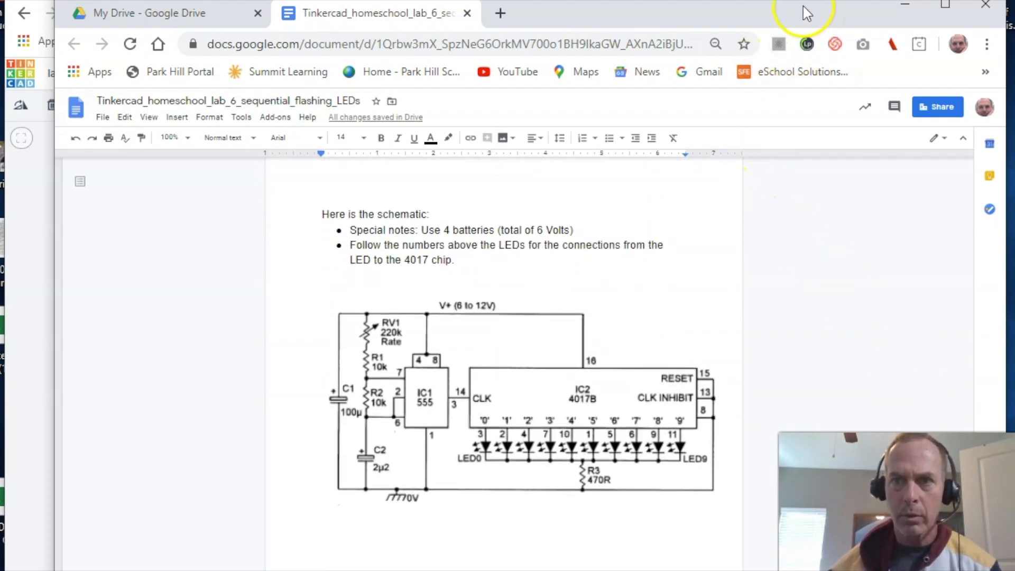
left_click_drag(807, 9, 1014, 119)
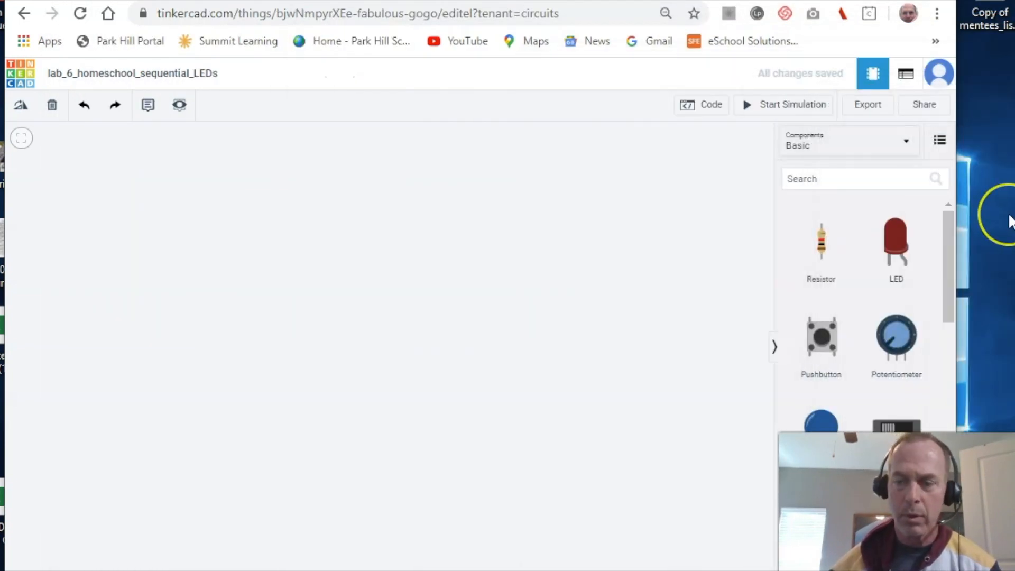
- Search 'brea' and place the first small breadboard on the canvas
left_click(836, 183)
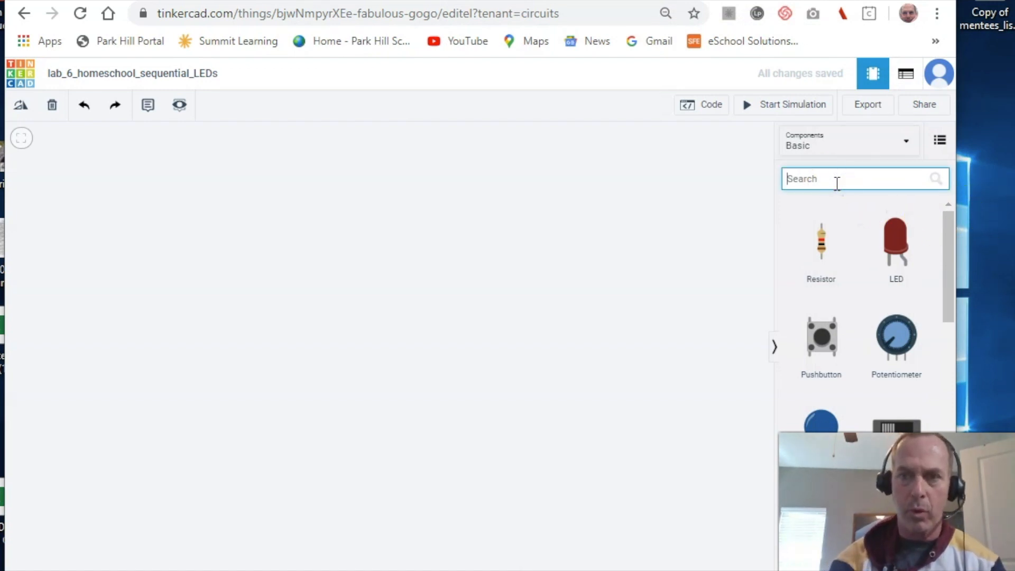
type("brea")
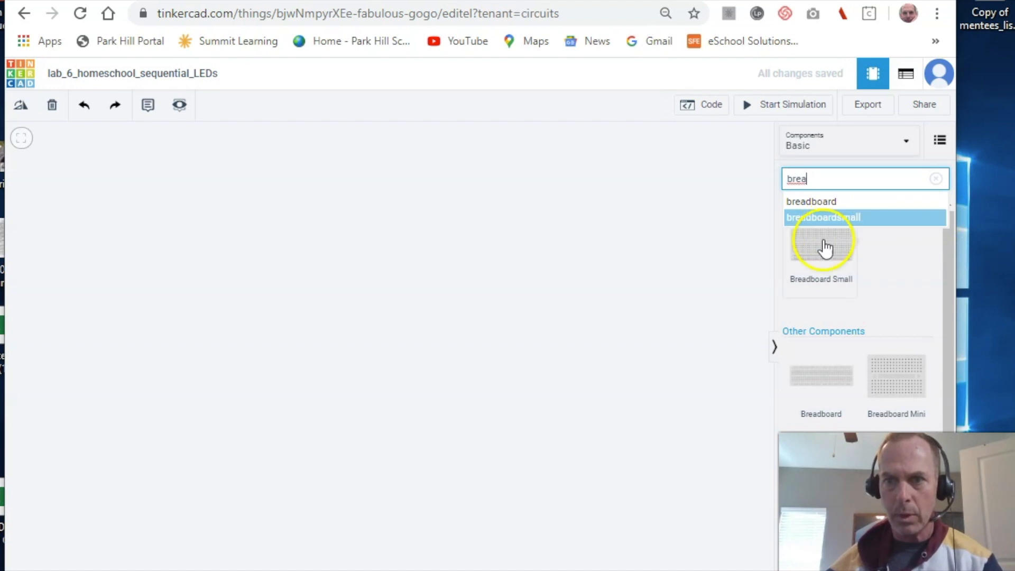
mouse_move(823, 245)
left_mouse_down()
mouse_move(696, 312)
mouse_move(576, 301)
mouse_move(335, 347)
mouse_move(258, 316)
mouse_move(223, 314)
left_mouse_up()
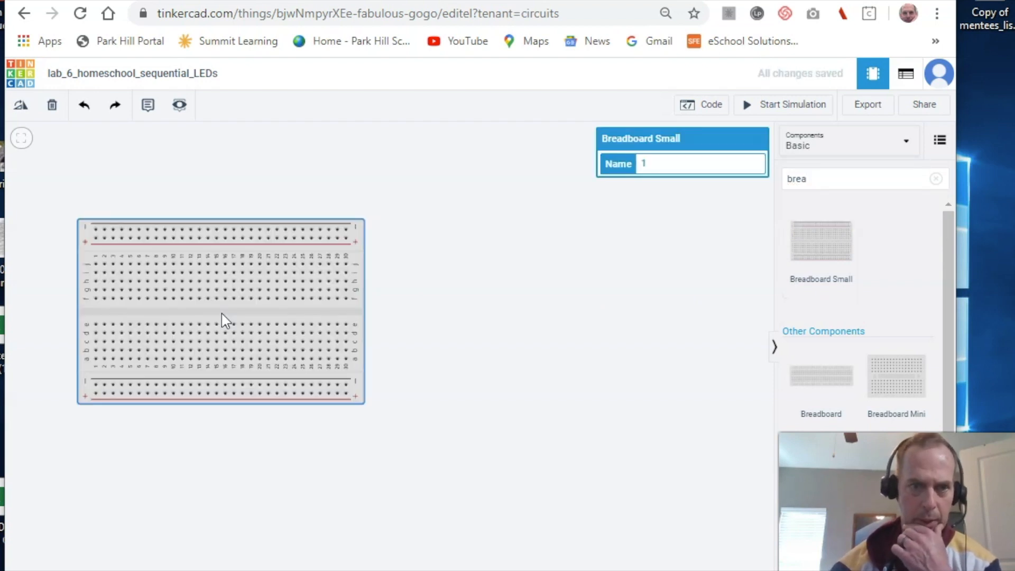
left_click_drag(223, 316, 307, 371)
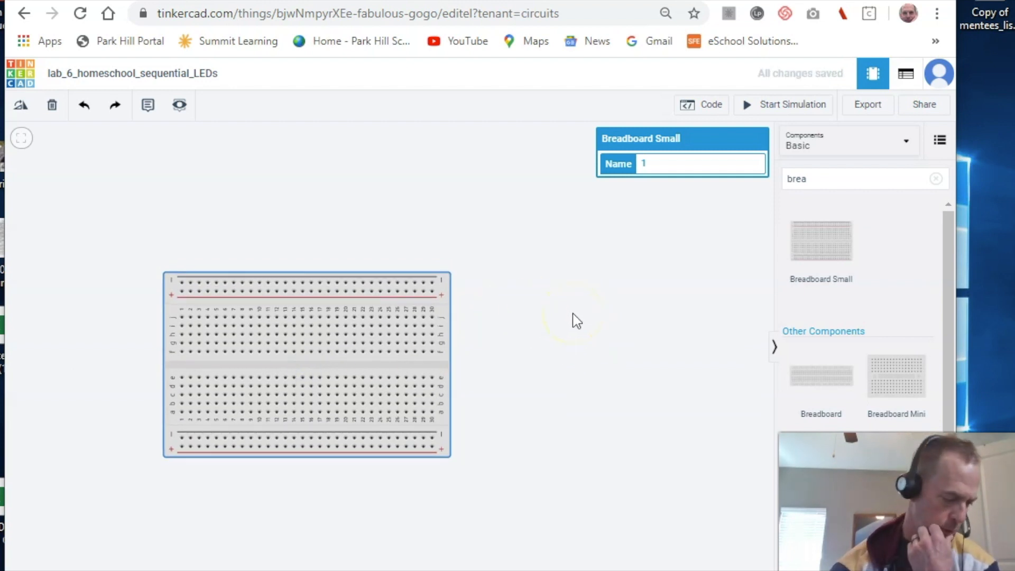
- Add a second small breadboard to the right, rotate it upright, and clear the search
left_click_drag(825, 241, 593, 349)
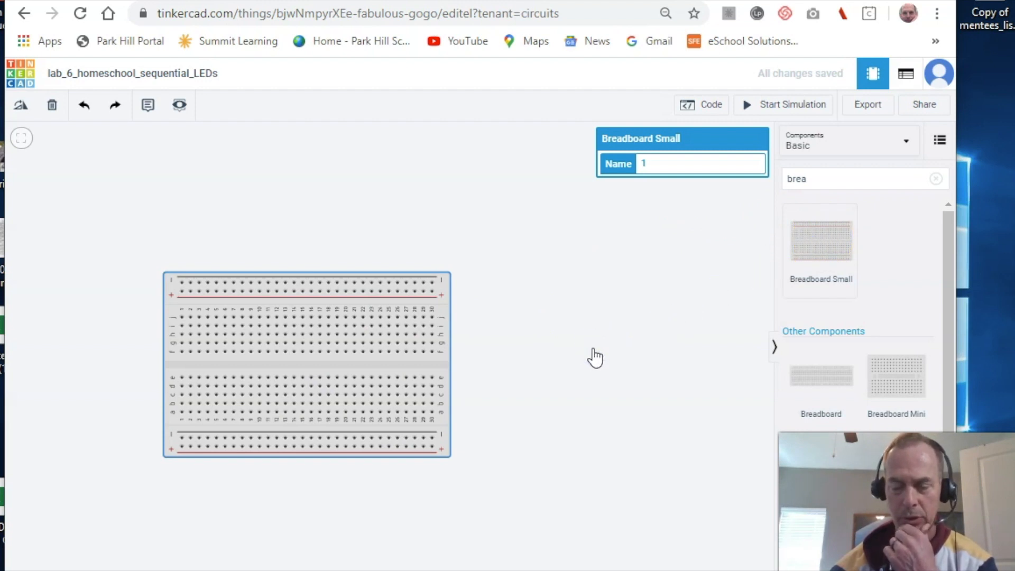
left_click(594, 349)
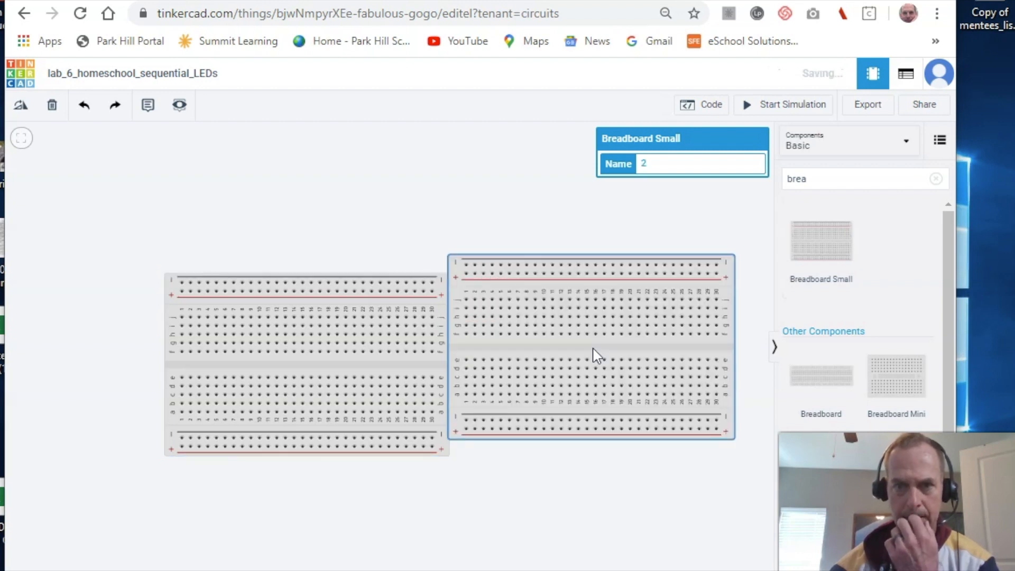
left_click(602, 340)
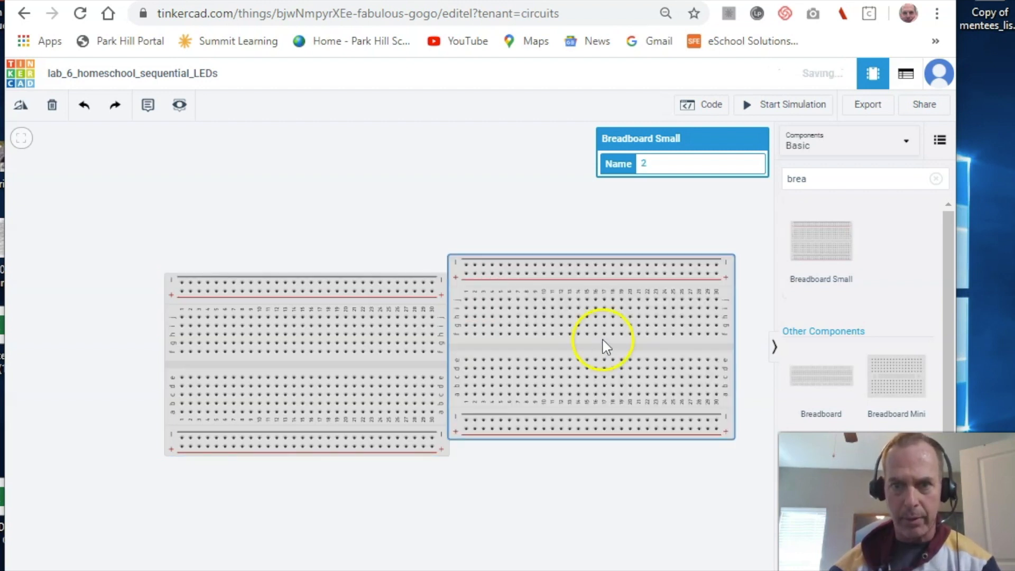
key("r")
key("r")
key("r")
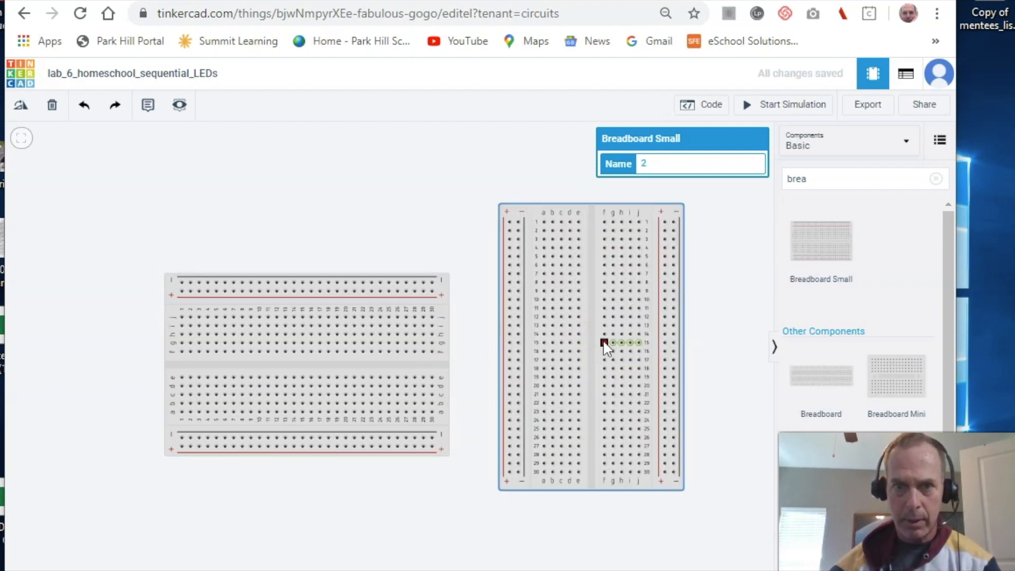
left_click(604, 343)
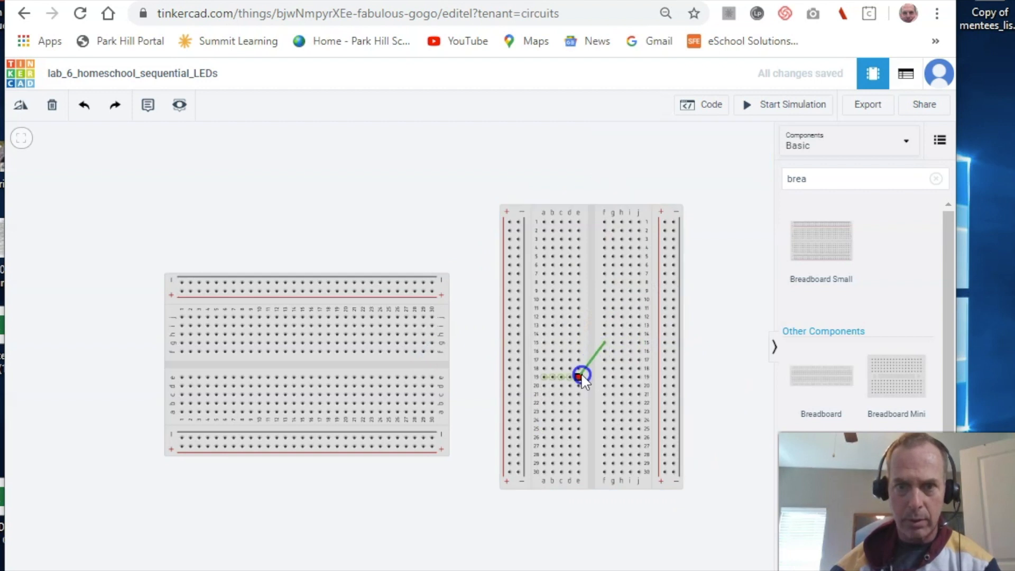
key("Escape")
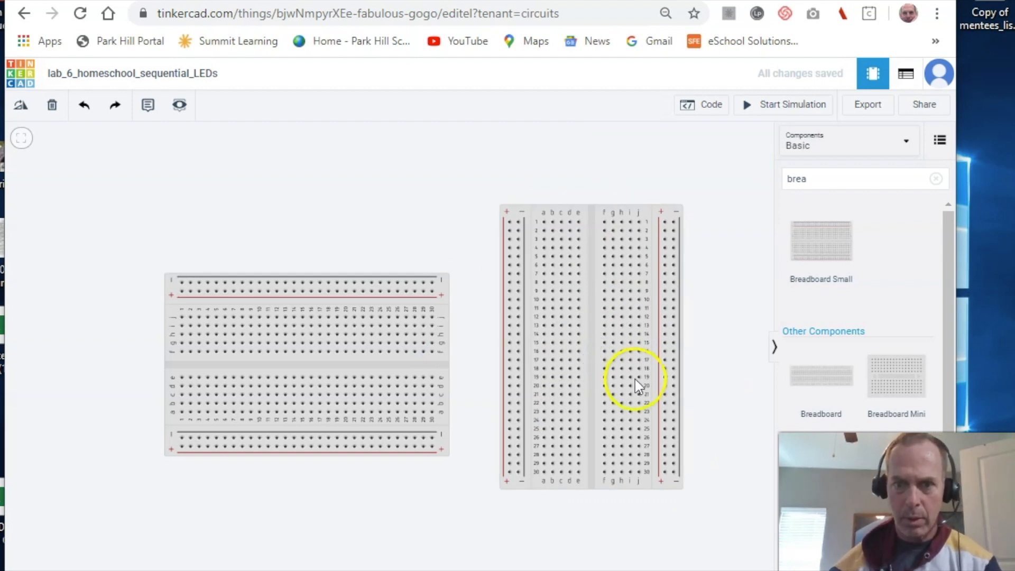
left_click(602, 162)
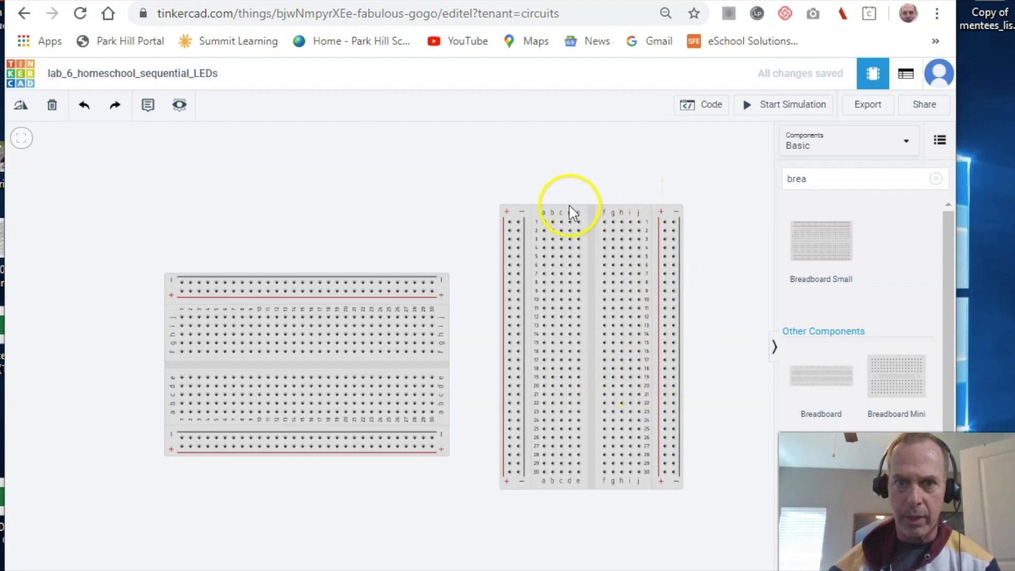
left_click_drag(564, 212, 550, 232)
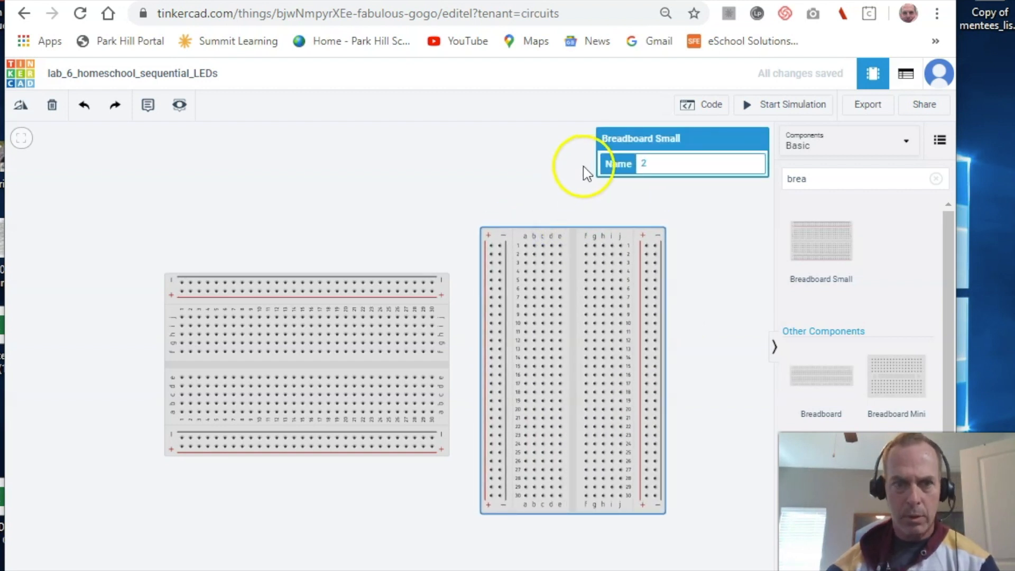
left_click(816, 178)
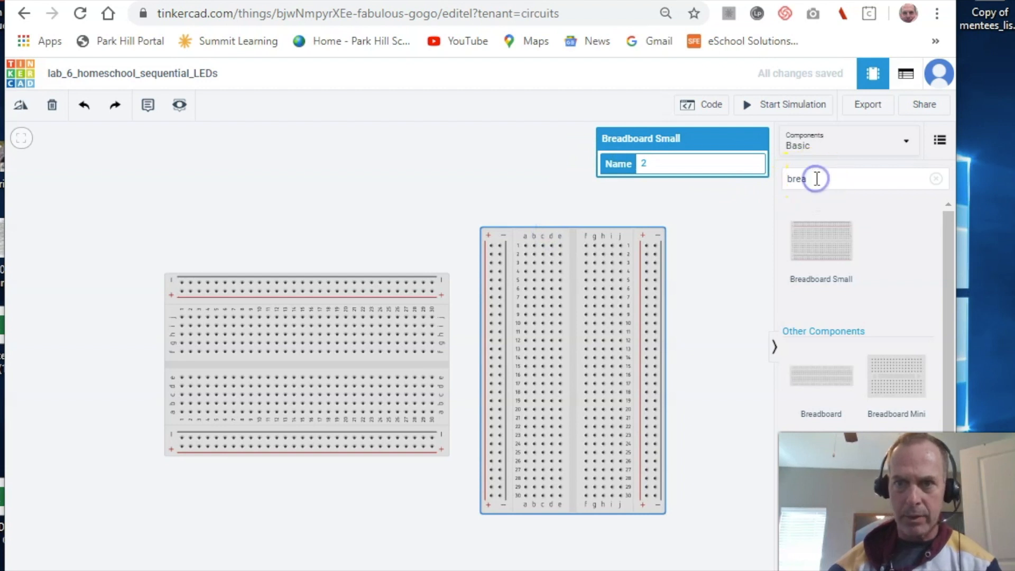
key("BackSpace")
key("BackSpace")
key("BackSpace")
key("BackSpace")
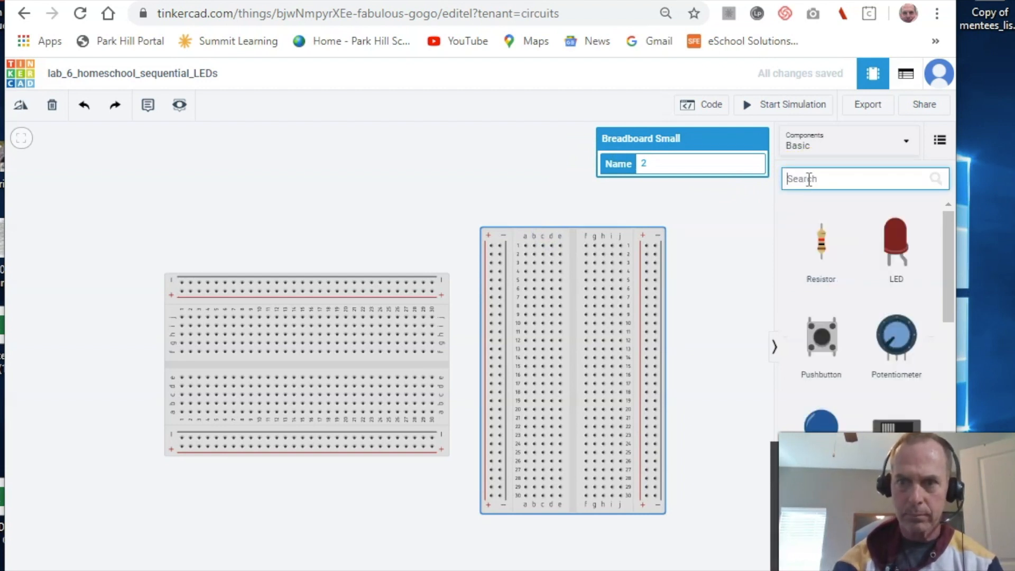
- Place an AA battery at the canvas's left edge and make it a 4-battery pack
type("batt")
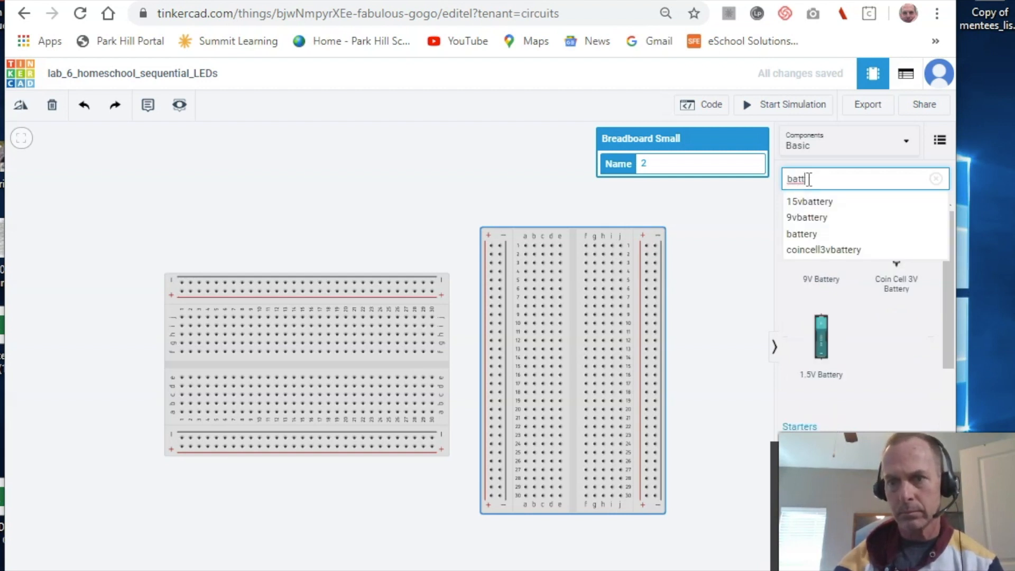
left_click_drag(820, 335, 261, 259)
left_click_drag(176, 259, 77, 270)
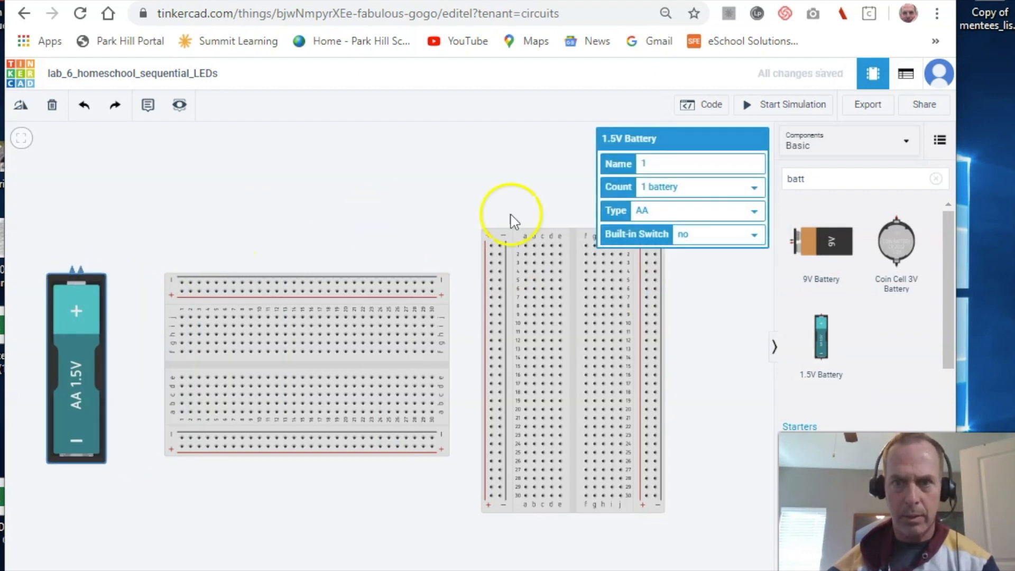
left_click(748, 187)
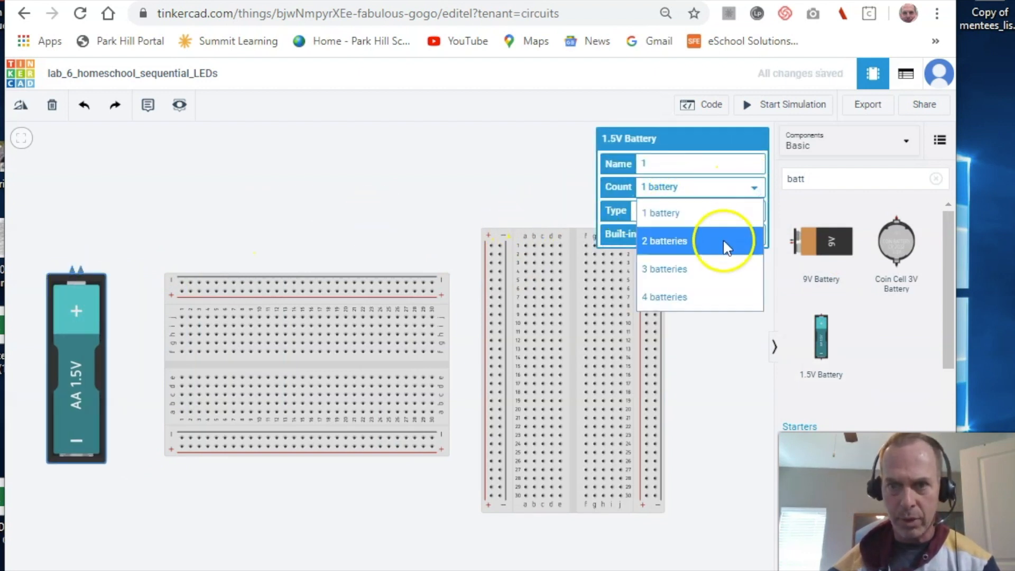
left_click(704, 297)
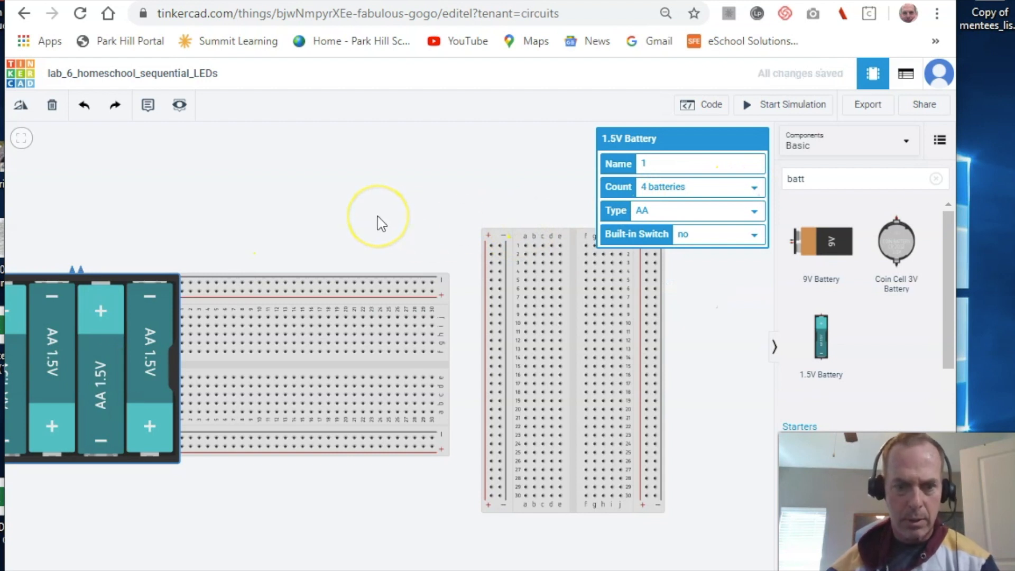
- Rotate the battery pack, move it beside the breadboard, and wire its negative terminal toward the top rail
key("r")
key("r")
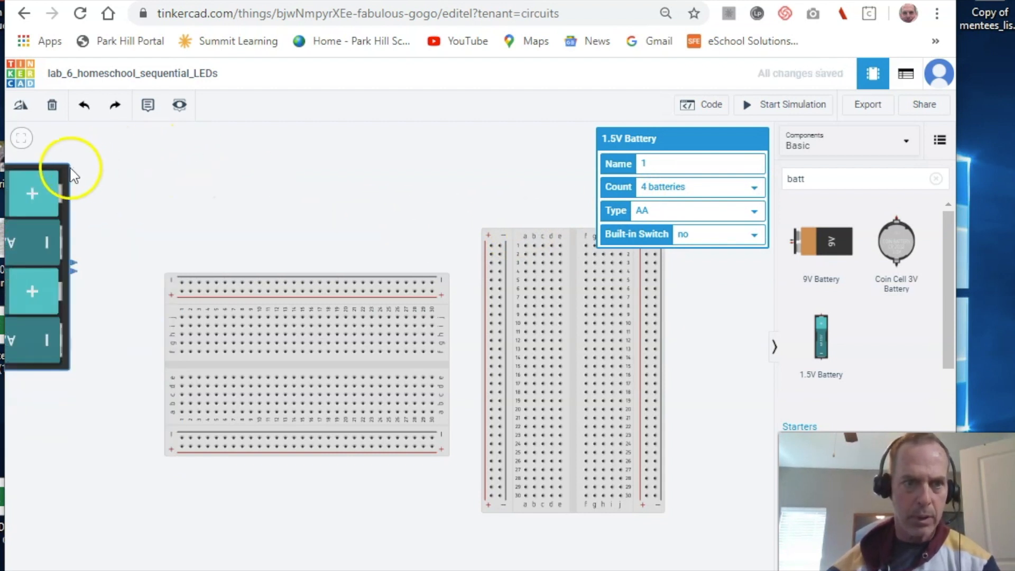
left_click_drag(61, 166, 94, 265)
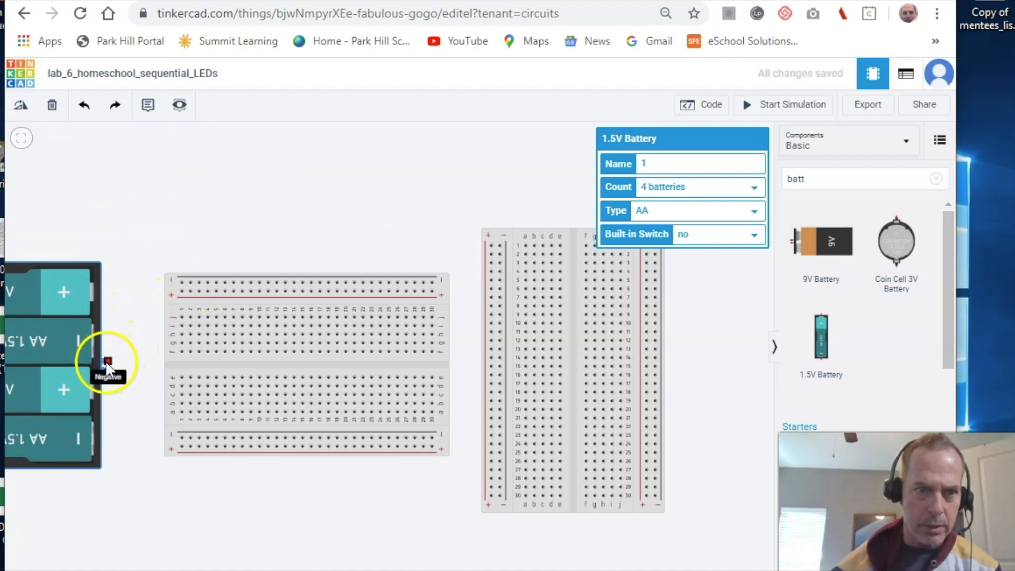
left_click_drag(107, 362, 182, 286)
- Finish the negative wire on the top rail and wire the positive terminal to the bottom rail
left_click(181, 284)
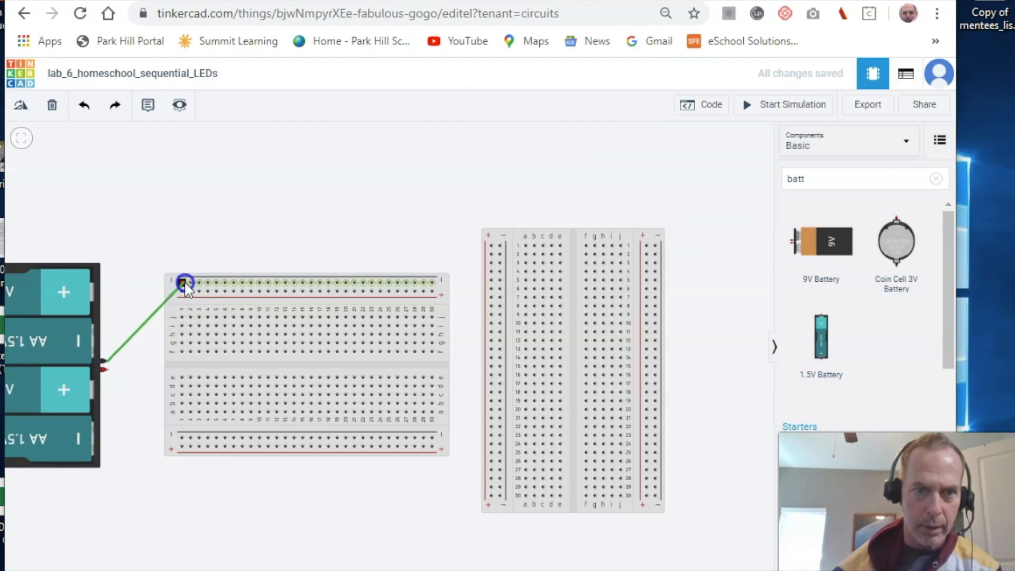
left_click(106, 367)
left_click(181, 446)
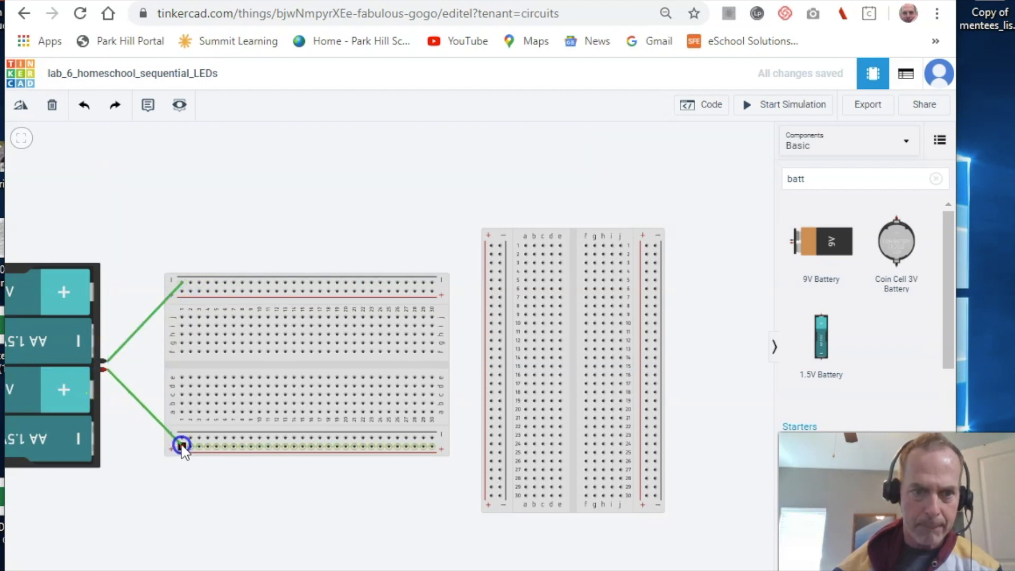
left_click(158, 474)
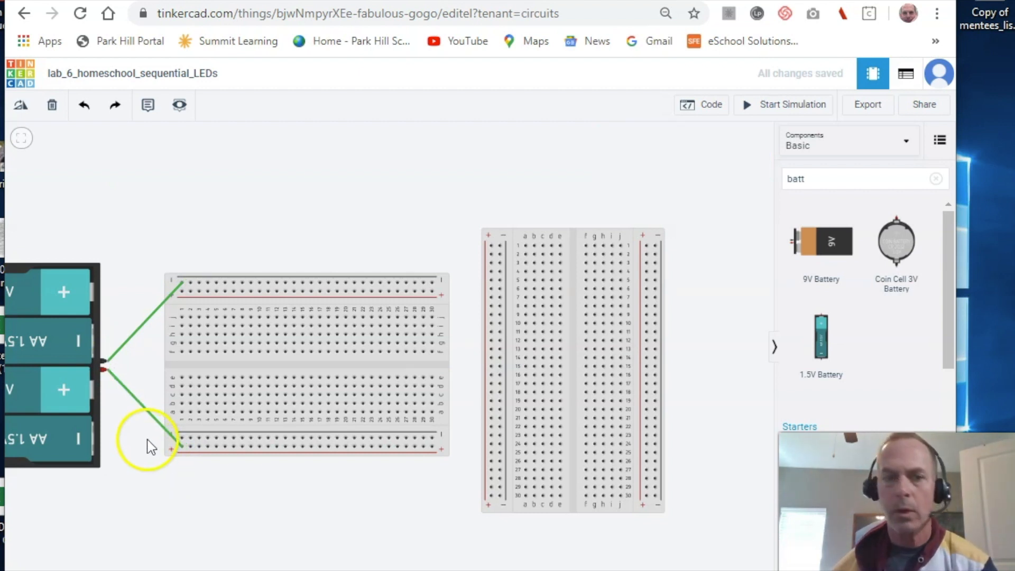
- Draw two vertical jumpers linking the left breadboard's top and bottom rails
left_click(190, 283)
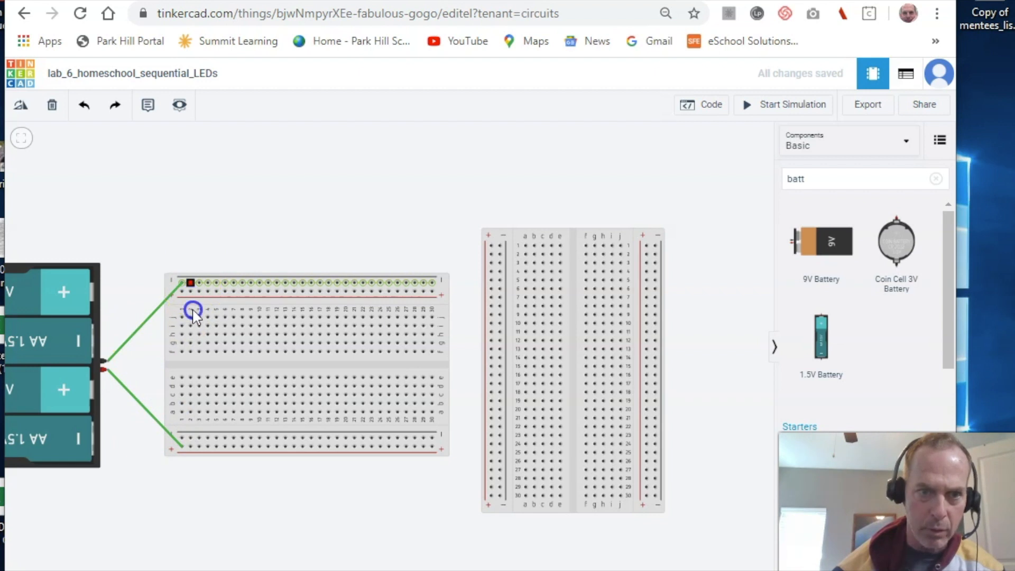
left_click(190, 438)
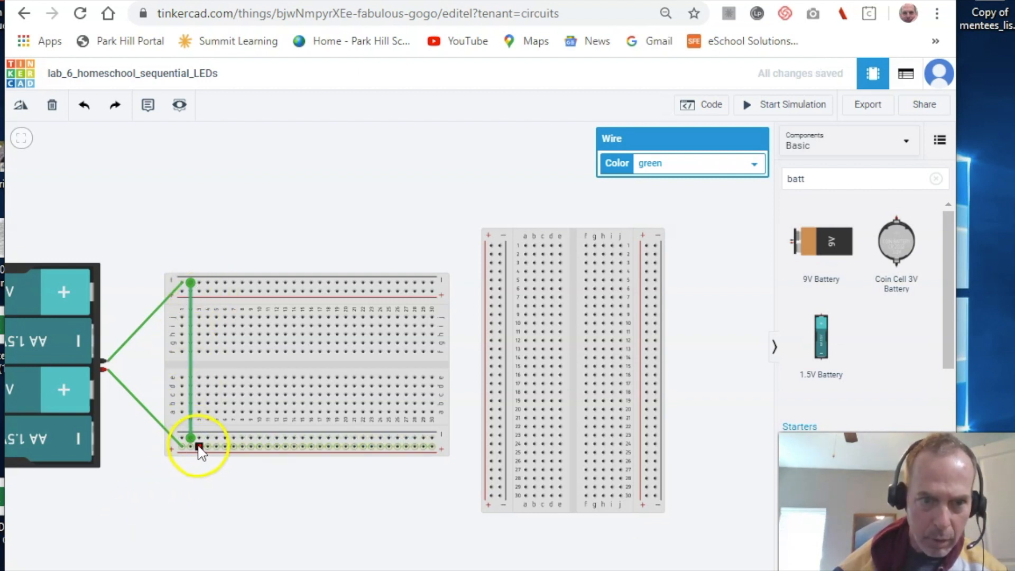
left_click_drag(199, 447, 196, 291)
left_click(201, 214)
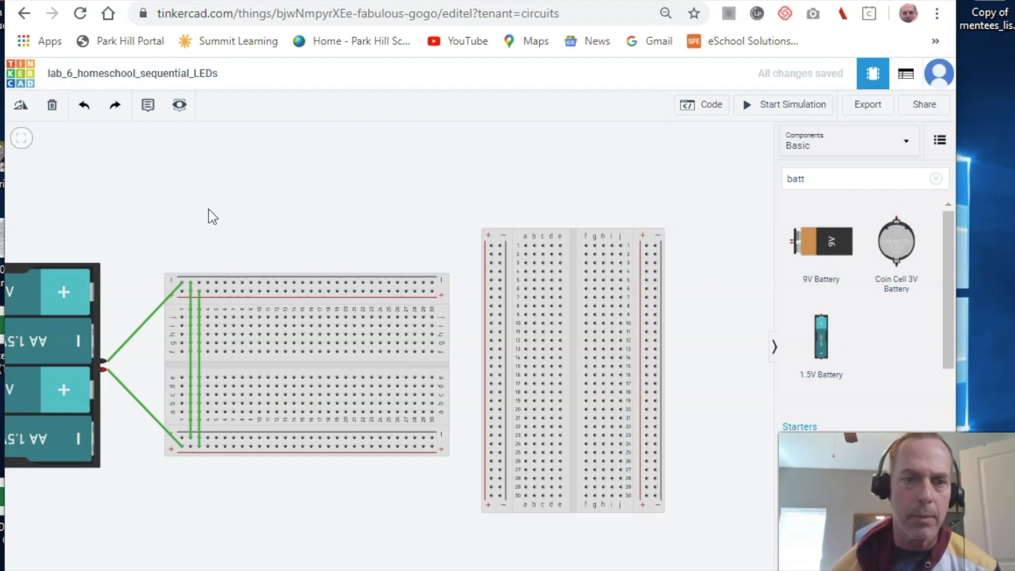
- Search 555 and place the timer across the left breadboard's centre gap
left_click(816, 180)
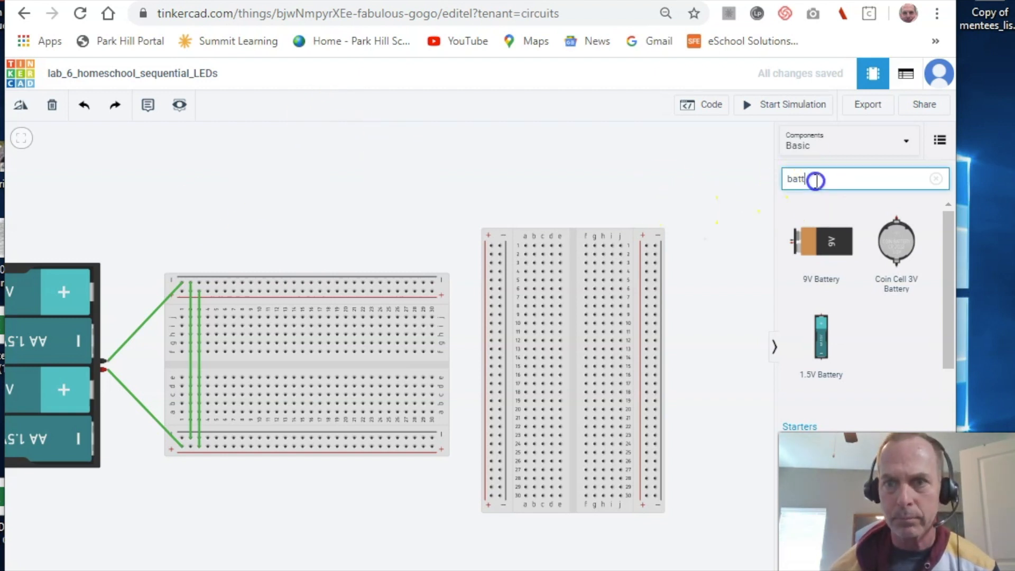
key("BackSpace")
key("BackSpace")
key("BackSpace")
key("BackSpace")
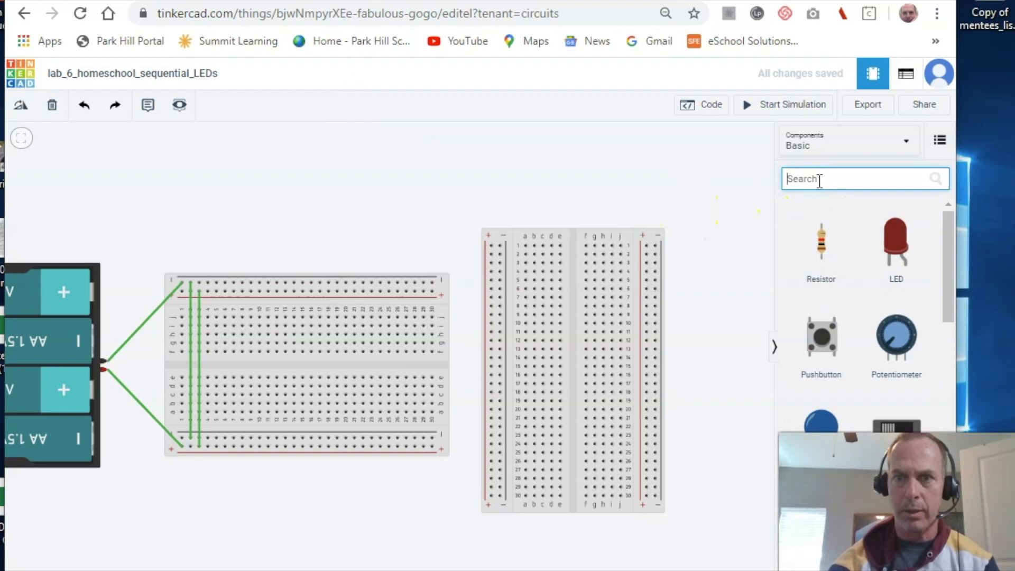
type("555")
left_click_drag(817, 283, 243, 363)
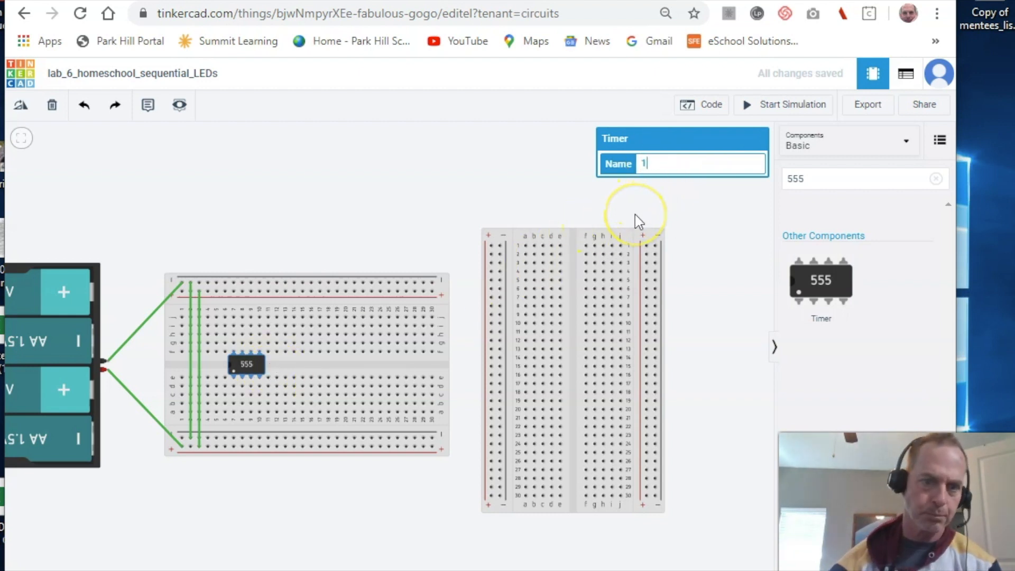
- Rename the timer to 555, correcting a mistaken 4017 entry
key("BackSpace")
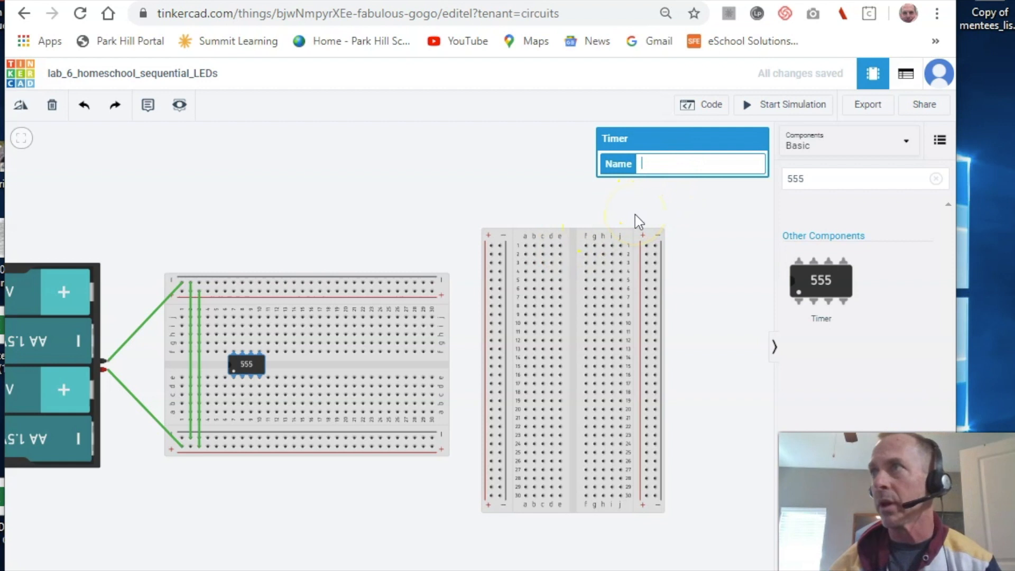
type("40")
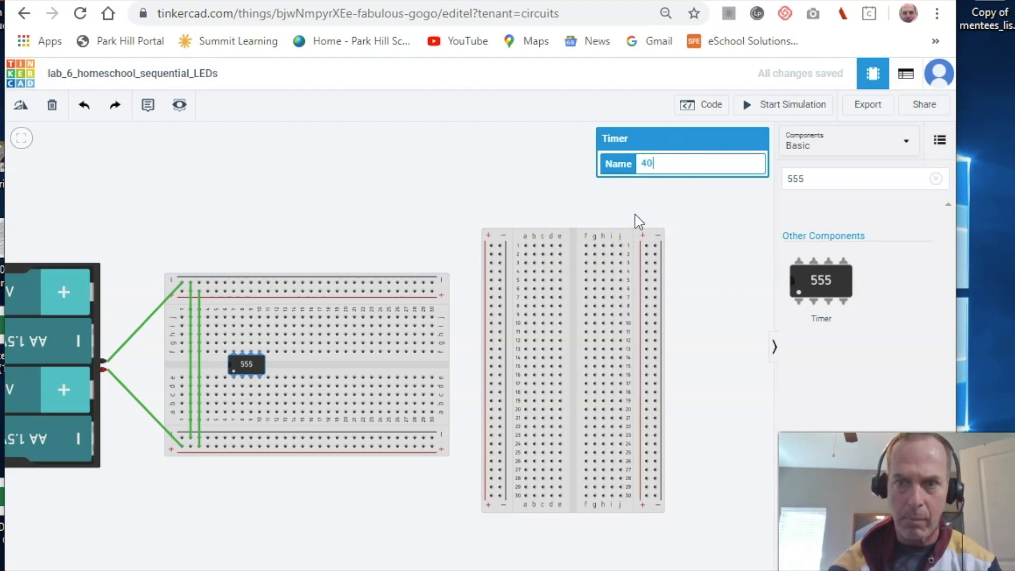
type("17")
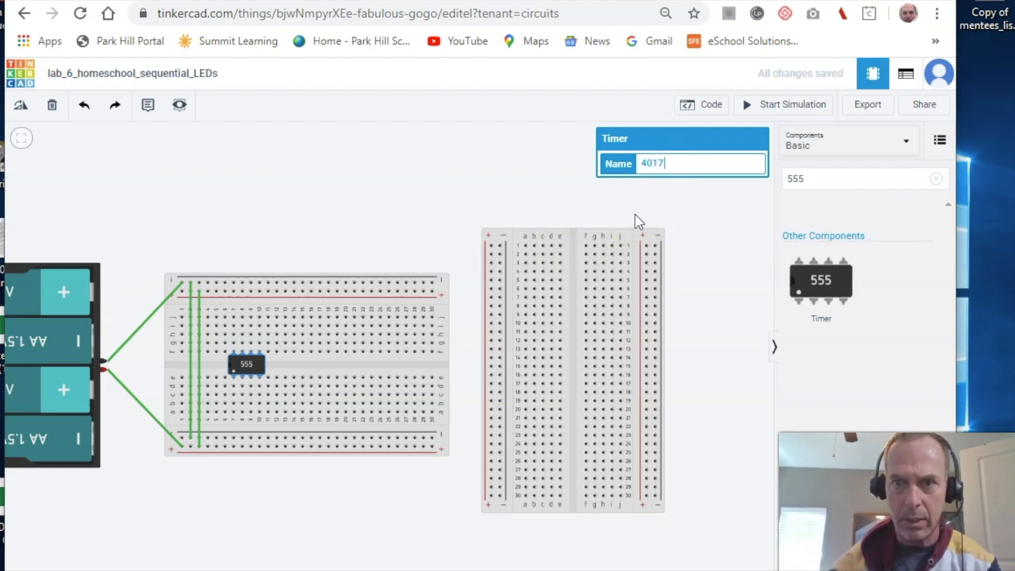
left_click(629, 221)
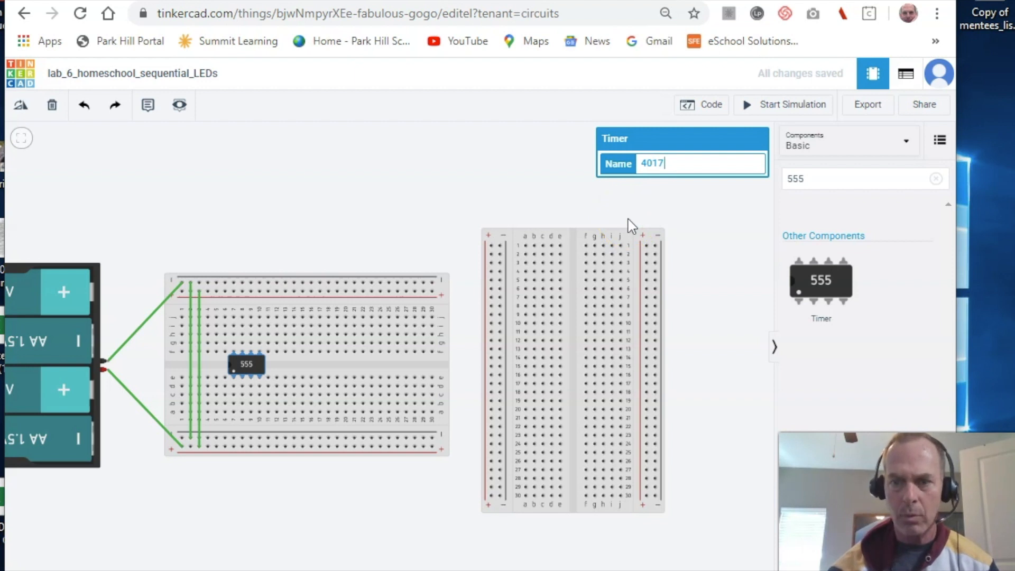
left_click(671, 163)
key("BackSpace")
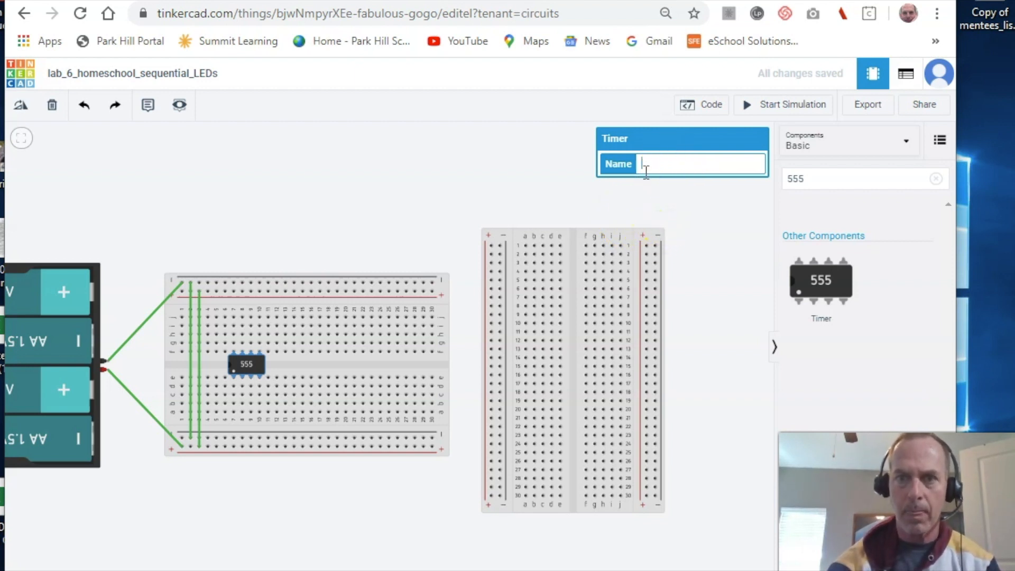
type("555")
left_click(689, 225)
- Search the component library for the 4017 counter
left_click(831, 173)
key("BackSpace")
key("BackSpace")
key("BackSpace")
type("4017")
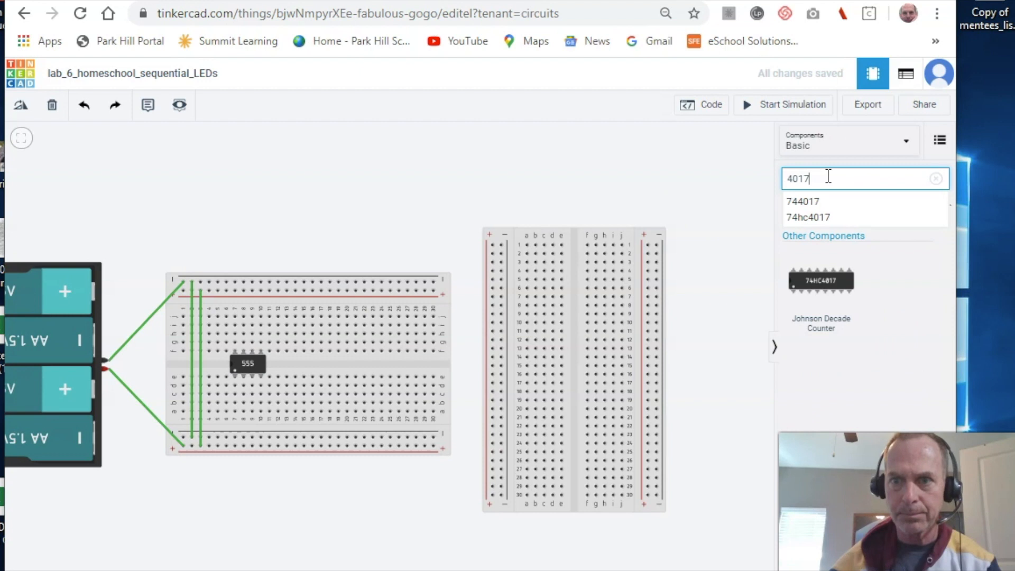
- Pick the 74hc4017 suggestion and place the Johnson Decade Counter to the right of the 555
left_click(823, 218)
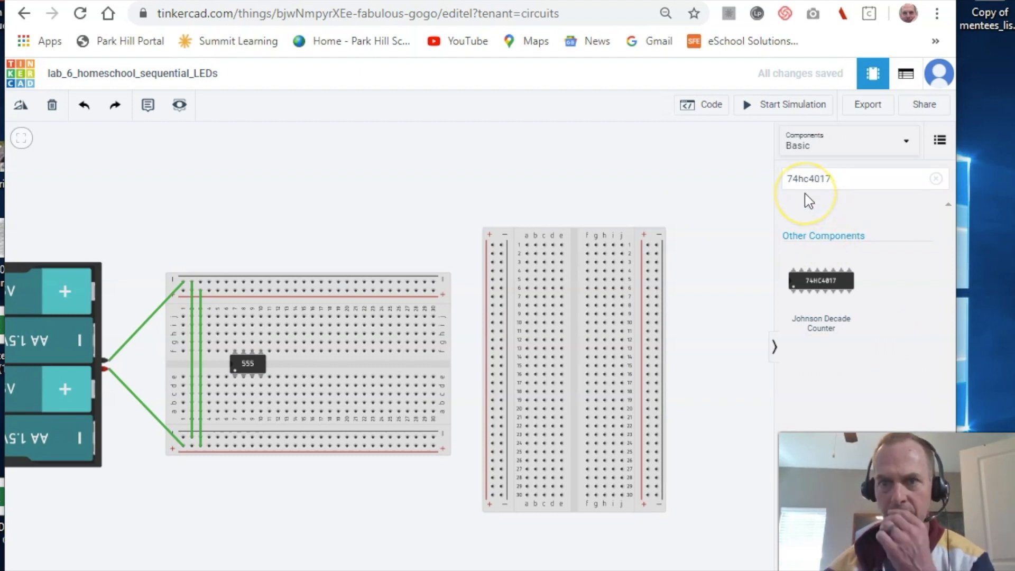
left_click(822, 282)
left_click_drag(822, 286, 347, 368)
left_click(391, 218)
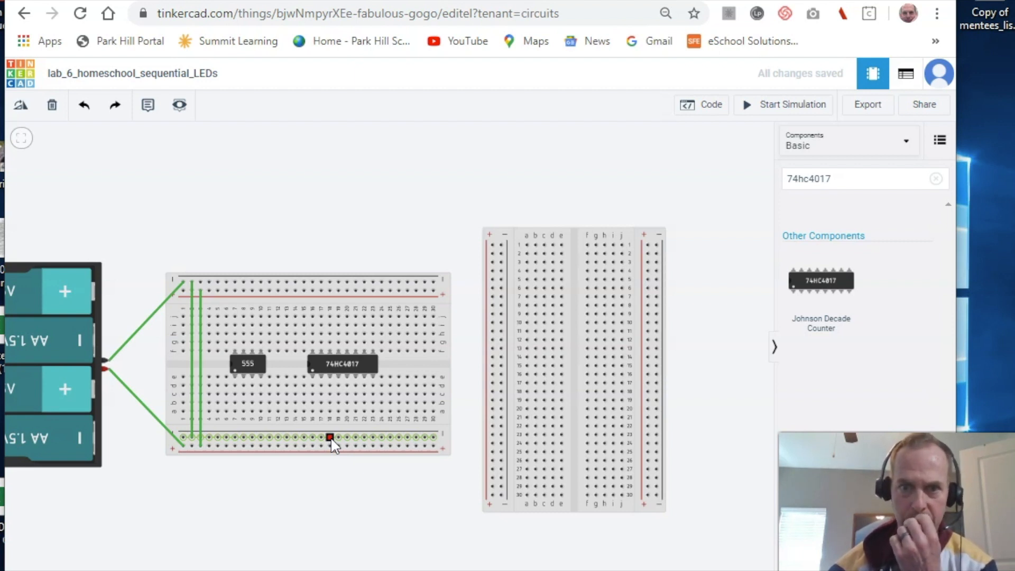
left_click_drag(842, 178, 789, 178)
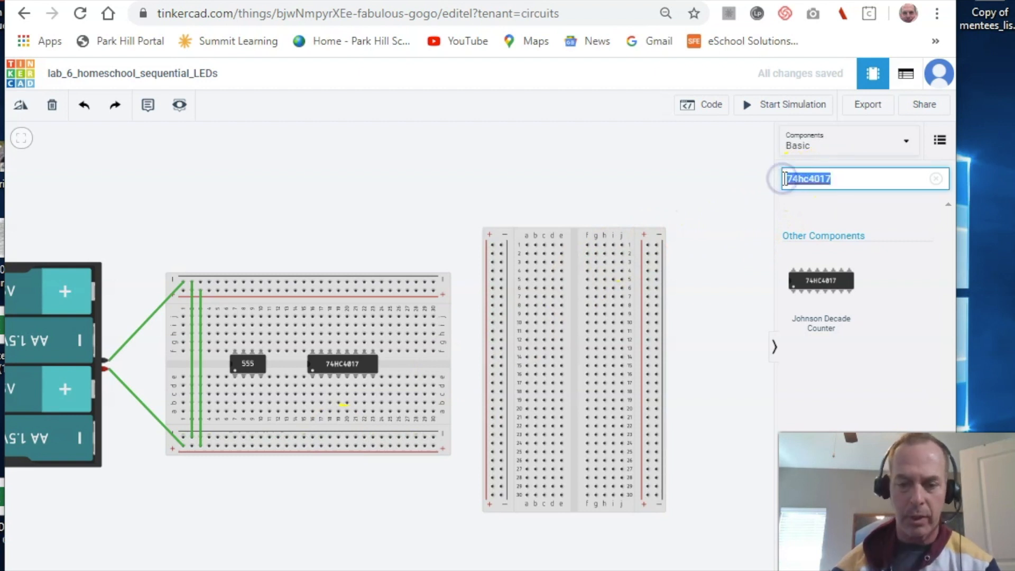
- Search LED and seat a red LED in row 1, column e of the right breadboard
type("LED")
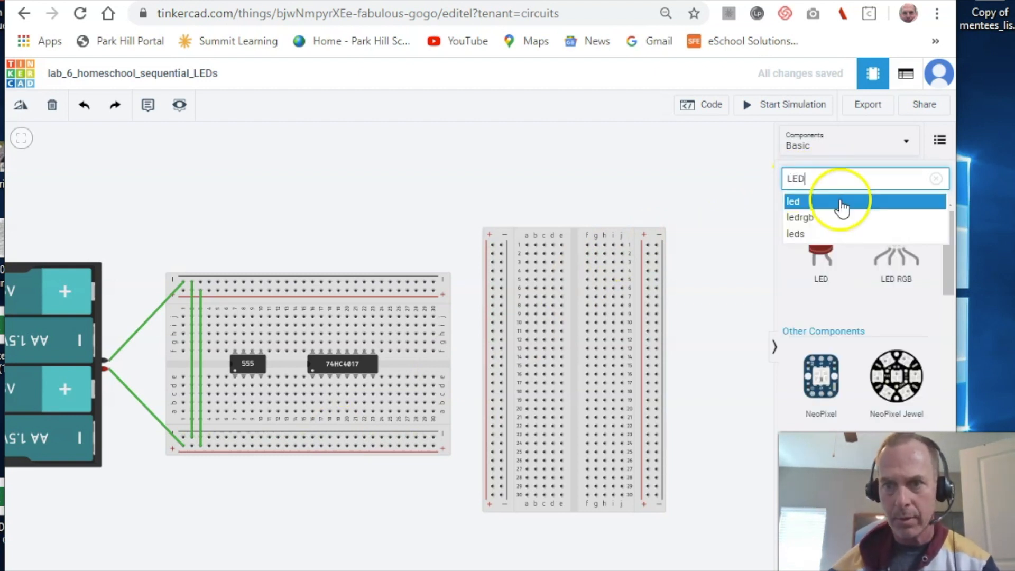
left_click_drag(823, 254, 660, 201)
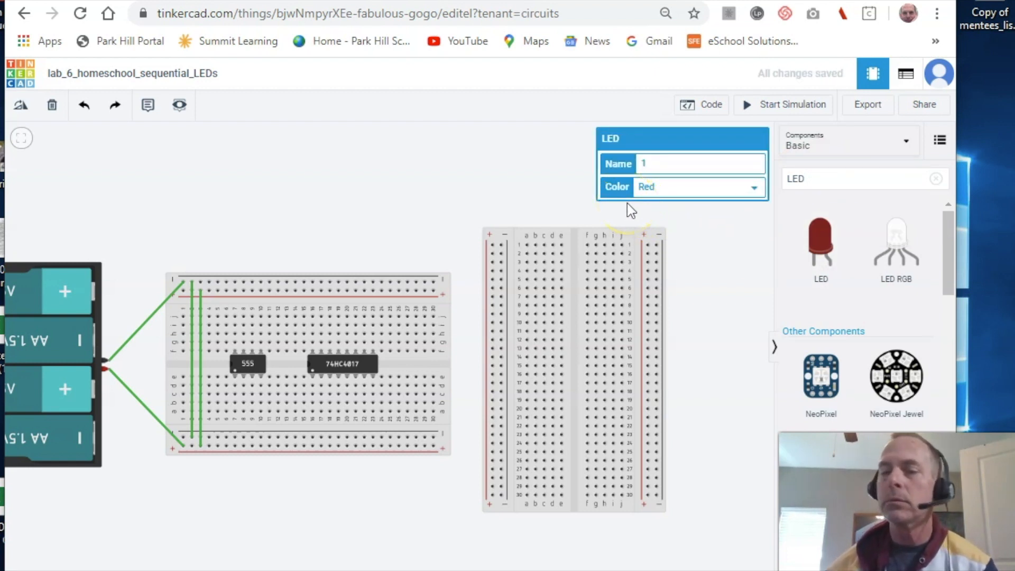
left_click(649, 161)
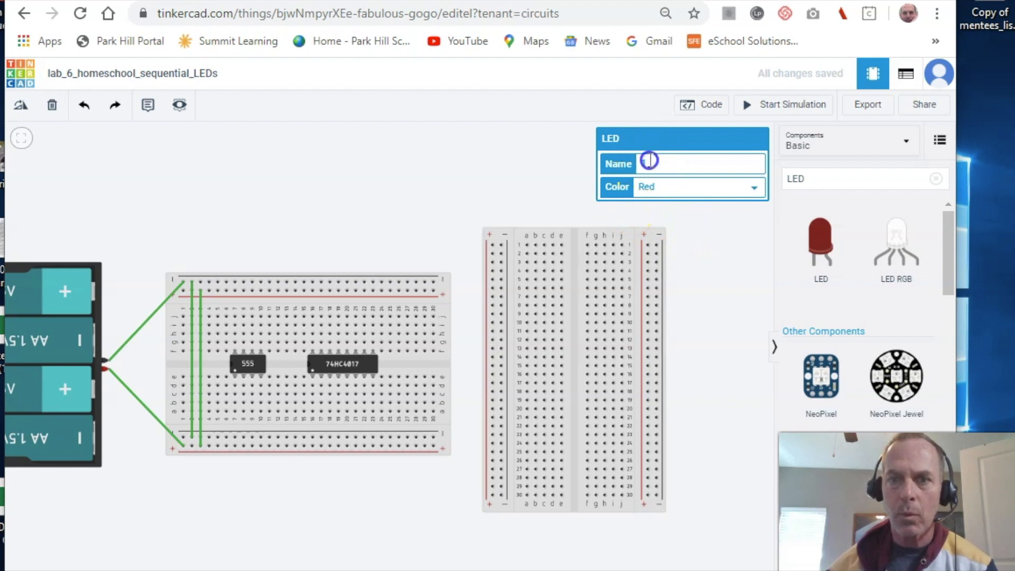
left_click(563, 197)
left_click_drag(649, 178, 546, 209)
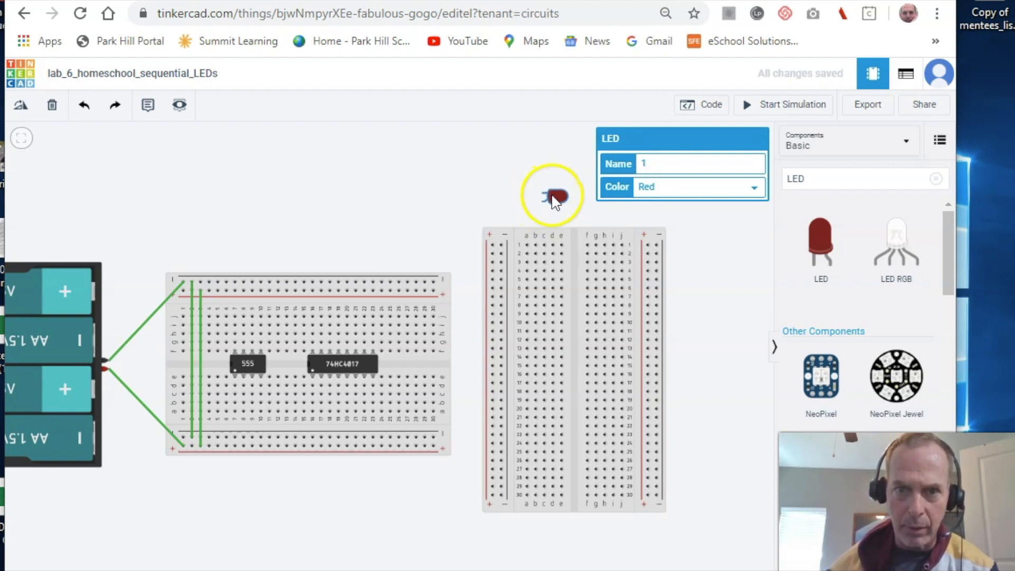
left_click_drag(553, 198, 562, 246)
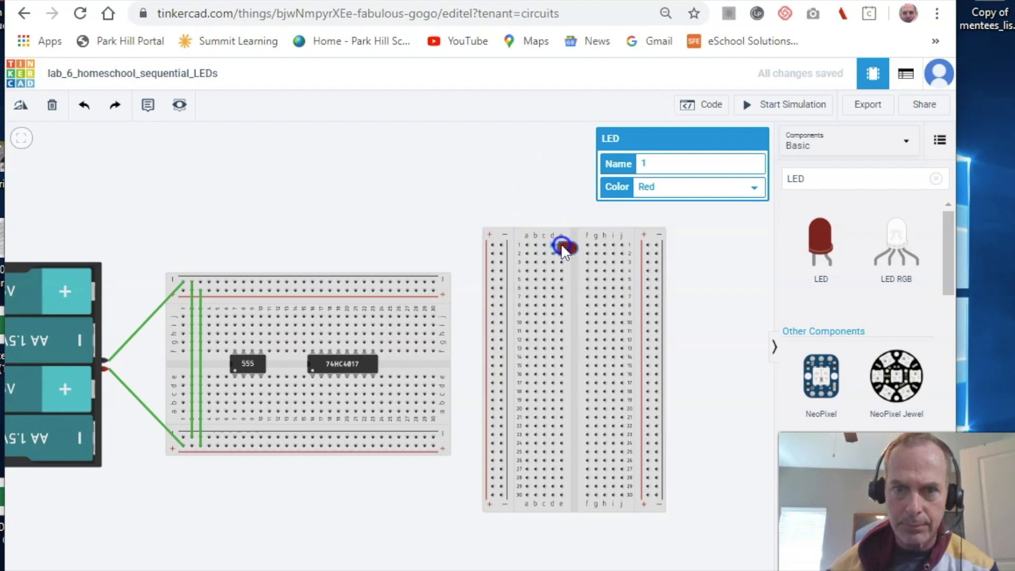
left_click_drag(561, 244, 568, 248)
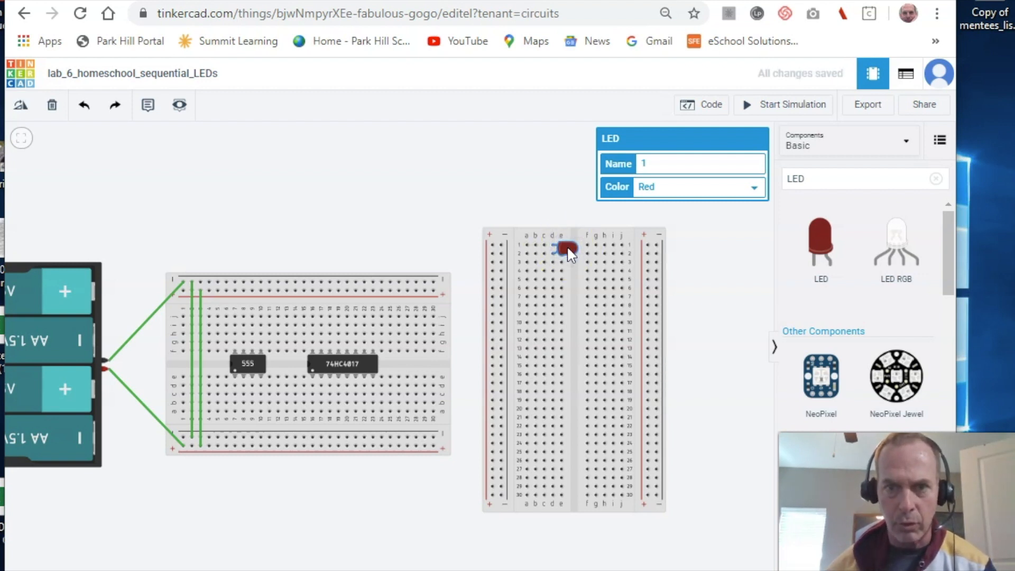
- Paste copies of the LED to stack LEDs 2, 3 and 4 below it
key("ctrl+v")
left_click_drag(561, 273, 560, 275)
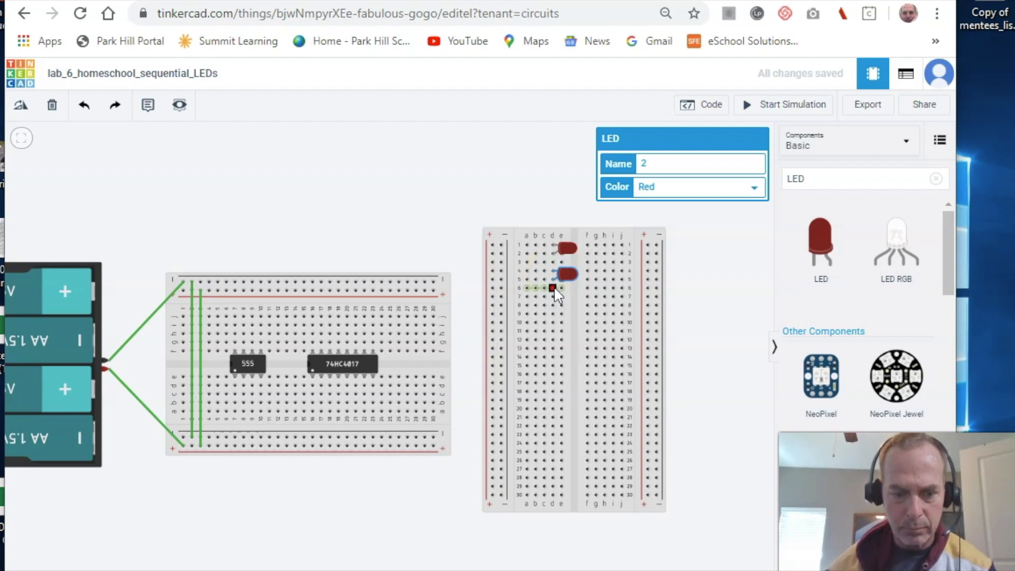
key("ctrl+v")
left_click_drag(556, 288, 555, 335)
key("ctrl+v")
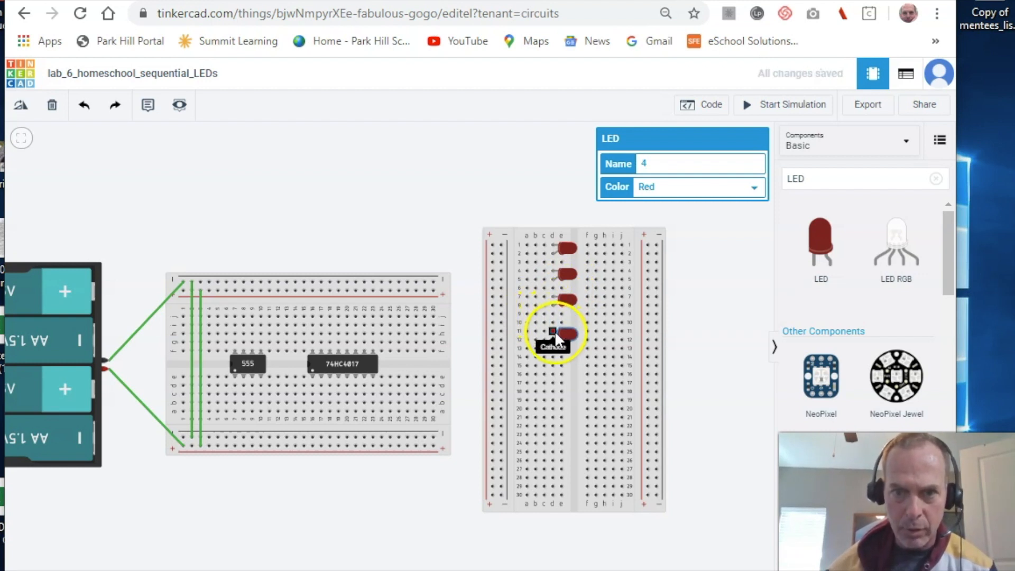
- Seat LED 4 in row 10 and paste LEDs 5–7 down the column to about row 20
left_click_drag(555, 325, 556, 354)
key("ctrl+v")
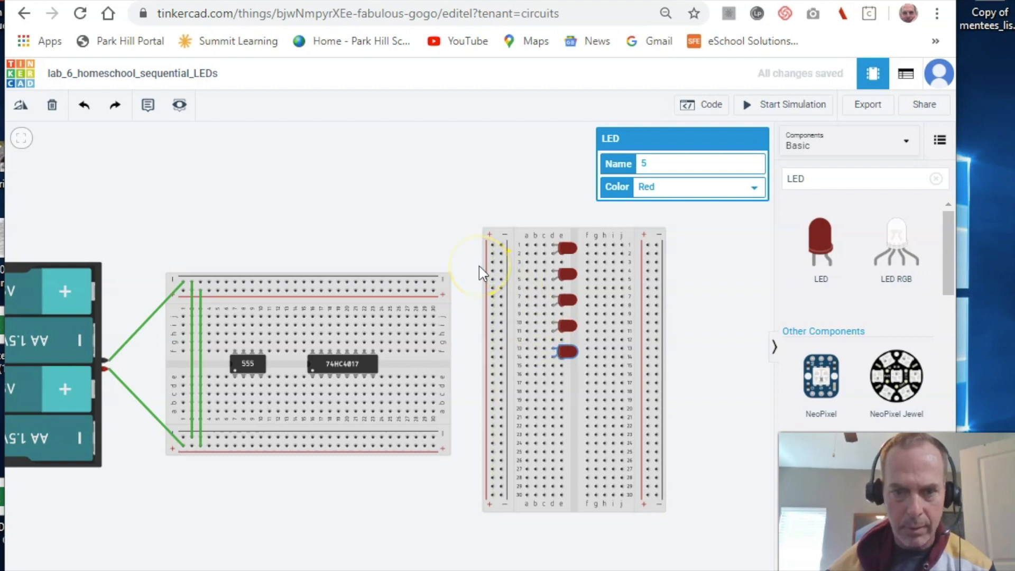
key("ctrl+v")
left_click_drag(479, 265, 555, 378)
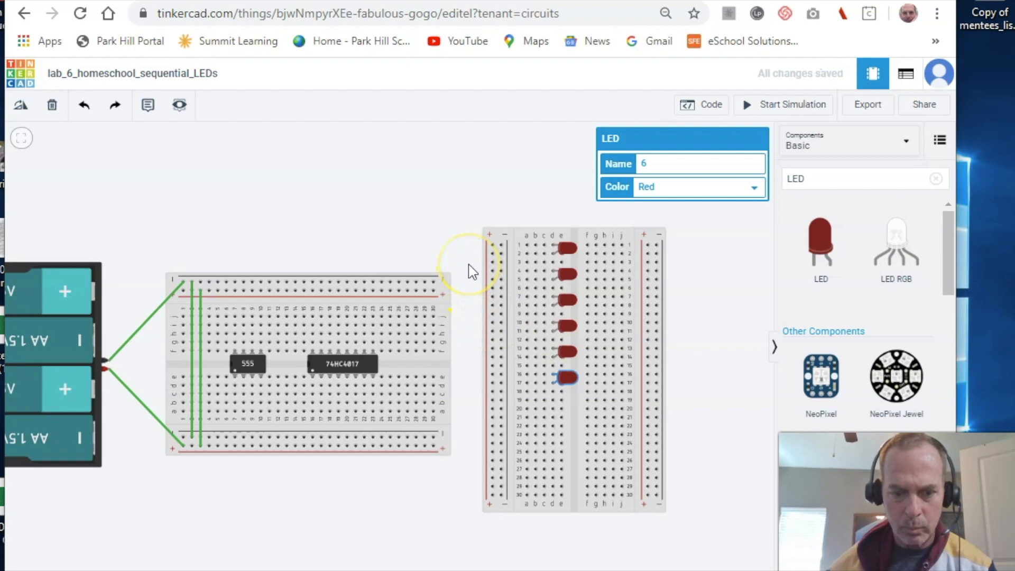
key("ctrl+v")
left_click_drag(476, 267, 552, 401)
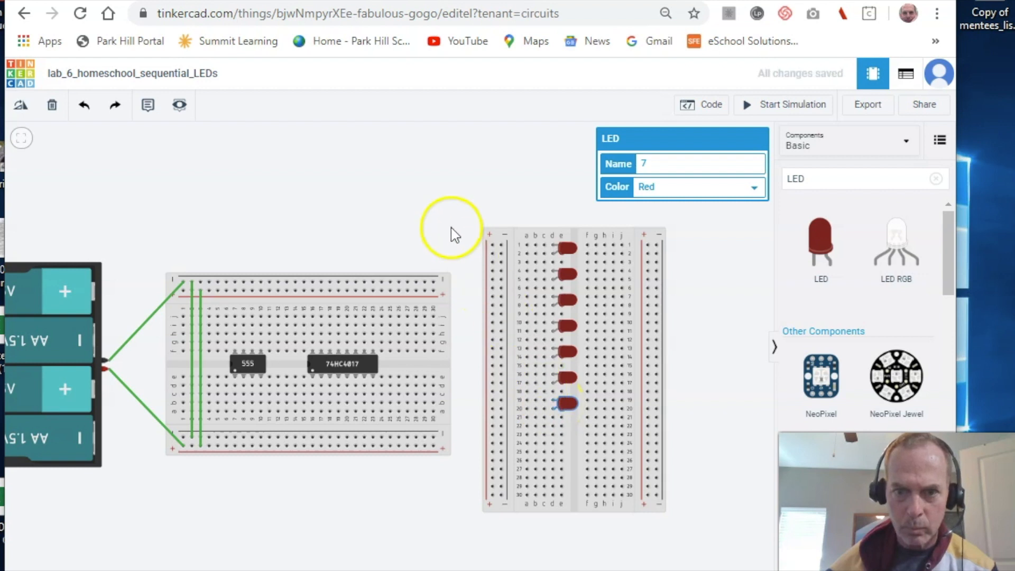
- Paste LEDs 8, 9 and 10 into the column down to rows 28-29, then bring up the schematic document
key("ctrl+v")
left_click_drag(465, 230, 560, 432)
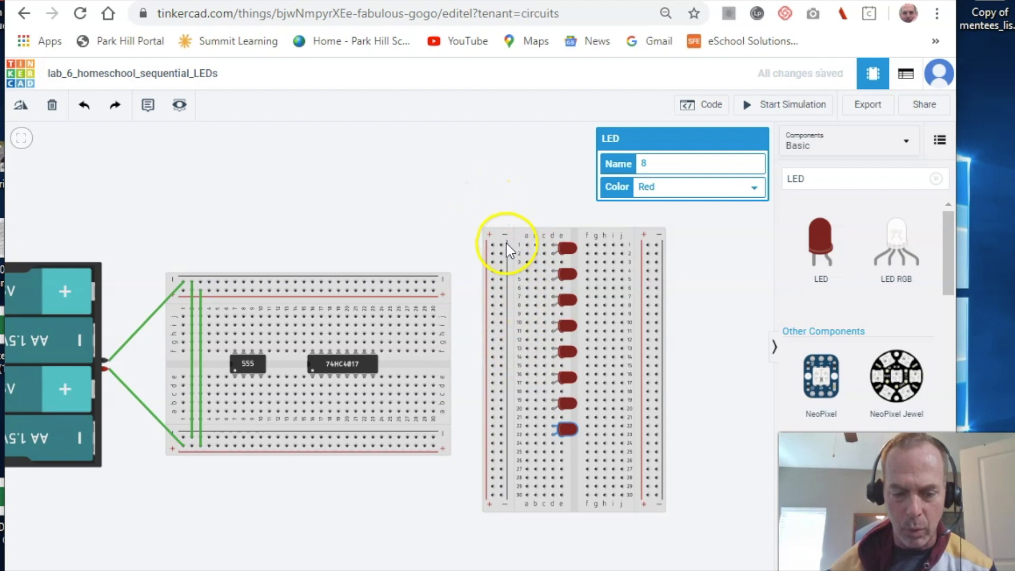
key("ctrl+v")
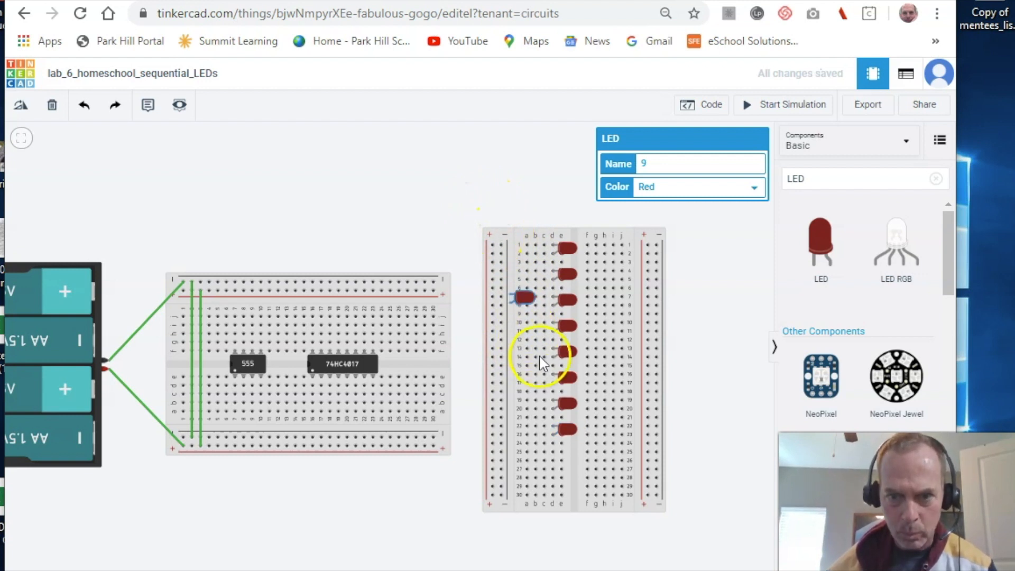
left_click_drag(561, 471, 552, 460)
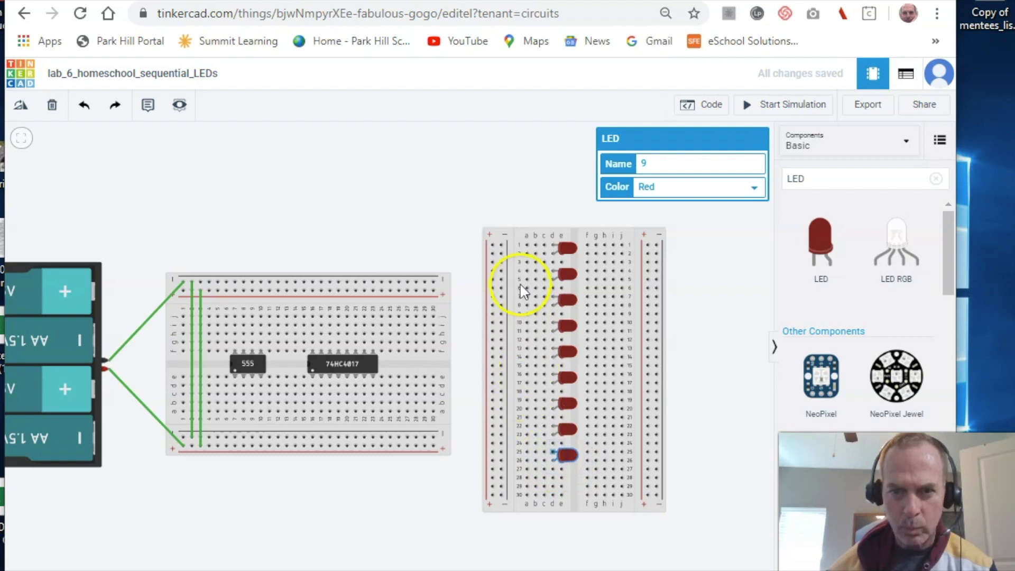
key("ctrl+v")
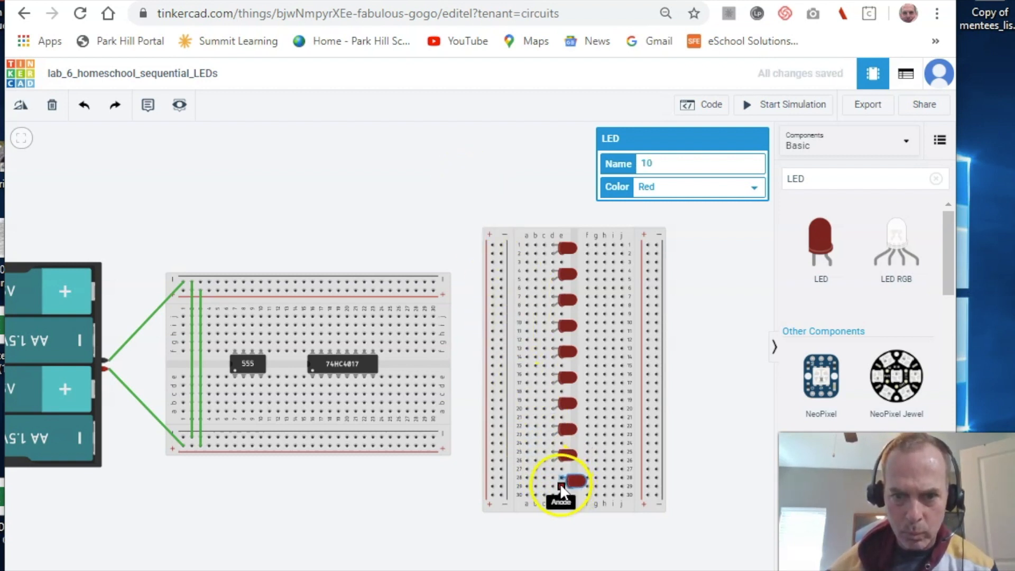
left_click_drag(556, 482, 553, 480)
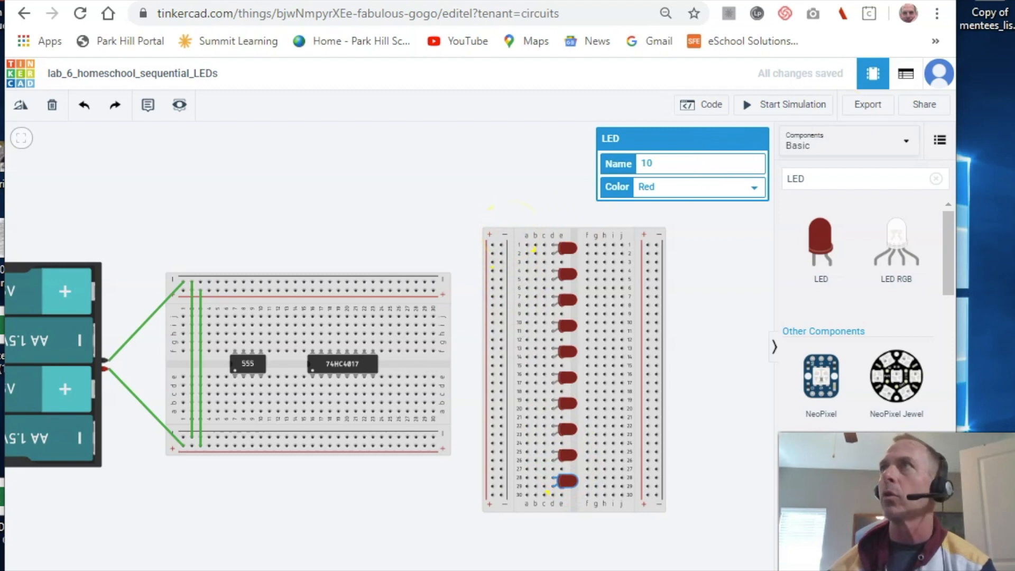
left_click_drag(1014, 32, 530, 0)
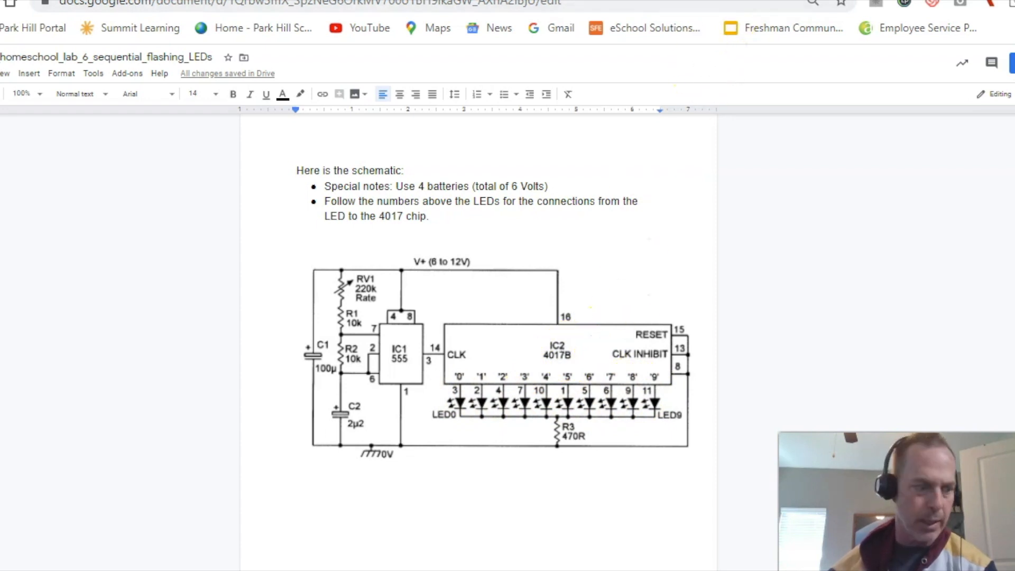
- Move the Google Docs schematic aside so the Tinkercad circuit shows again
left_click_drag(714, 0, 1014, 80)
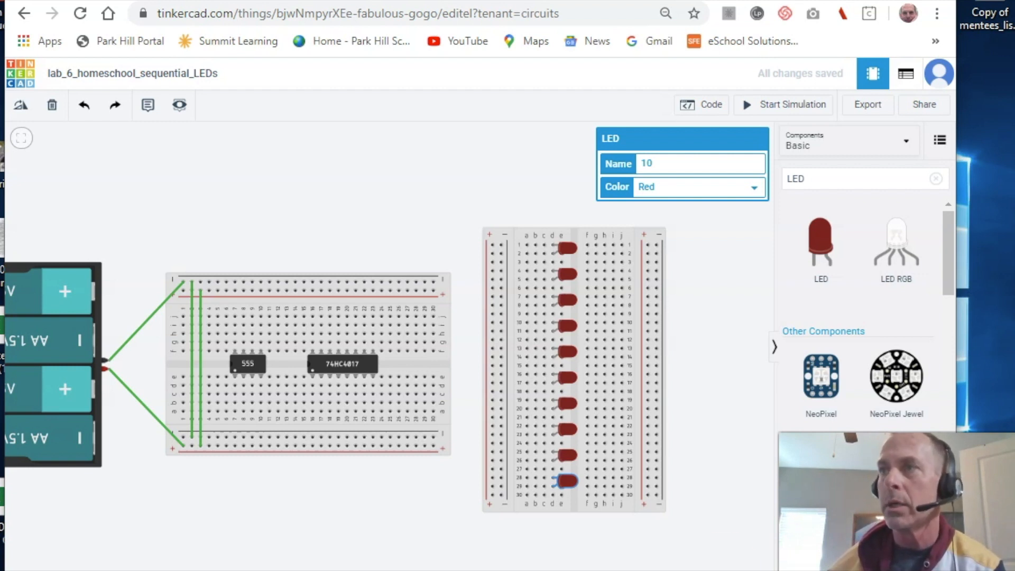
- Wire the 555 to the bottom negative rail, bridge across the chip, and add a short jumper below it
left_click(235, 412)
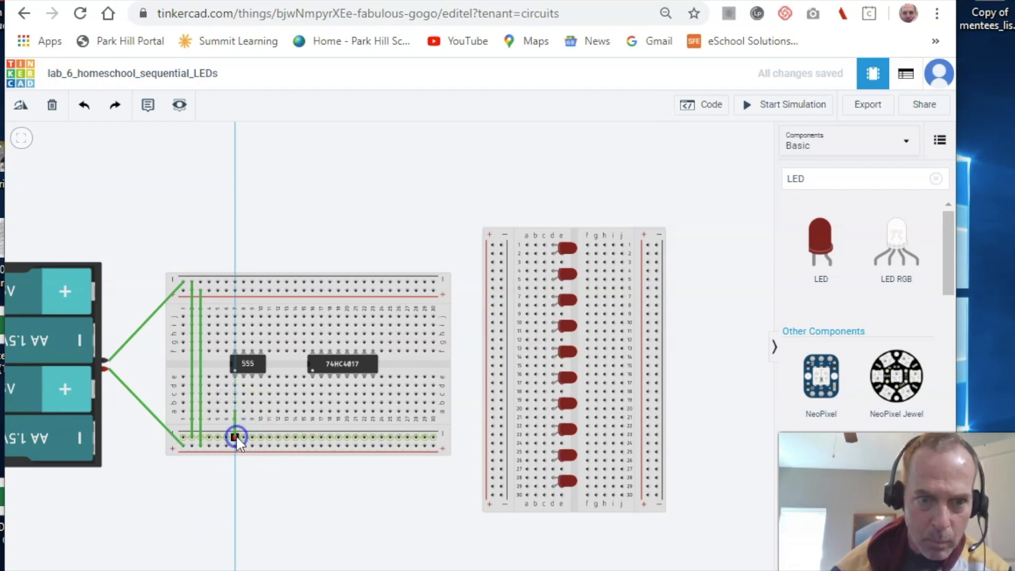
left_click(236, 436)
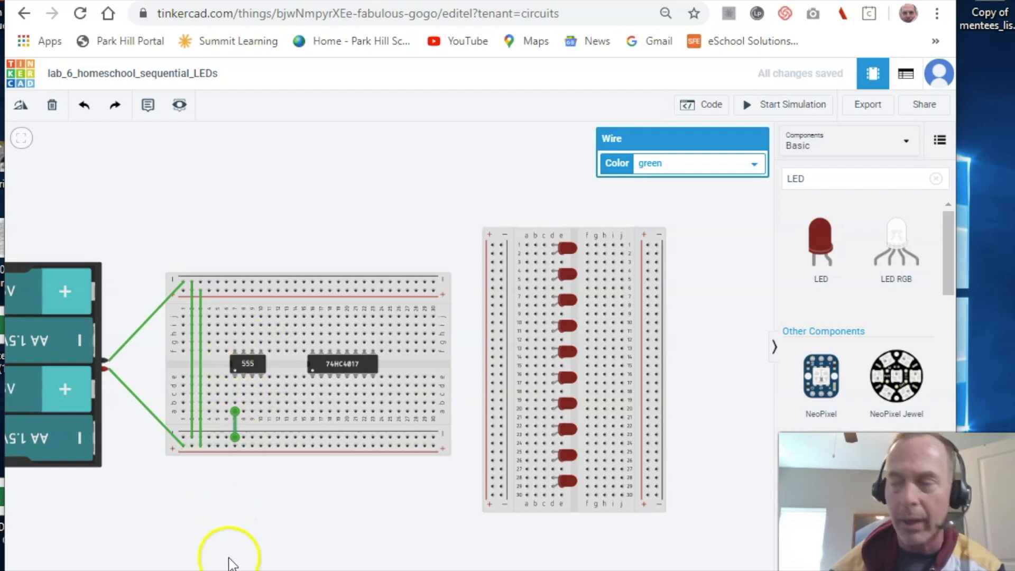
left_click(244, 382)
left_click(243, 383)
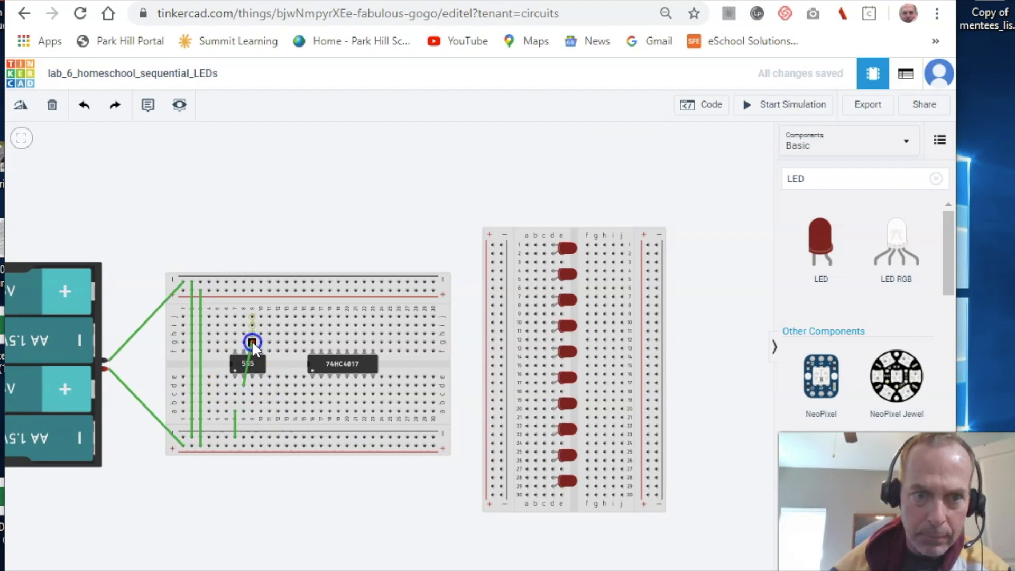
left_click(252, 341)
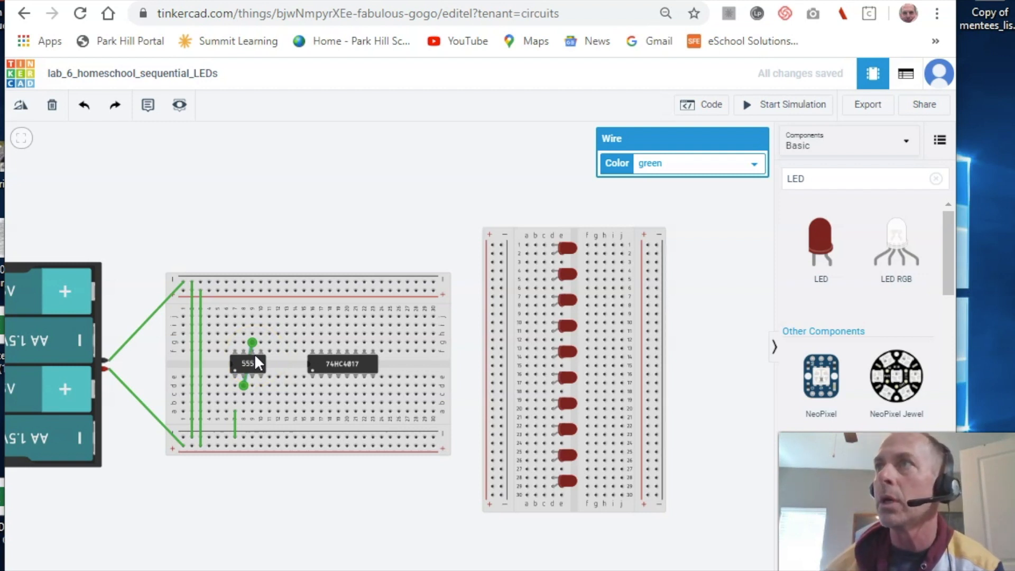
left_click(244, 385)
left_click(235, 394)
left_click_drag(242, 395, 230, 394)
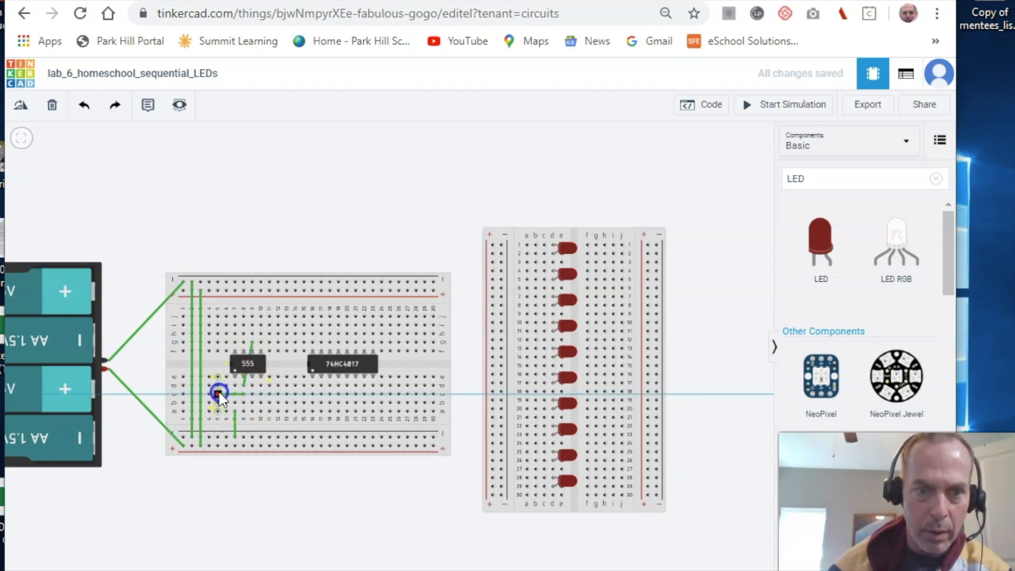
left_click(217, 394)
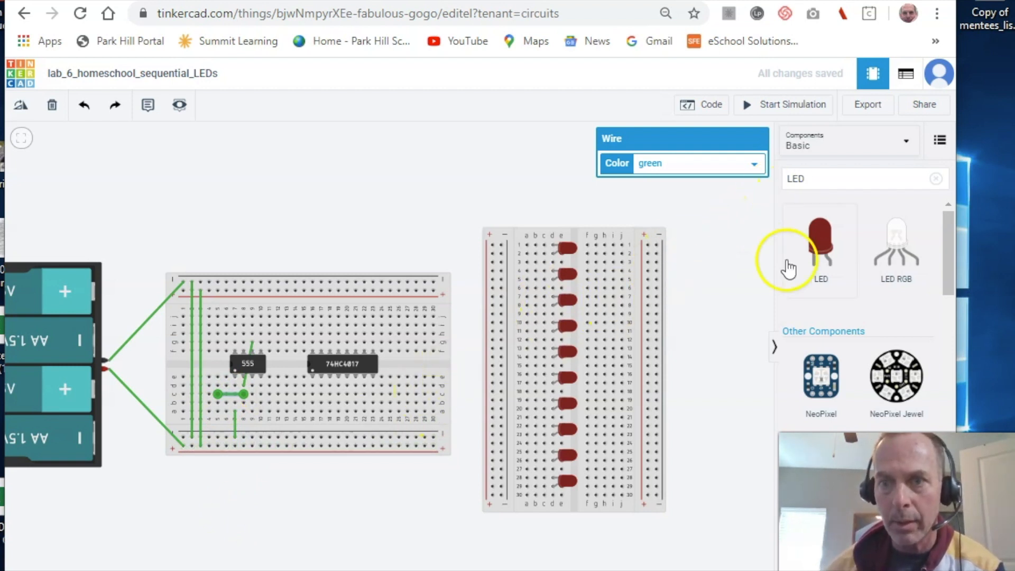
- Search 'cap' and place an upside-down polarized capacitor below the left breadboard
left_click(845, 182)
key("BackSpace")
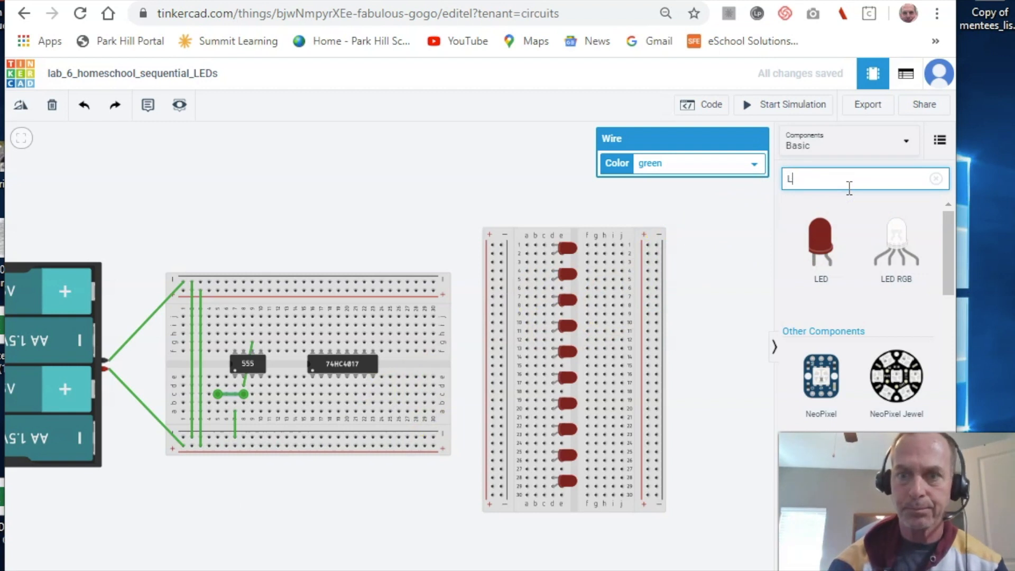
key("BackSpace")
key("BackSpace")
type("cap")
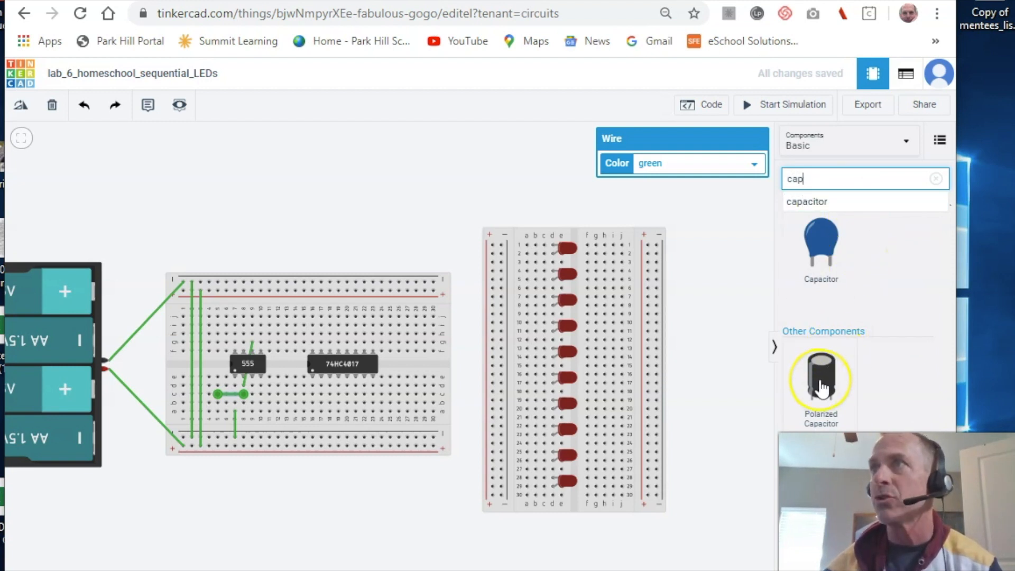
left_click_drag(821, 389, 241, 511)
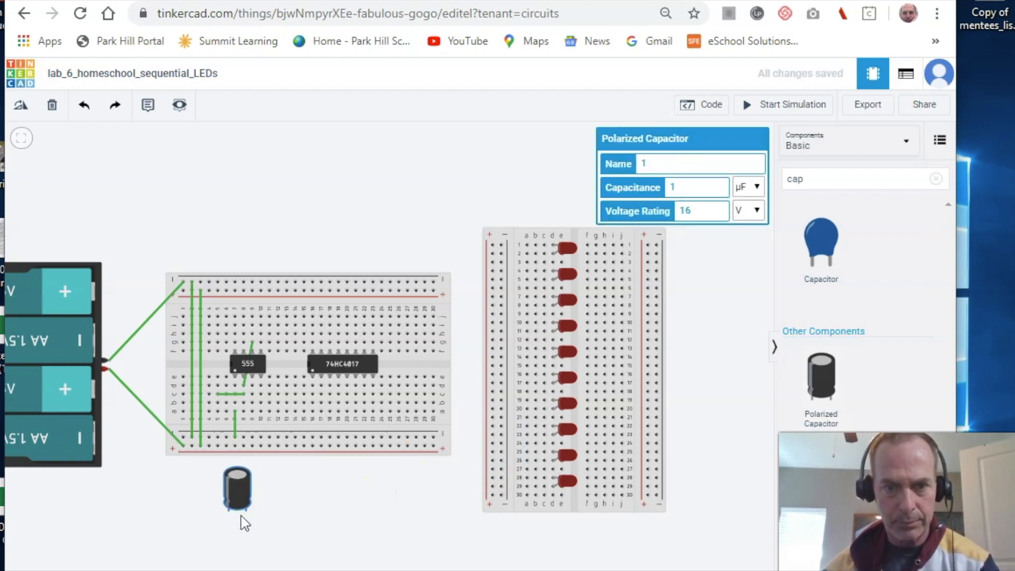
key("r")
key("r")
key("r")
key("r")
key("r")
key("r")
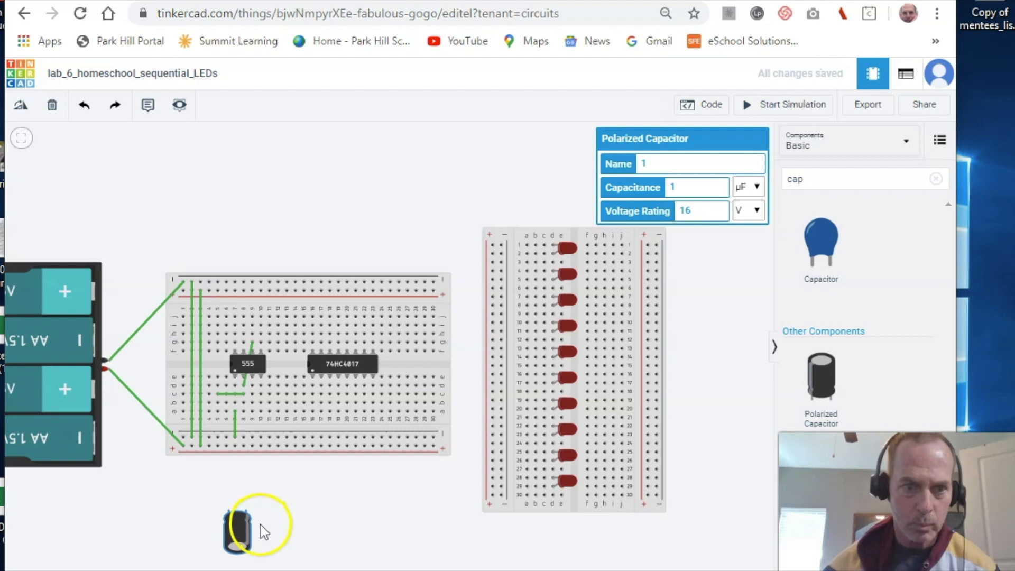
left_click_drag(239, 525, 229, 498)
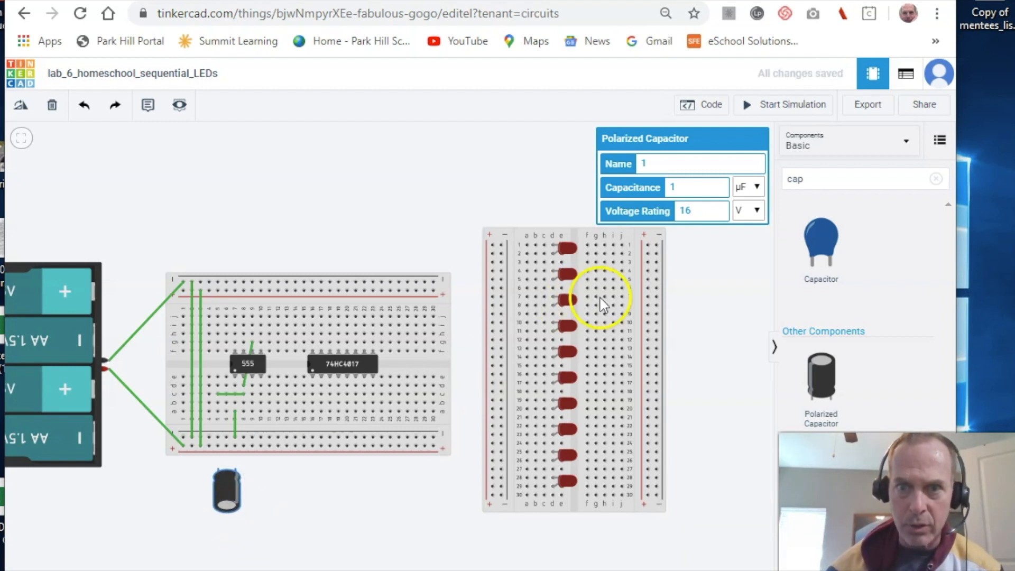
- Name the capacitor C2 and set its capacitance to 2.2 µF
left_click(659, 159)
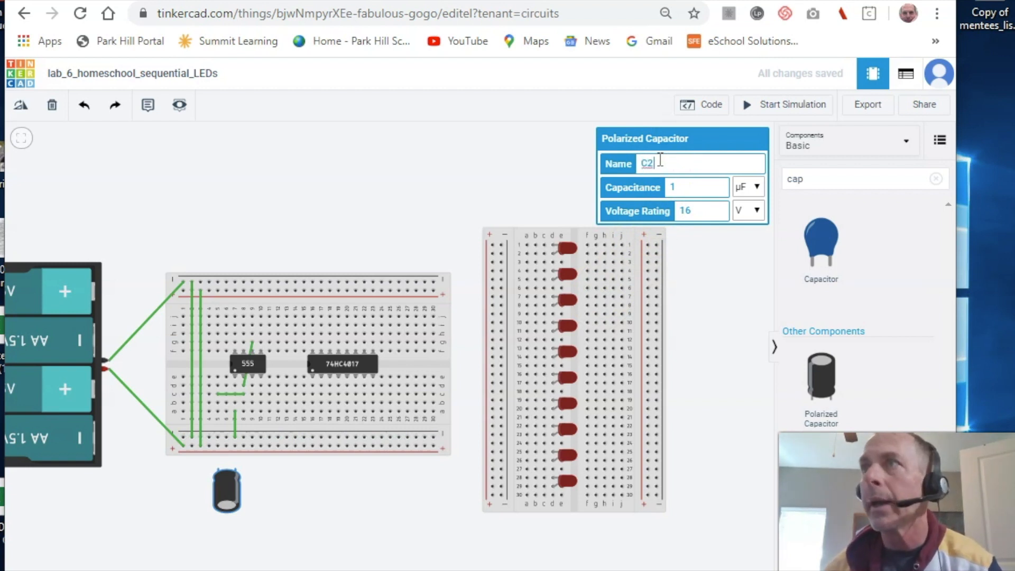
left_click(682, 188)
key("BackSpace")
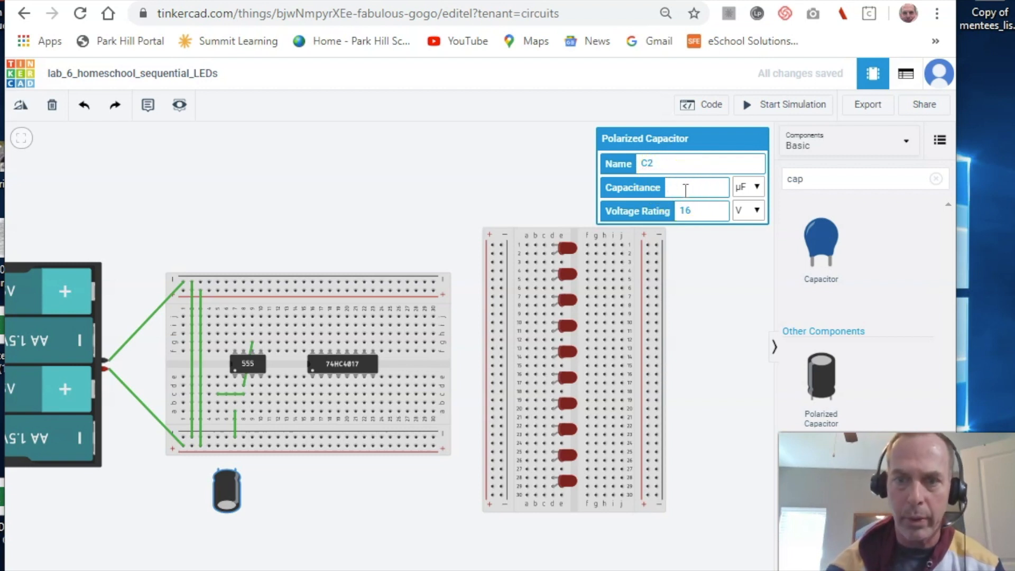
type("2.2")
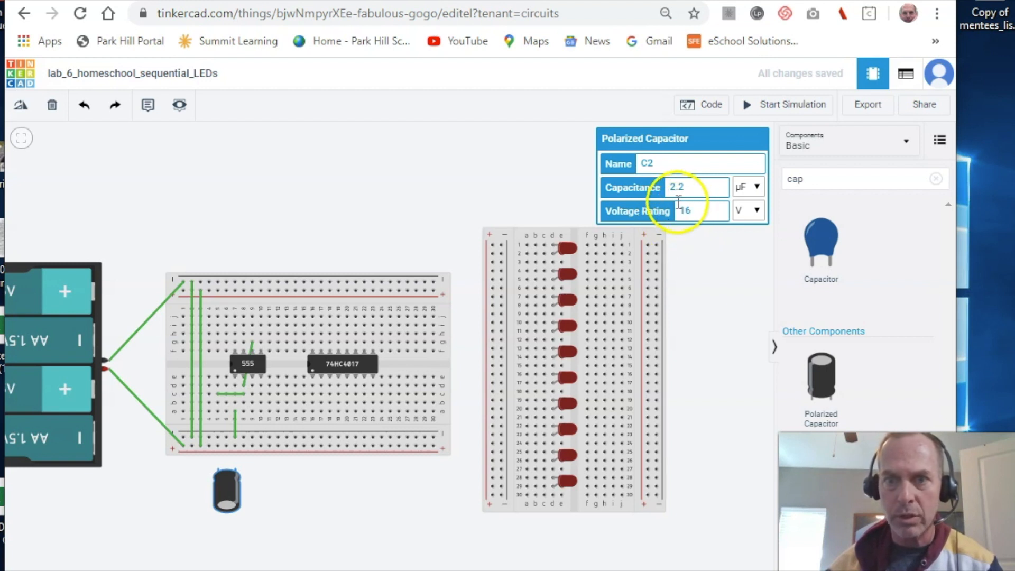
left_click(500, 183)
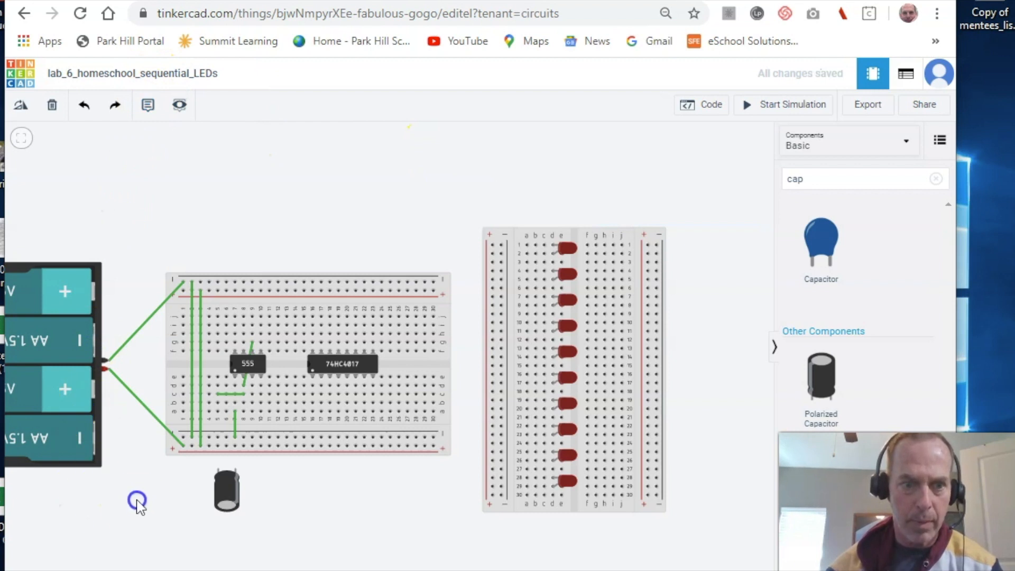
- Add a note left of the capacitor reading 'C2, 2.2microFarads'
left_click(153, 105)
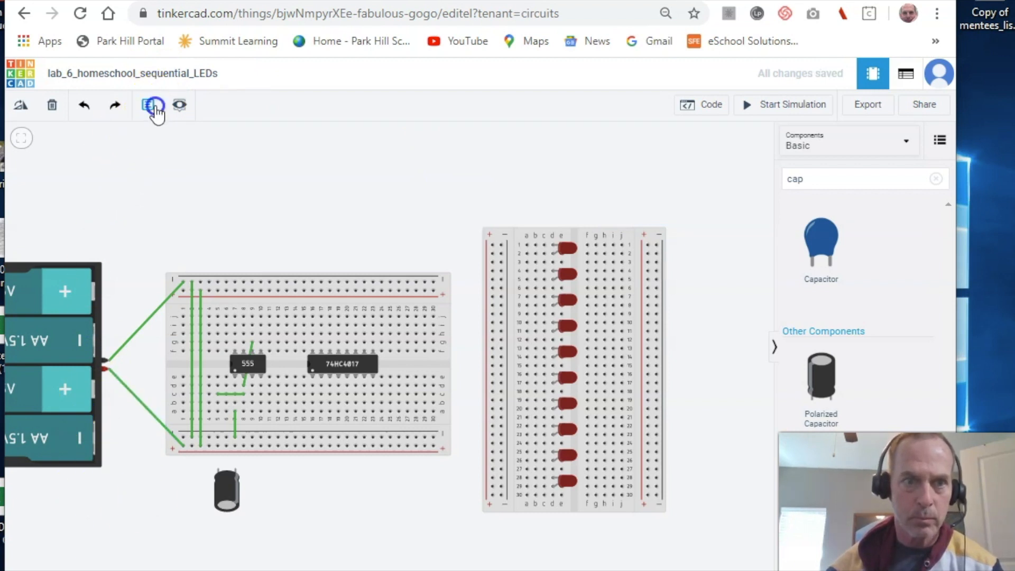
left_click(154, 106)
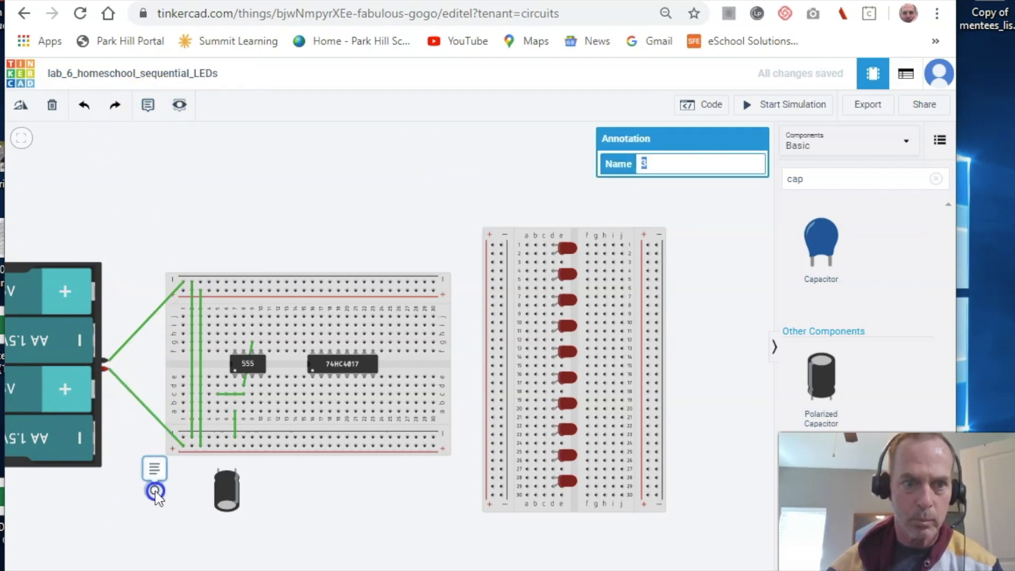
left_click(152, 512)
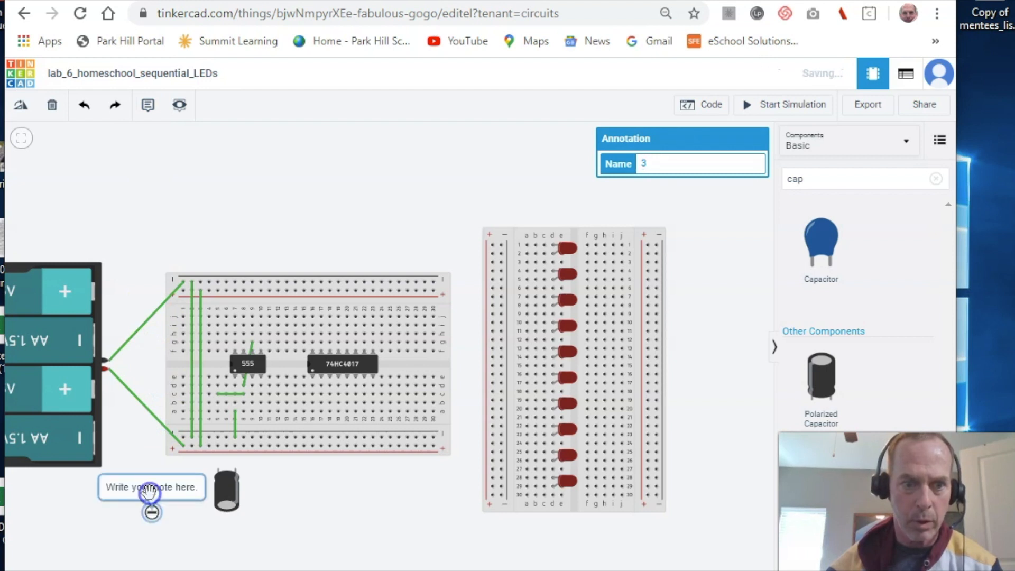
double_click(151, 487)
type("C")
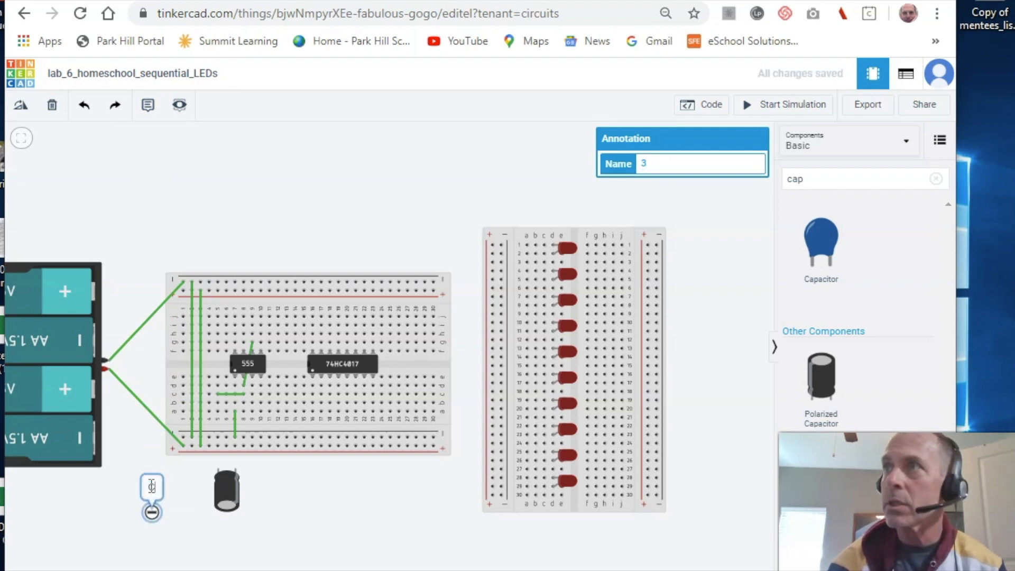
type("2,")
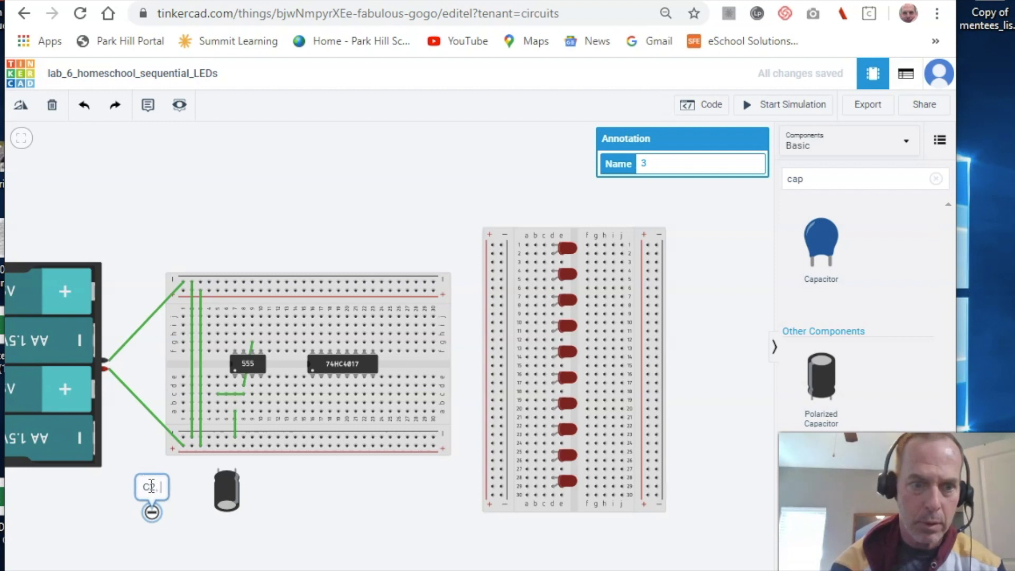
type(" 2.2")
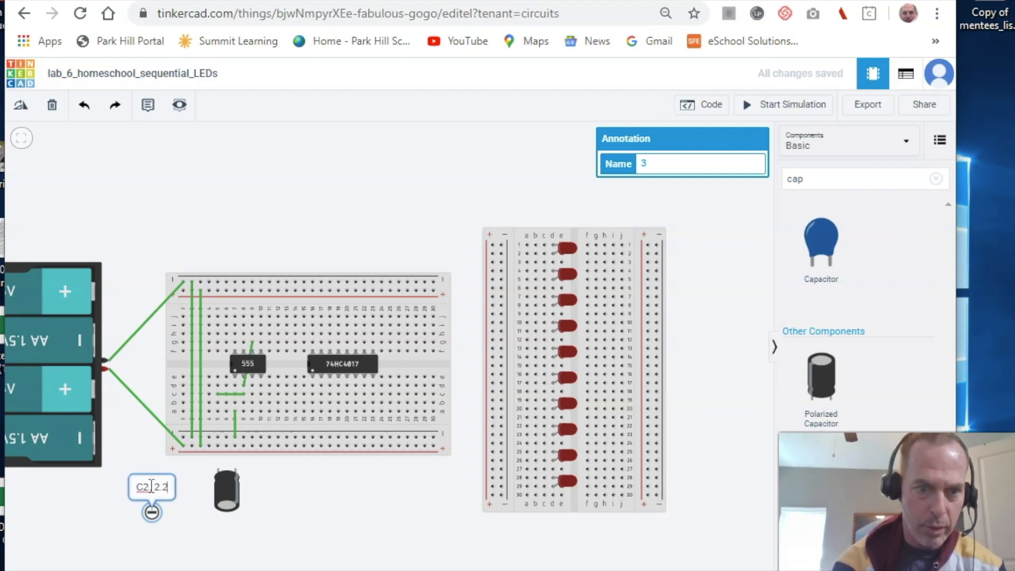
type("micr")
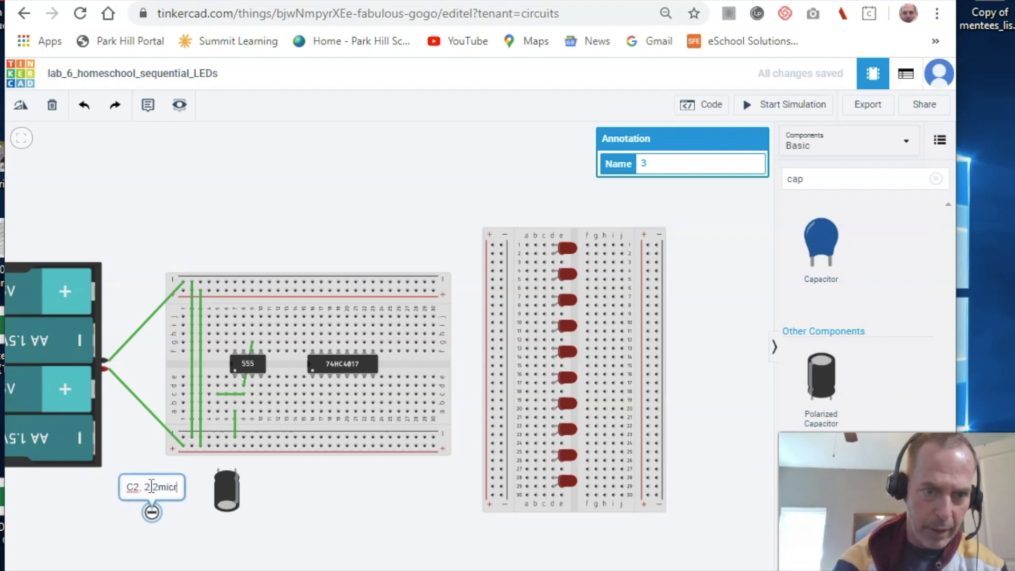
type("oFarads")
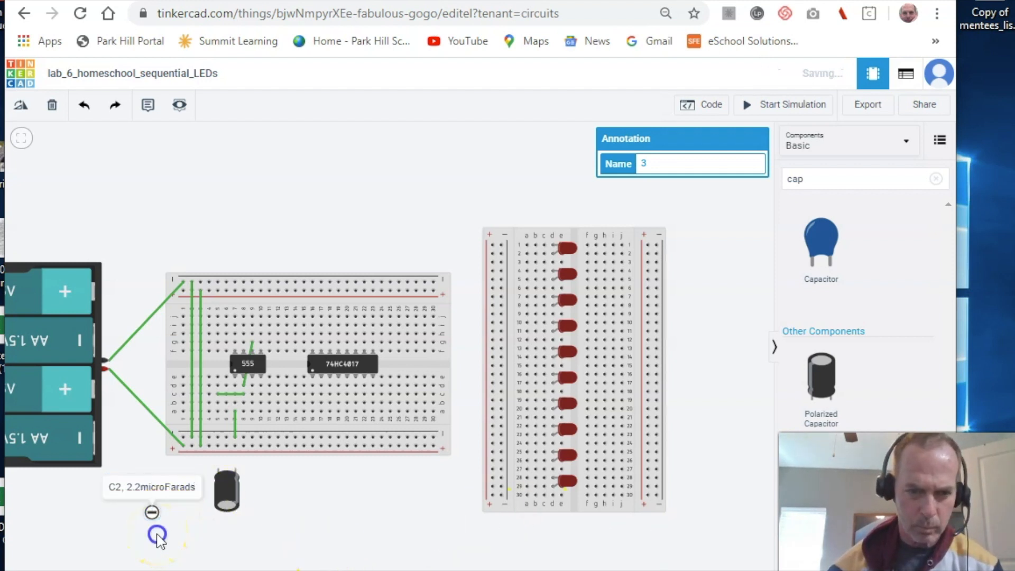
left_click(162, 540)
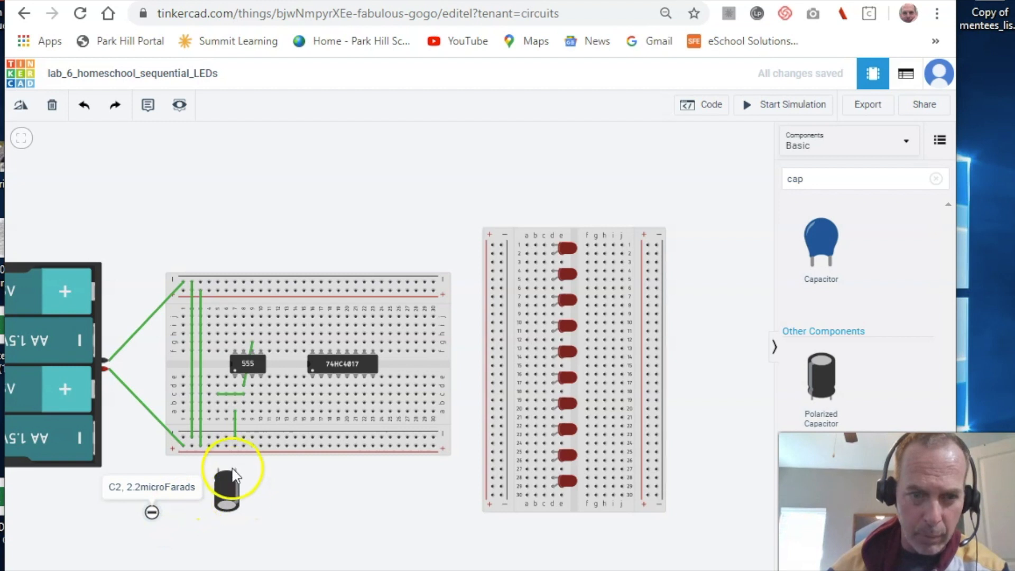
- Wire C2's negative lead to the bottom rail, run a rail wire up near the 555, and nudge C2 right
left_click(235, 467)
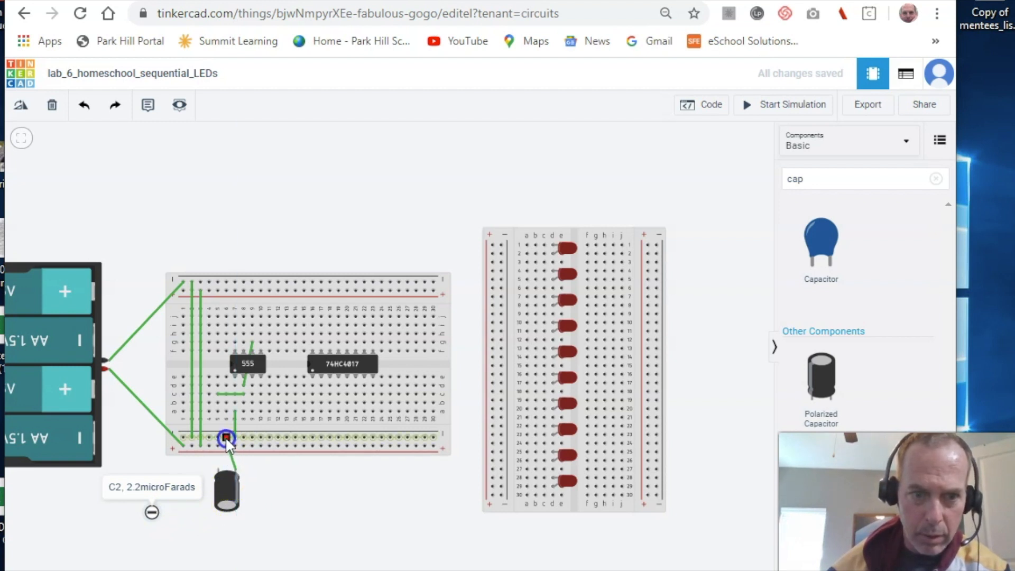
left_click(226, 435)
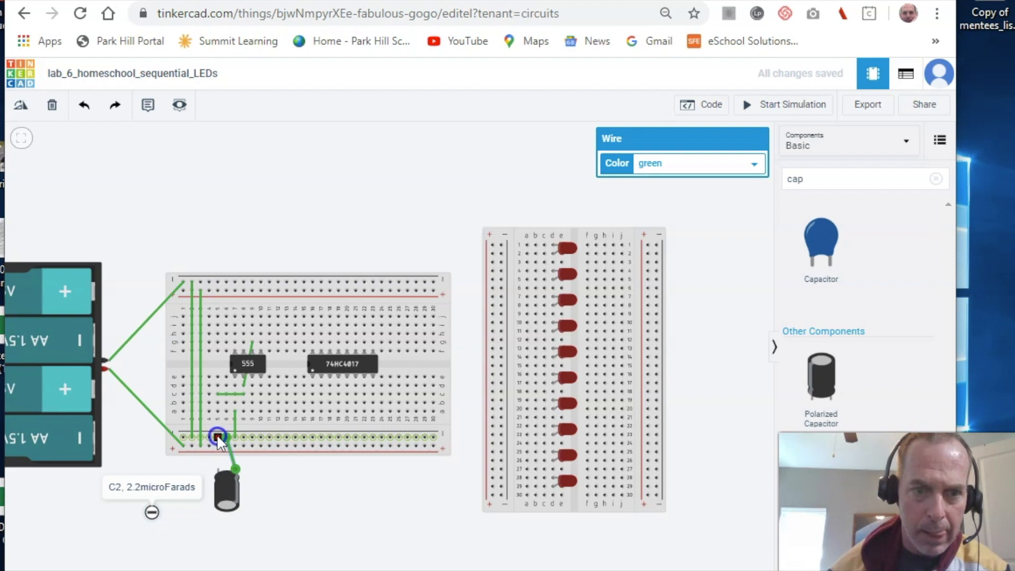
left_click(217, 436)
left_click(217, 400)
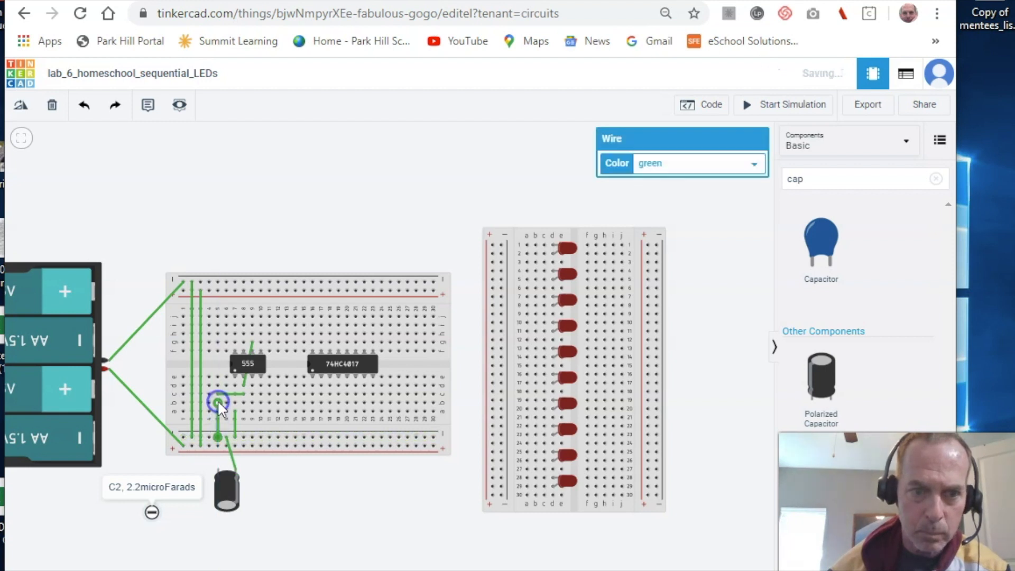
left_click(214, 400)
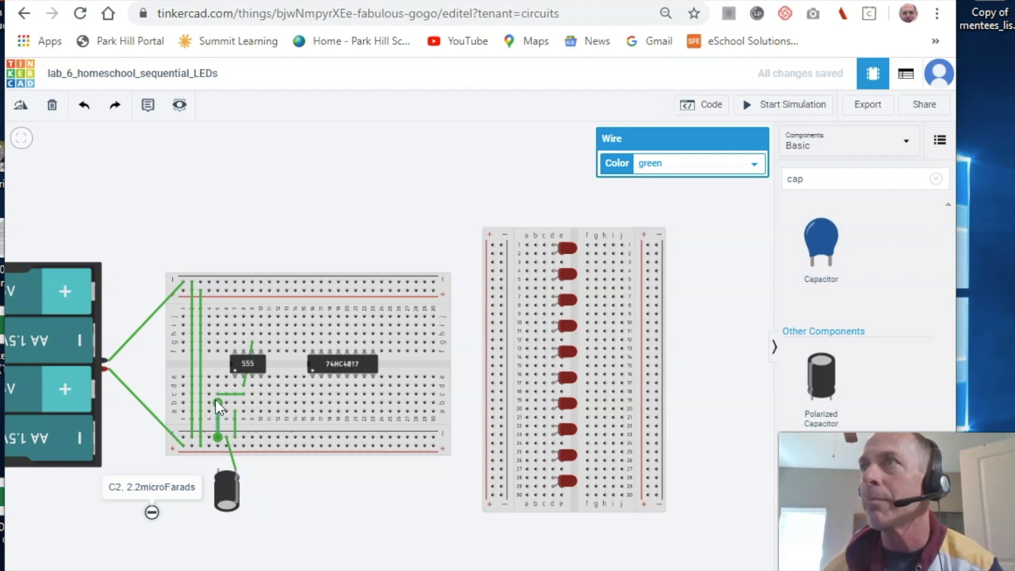
left_click(217, 402)
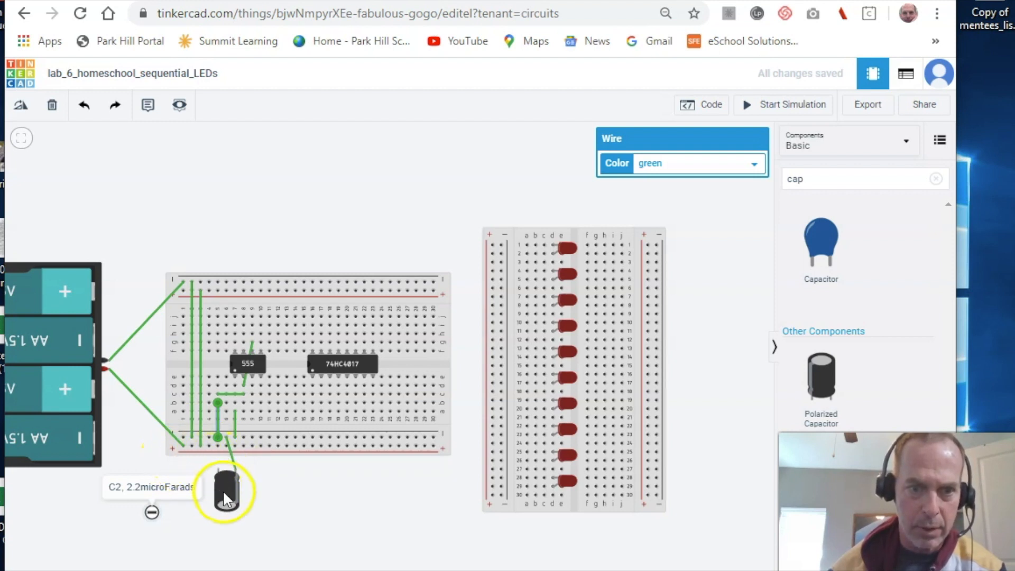
left_click_drag(224, 490, 242, 493)
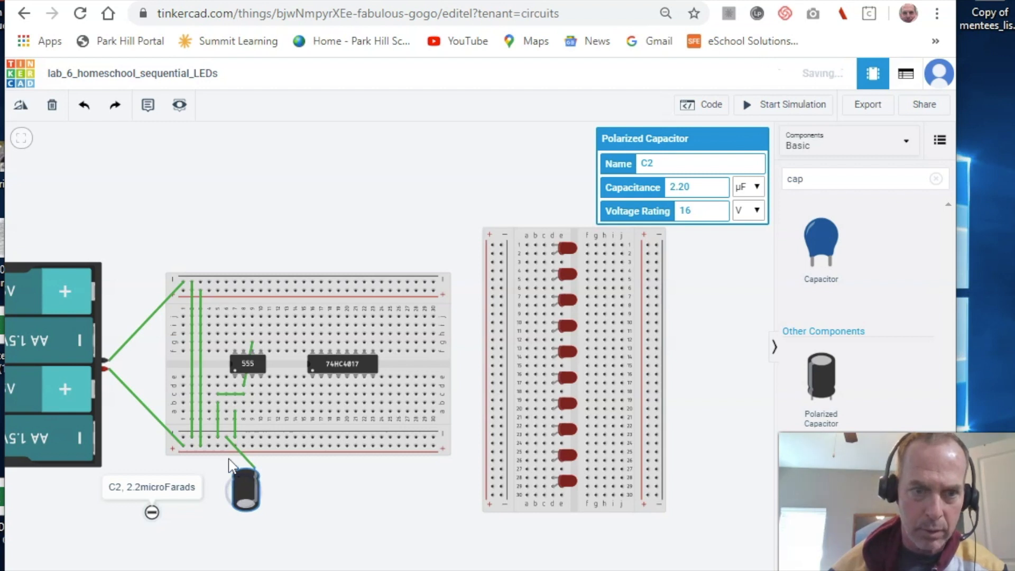
- Delete the column 5 wire and connect C2's positive lead to the breadboard near the 555
left_click(217, 425)
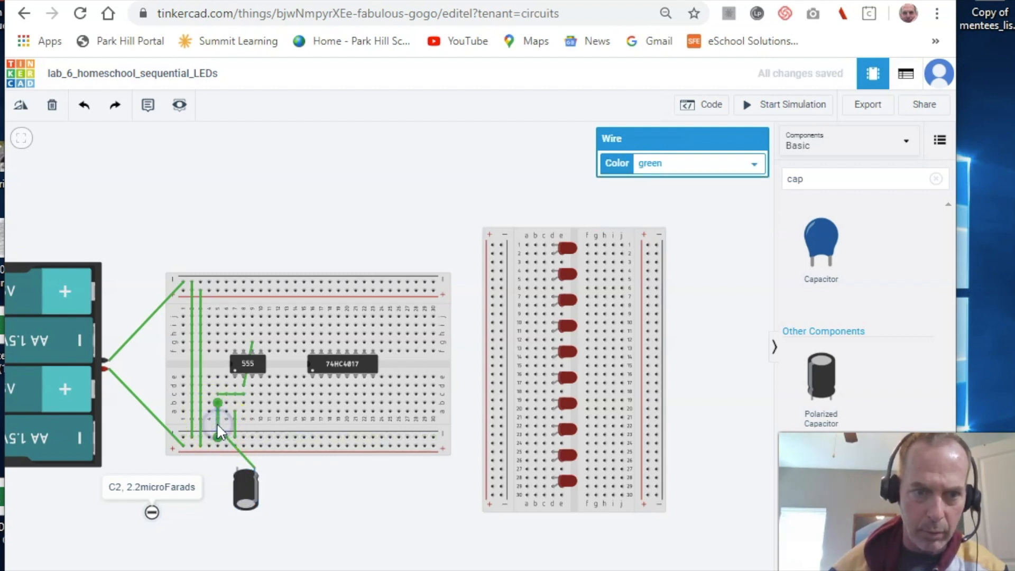
key("Delete")
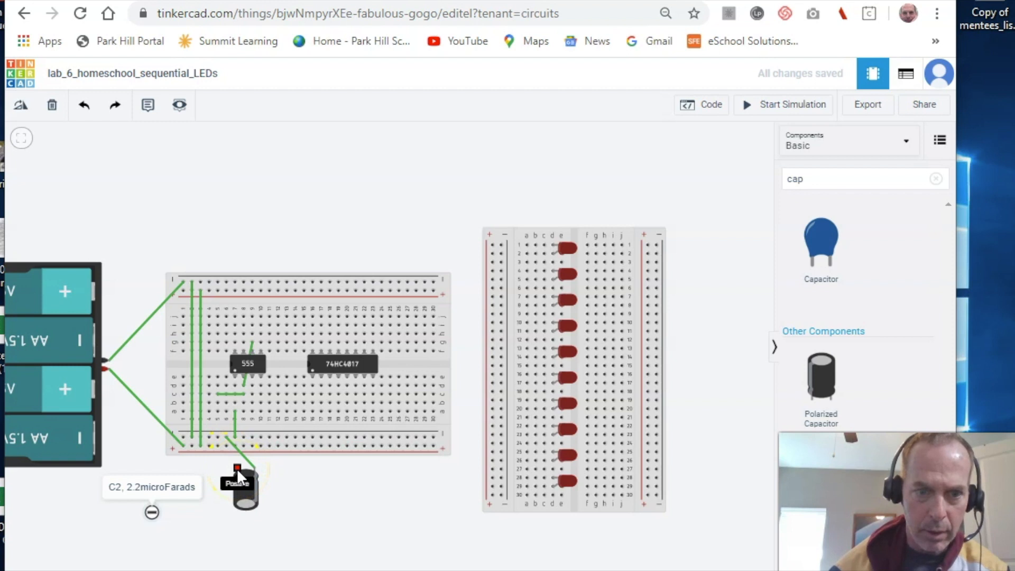
left_click(237, 466)
left_click(218, 404)
left_click(217, 402)
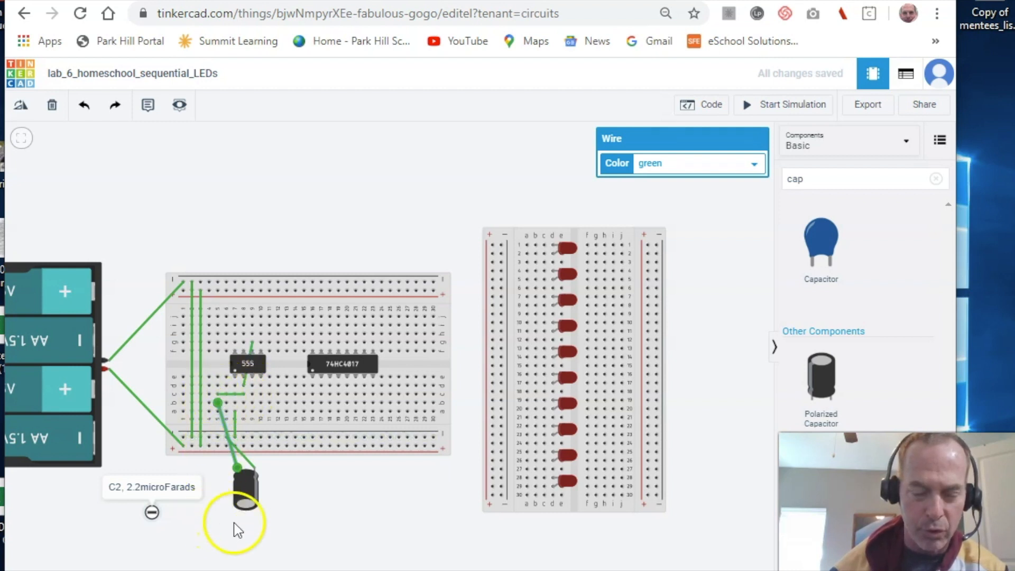
- Move the C2 note under the capacitor and place another polarized capacitor at the lower left
double_click(187, 490)
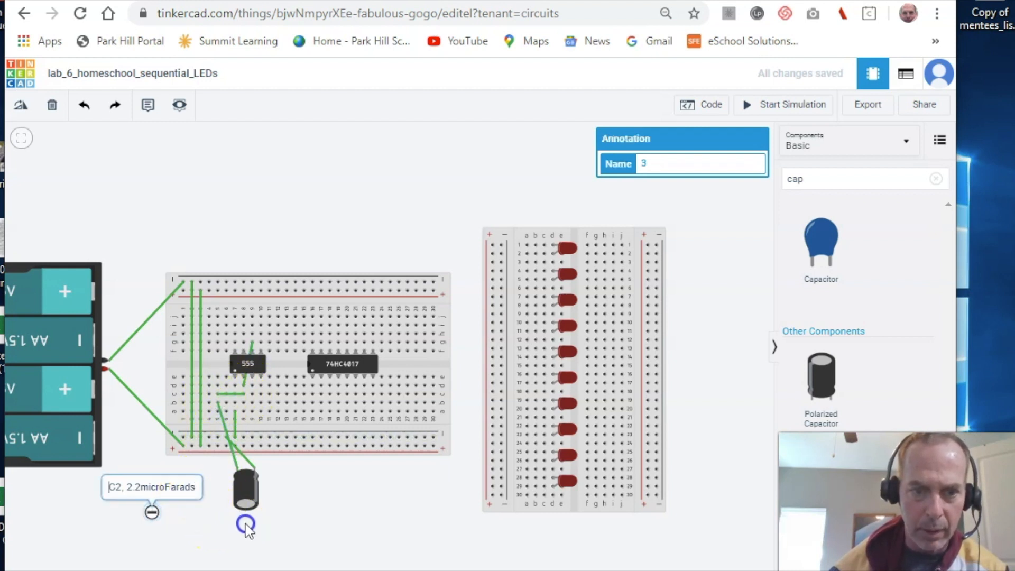
left_click_drag(152, 513, 304, 547)
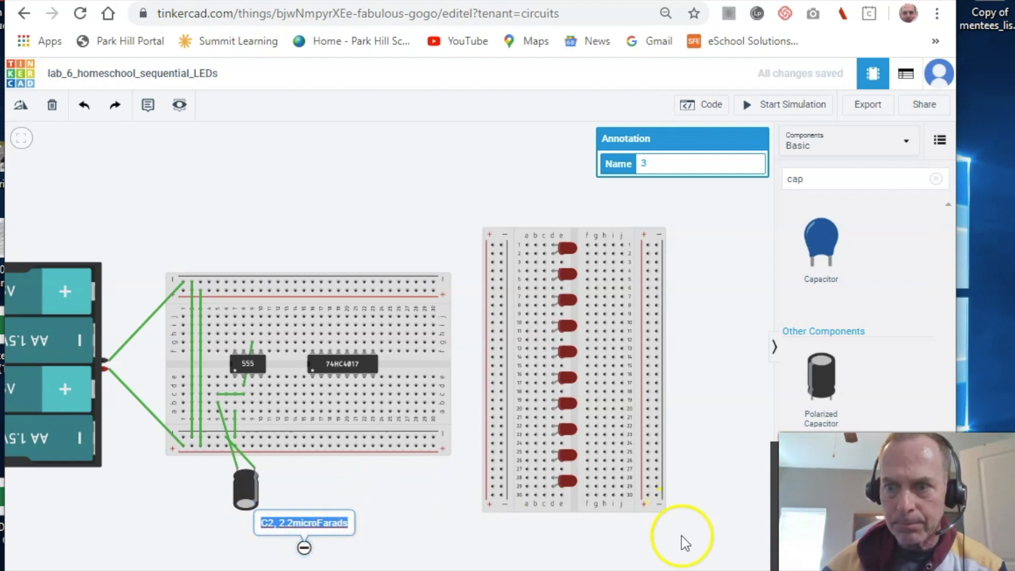
left_click_drag(822, 377, 718, 370)
left_click_drag(484, 423, 144, 525)
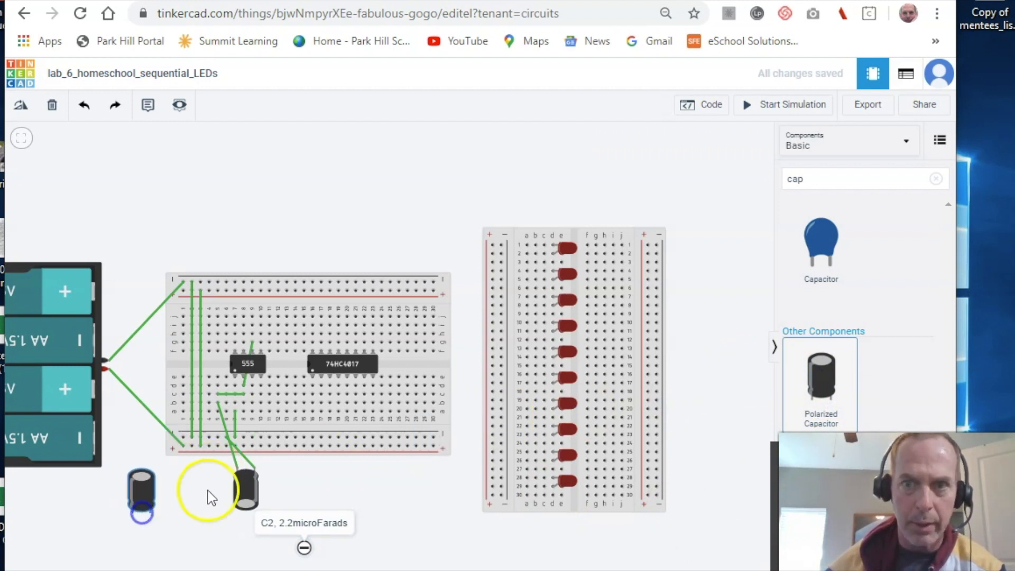
- Name the new capacitor C1, set it to 100 µF, and move it beside C2
left_click(661, 164)
key("BackSpace")
type("C1")
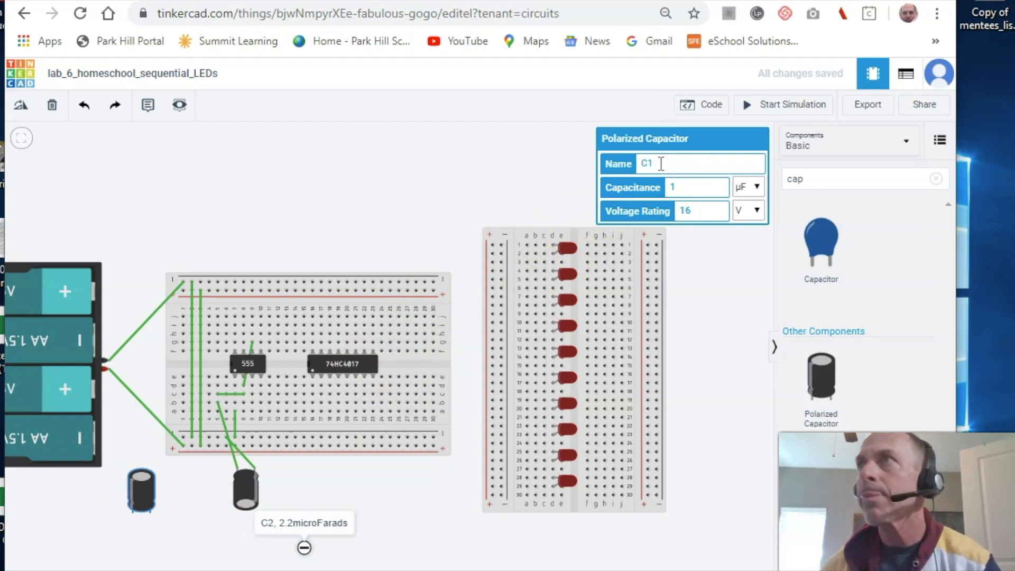
left_click(682, 188)
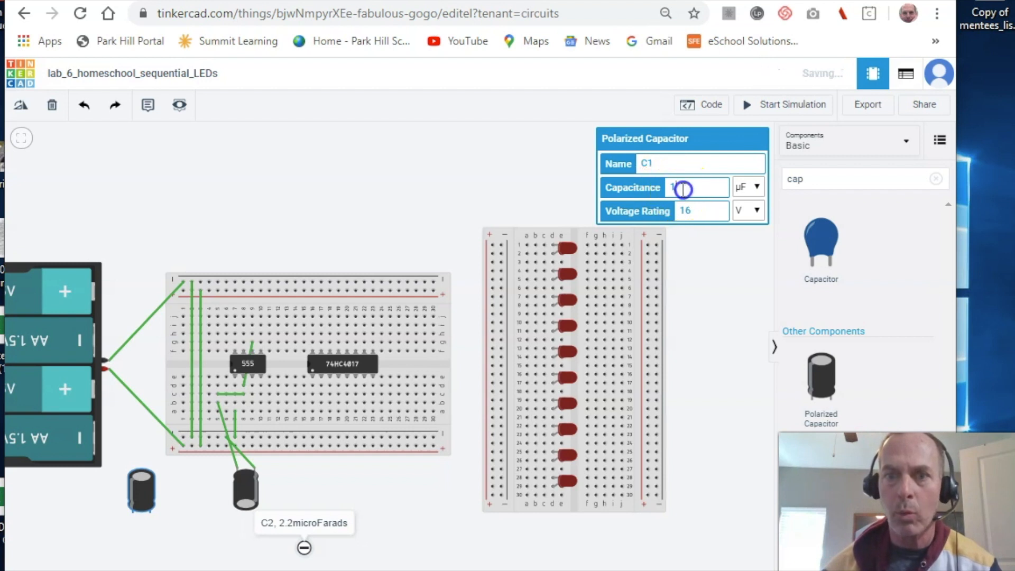
type("00")
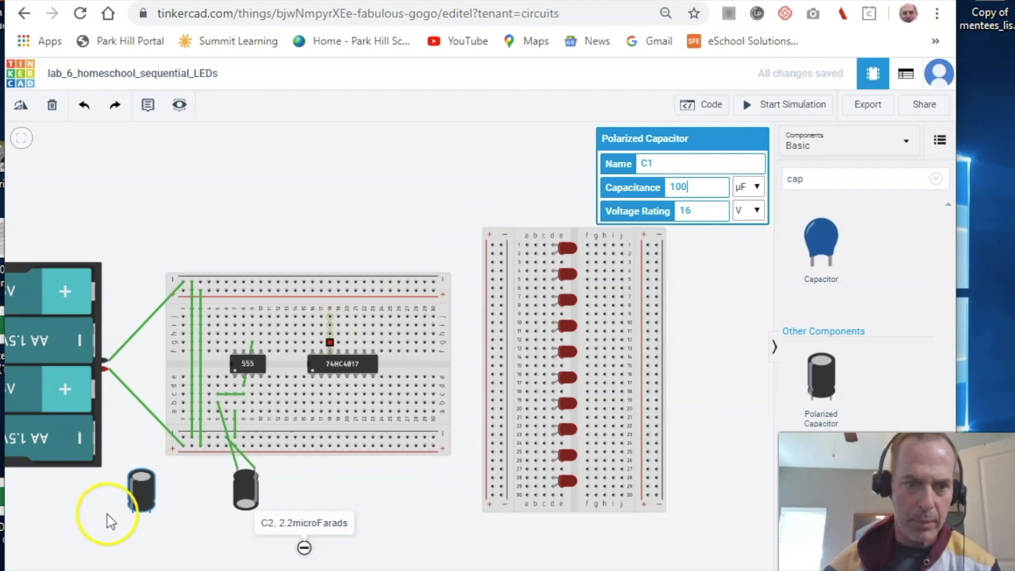
left_click(134, 492)
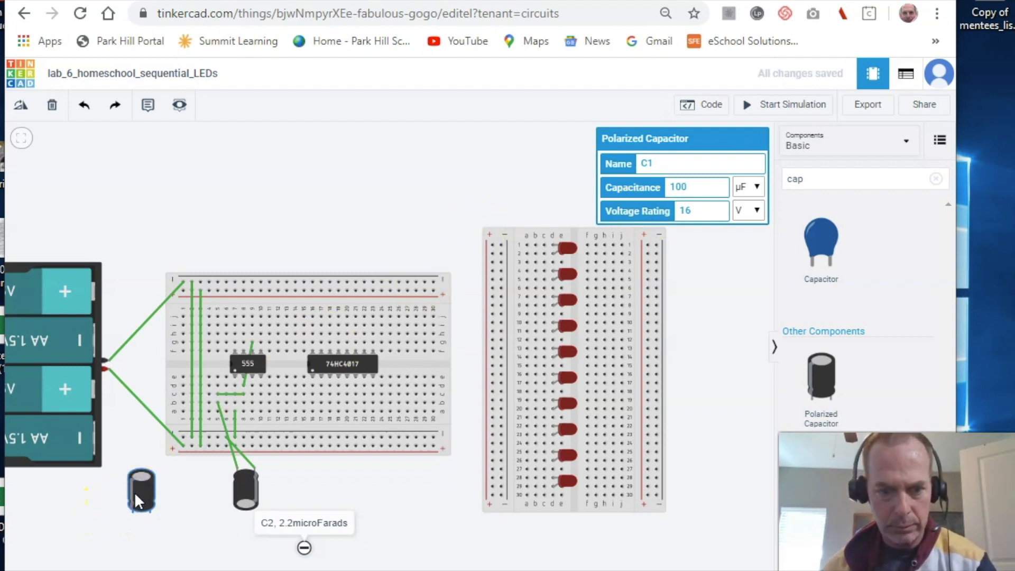
left_click_drag(134, 492, 195, 481)
- Add a note beside C1 reading 'C1, 100 microF'
left_click(148, 108)
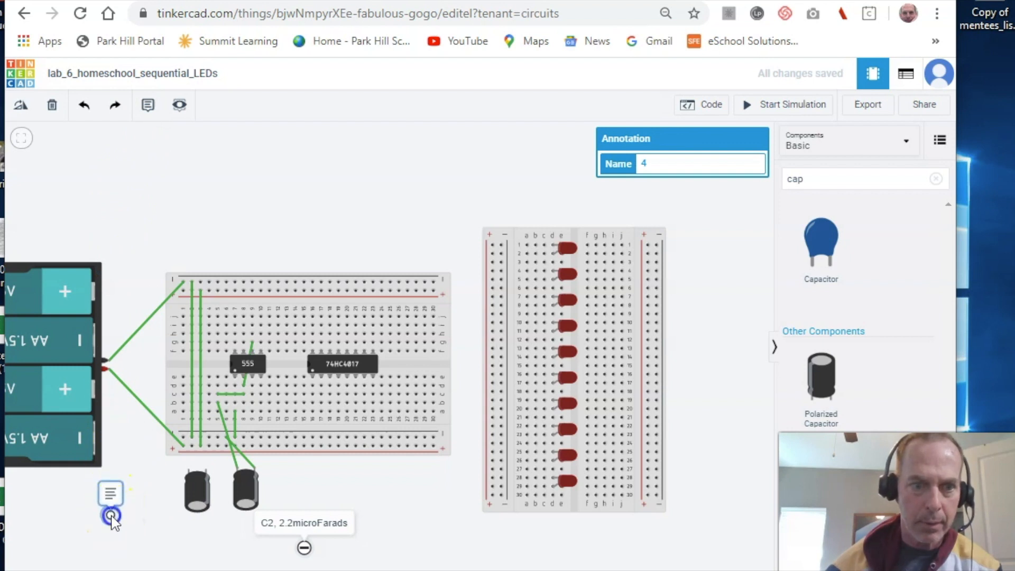
left_click(111, 517)
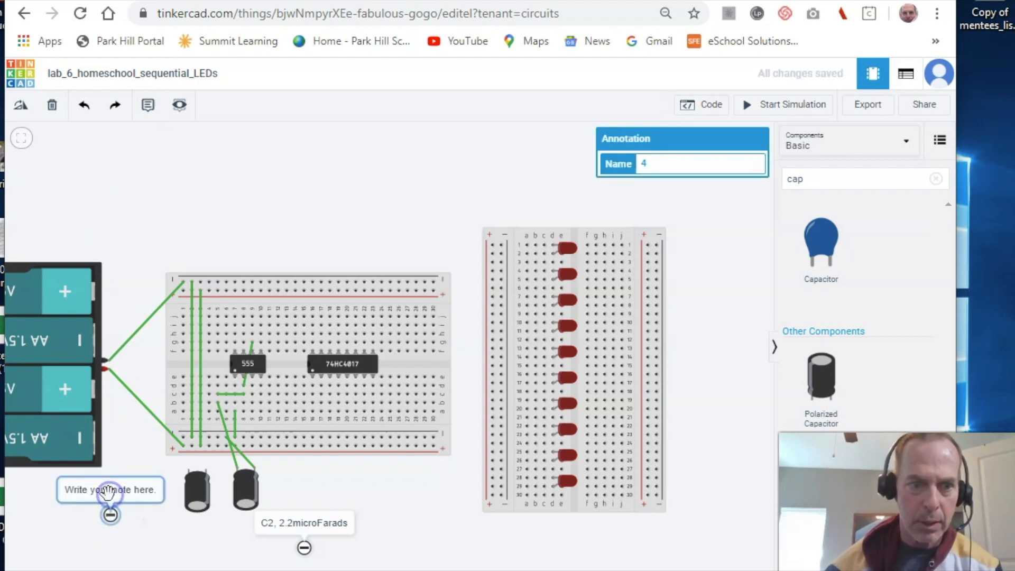
left_click(107, 491)
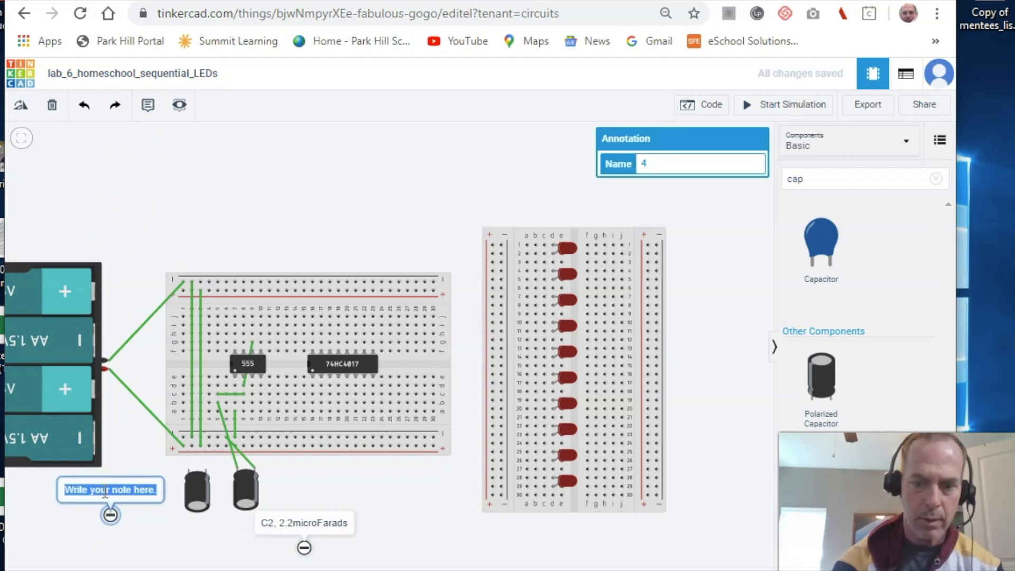
type("C1")
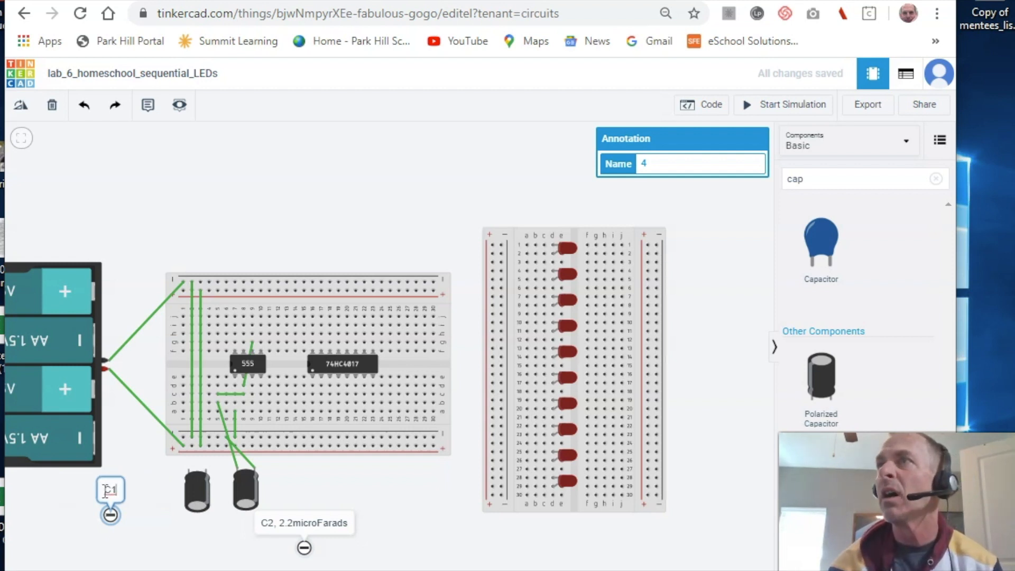
type(", 100 microF")
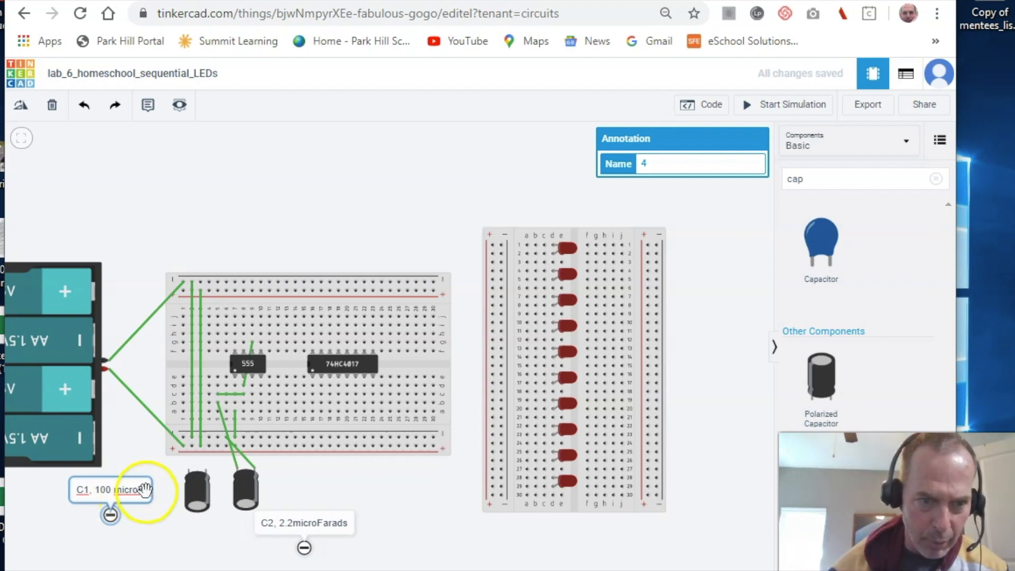
- Nudge the C1 note down-left and bring the Google Docs schematic up full screen
left_click(116, 521)
left_click_drag(148, 540, 144, 545)
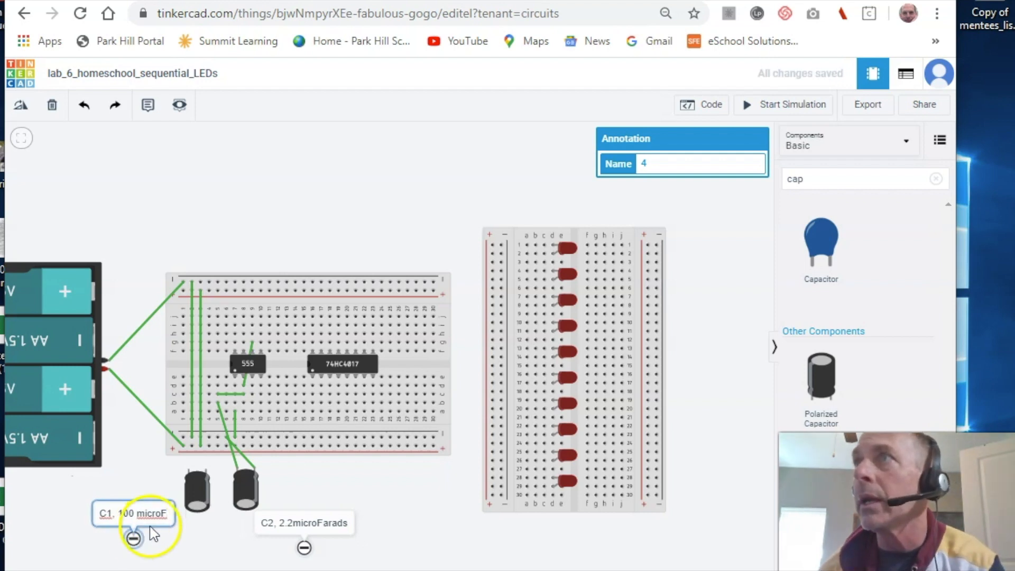
left_click_drag(1014, 71, 719, 1)
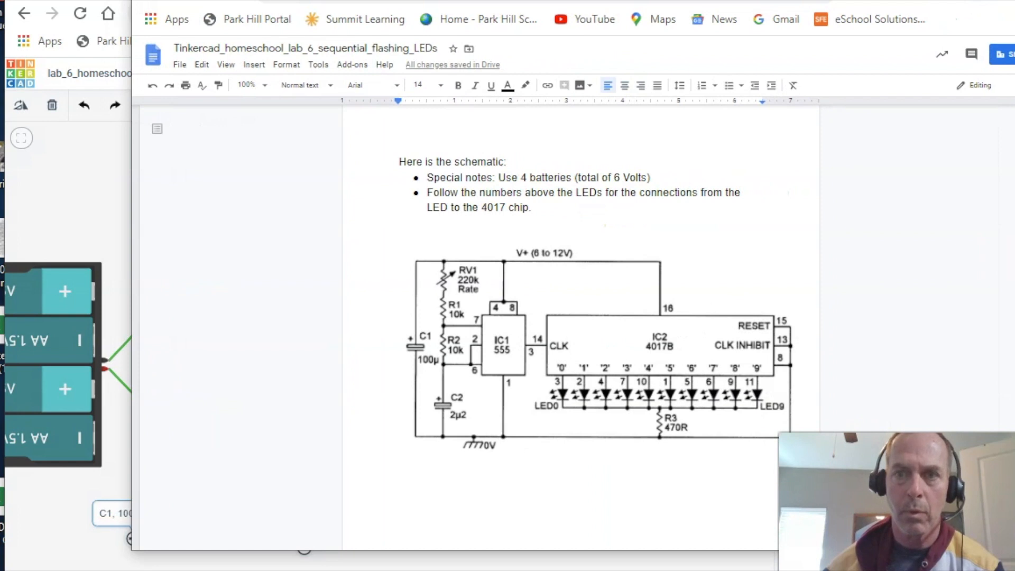
left_click_drag(603, 1, 589, 0)
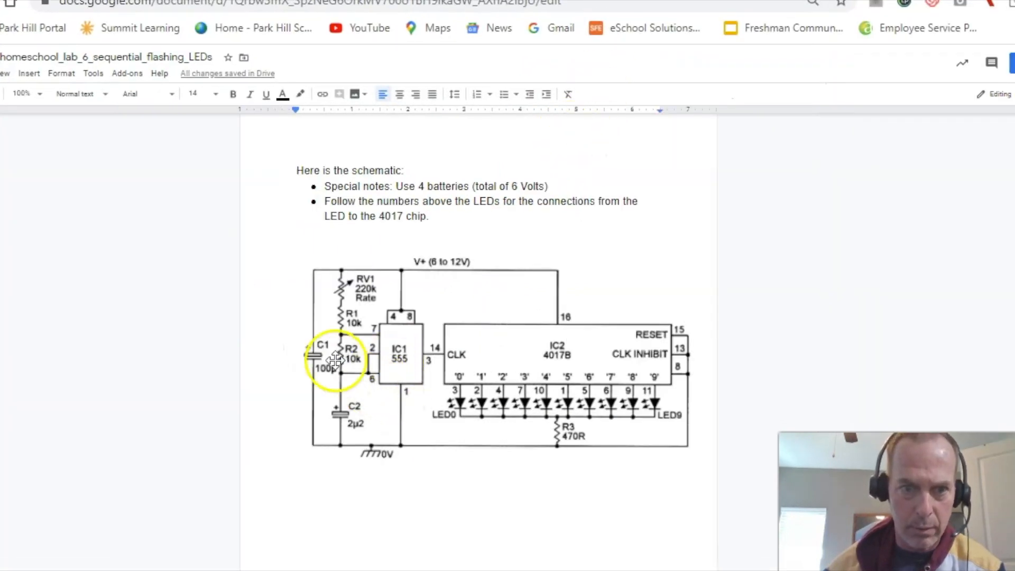
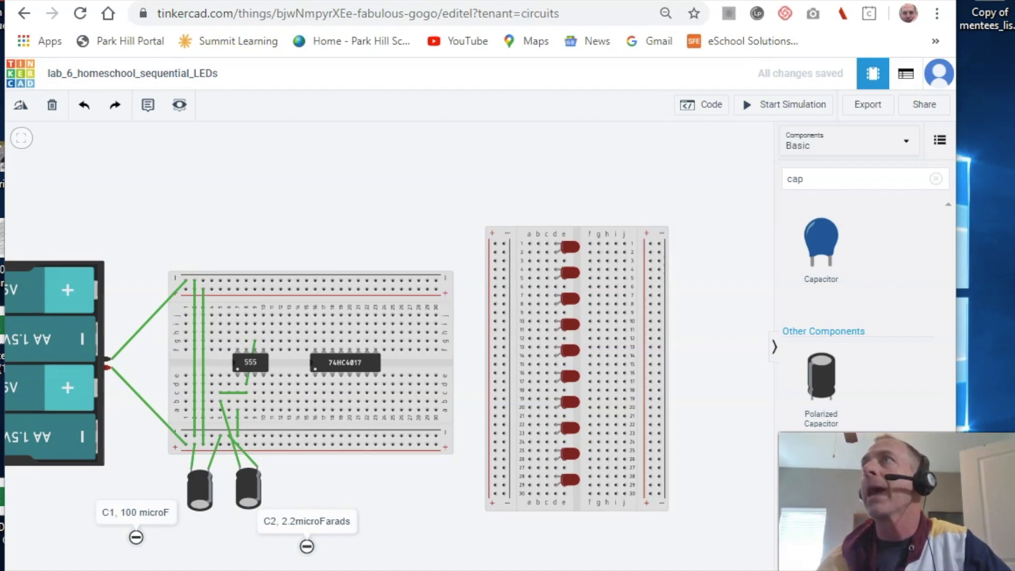
- Drag the Google Docs schematic window over the Tinkercad circuit
left_click_drag(1014, 53, 543, 9)
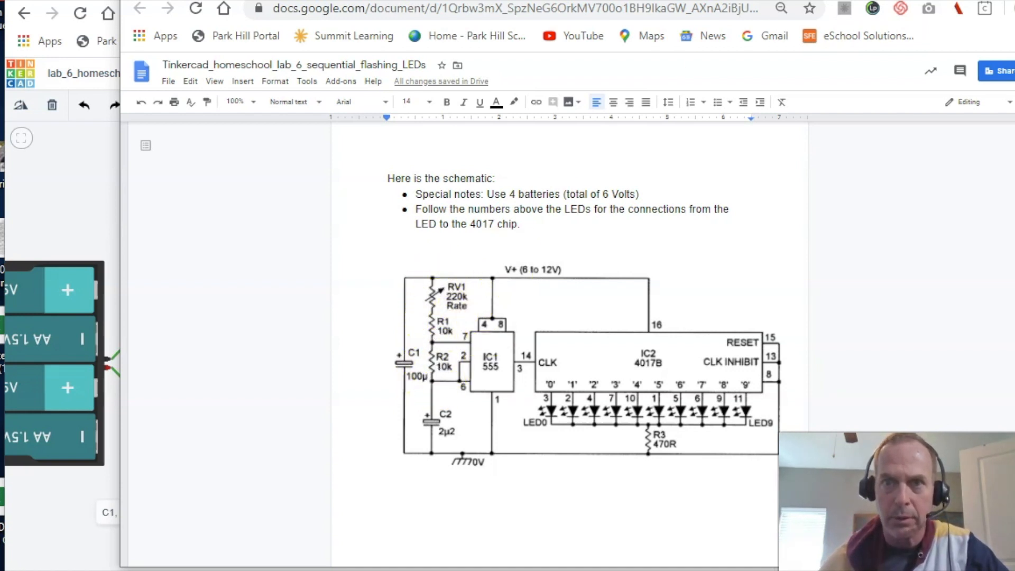
- Slide the Google Docs schematic off to the right to reveal the Tinkercad breadboard
left_click_drag(528, 1, 1014, 4)
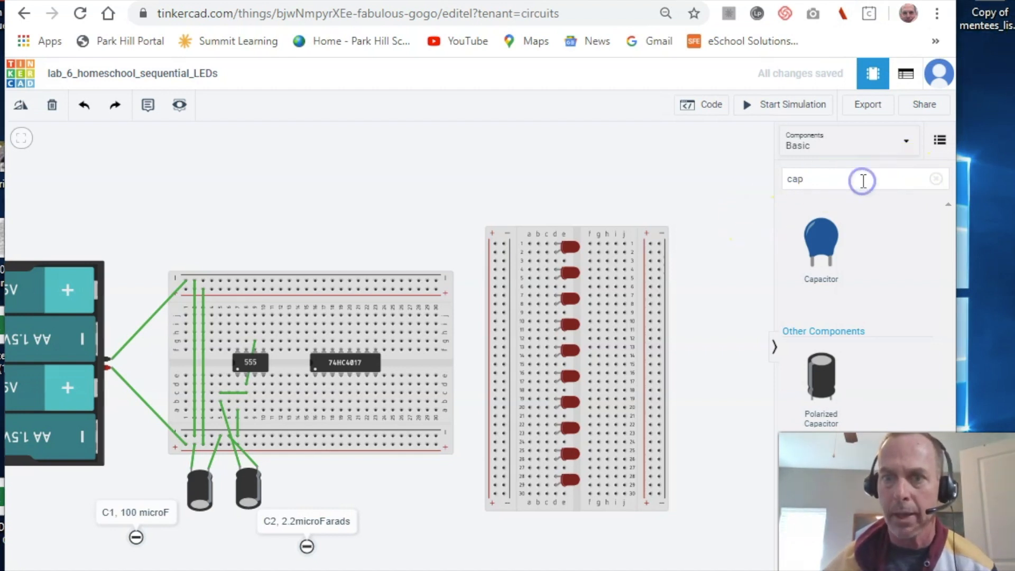
- Search 'res', place a resistor on the canvas, and name it R2 at 10 kΩ
left_click(809, 182)
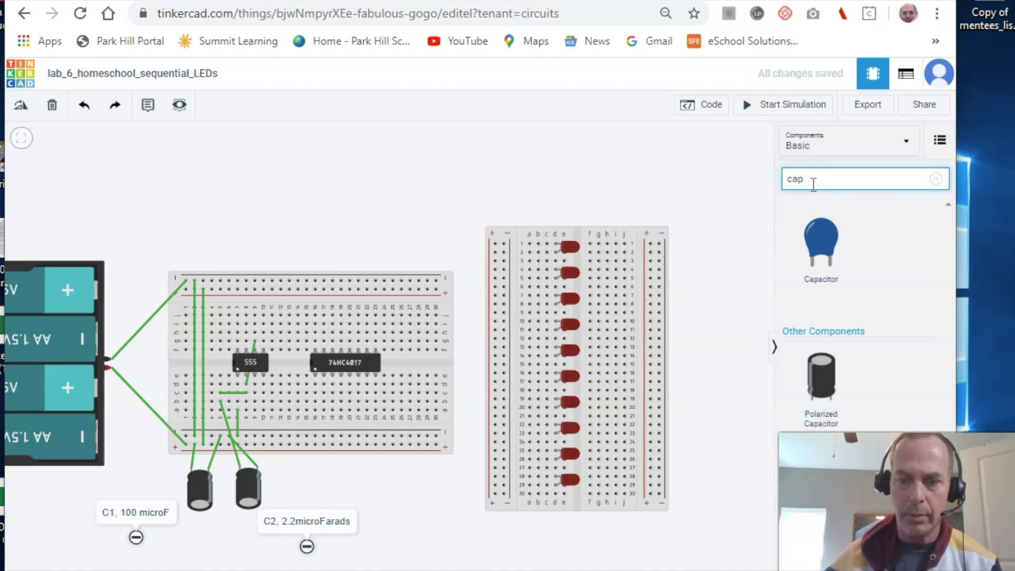
key("BackSpace")
key("BackSpace")
key("BackSpace")
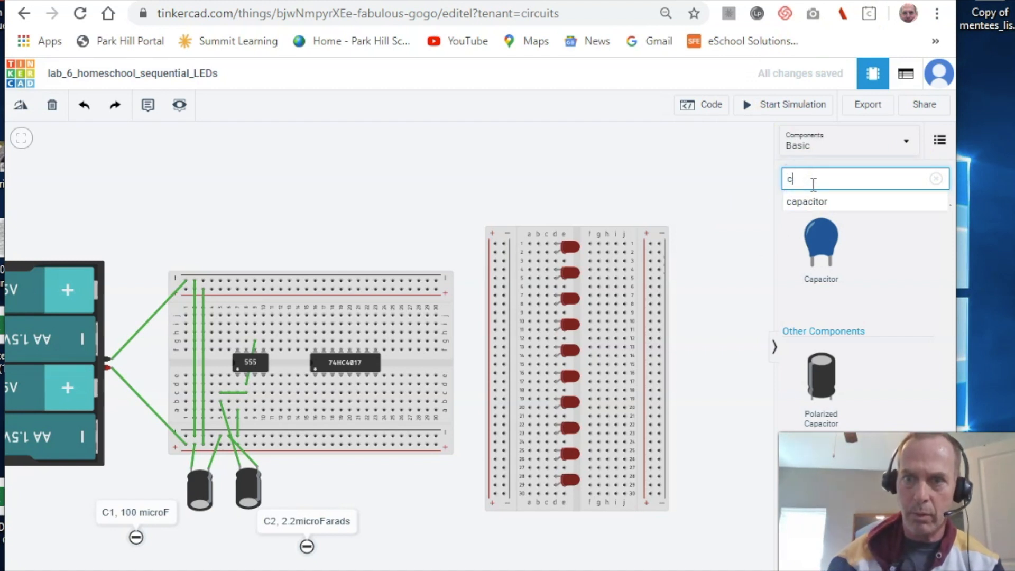
type("res")
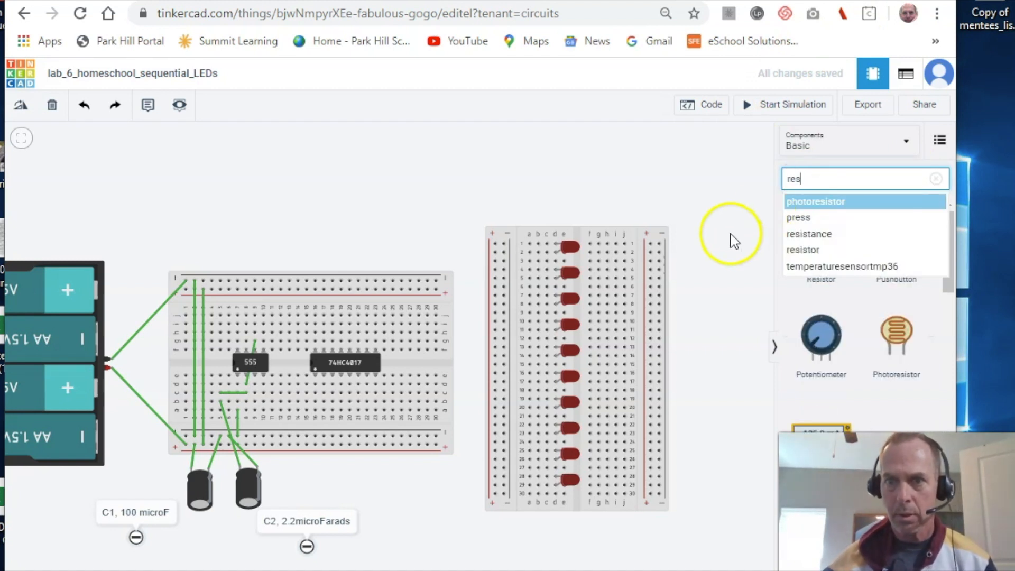
left_click(732, 233)
left_click_drag(822, 248, 378, 214)
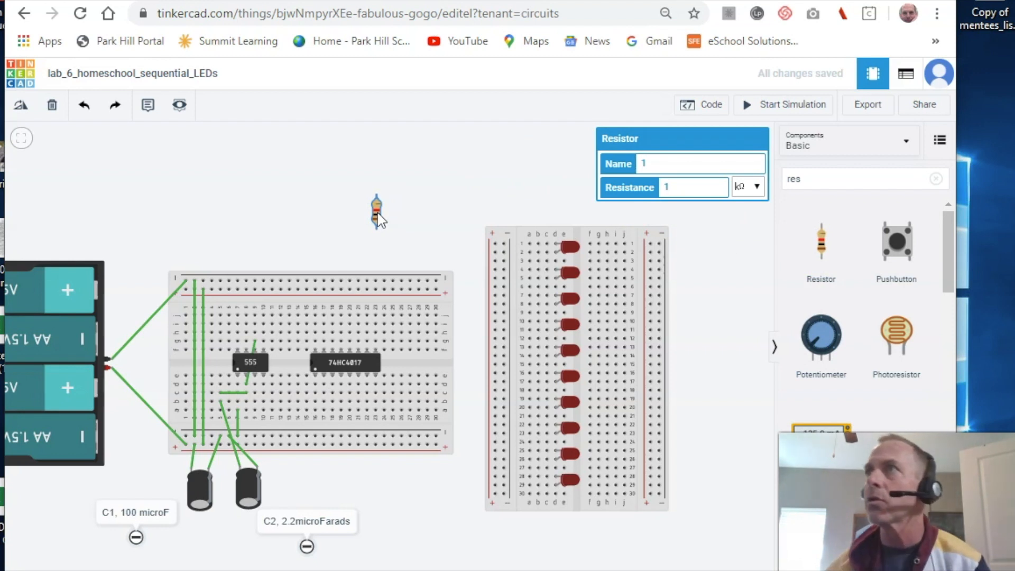
double_click(649, 163)
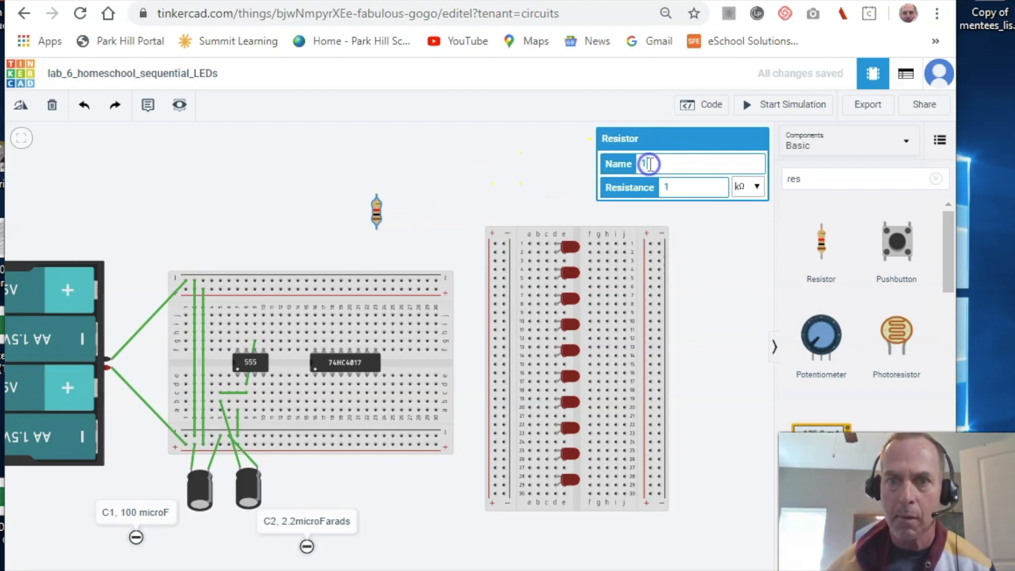
key("BackSpace")
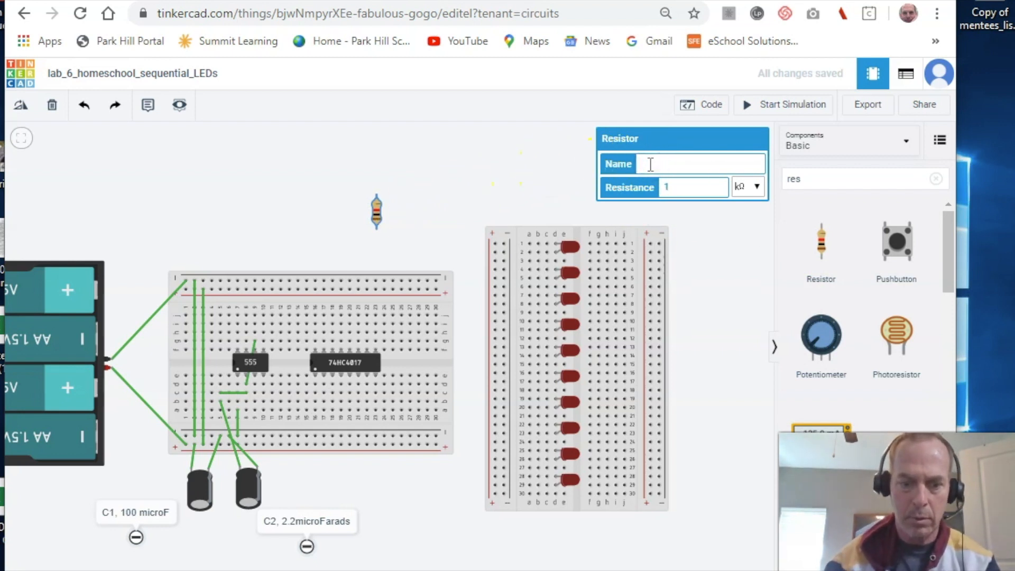
type("R2")
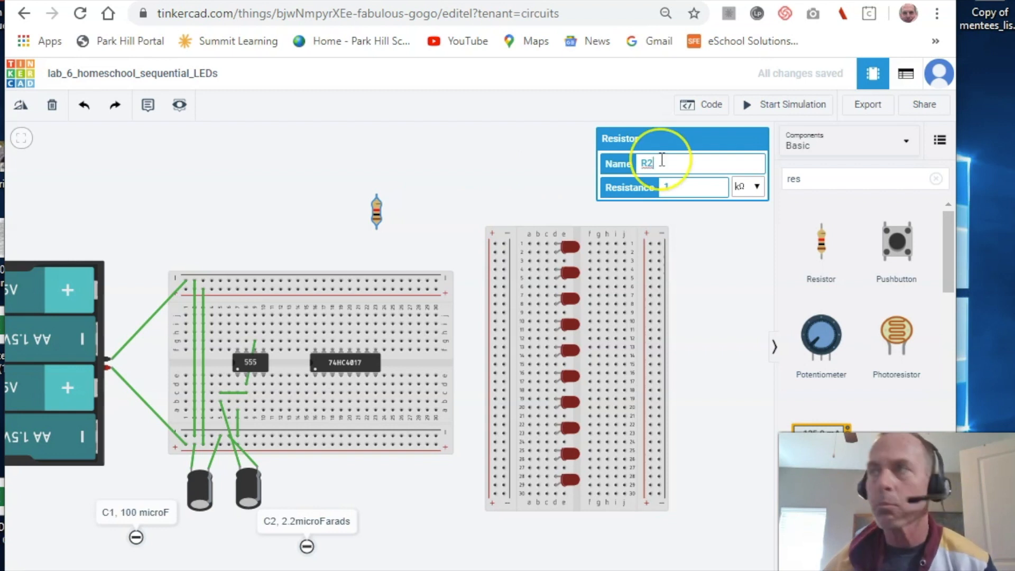
left_click(681, 188)
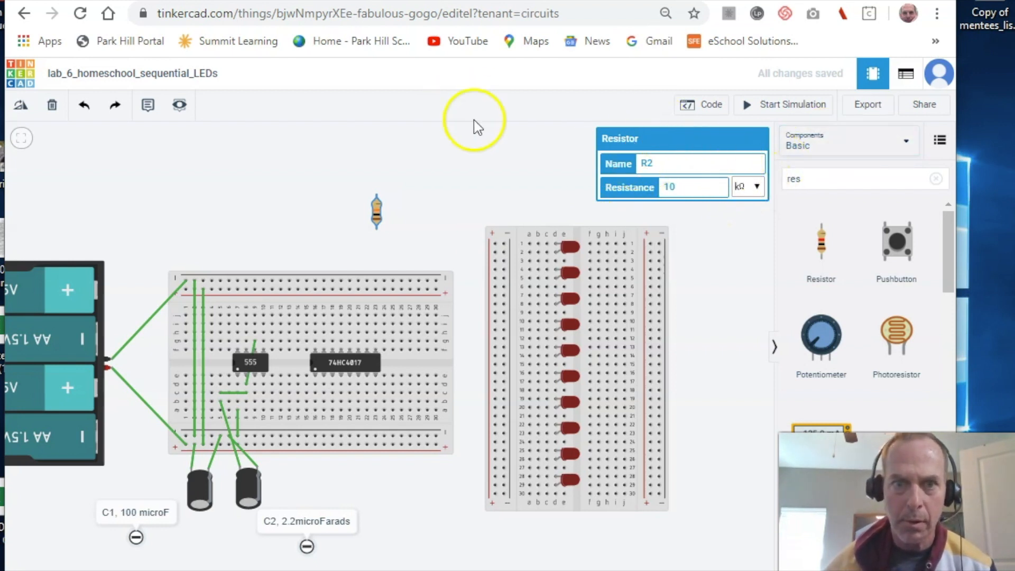
left_click(505, 164)
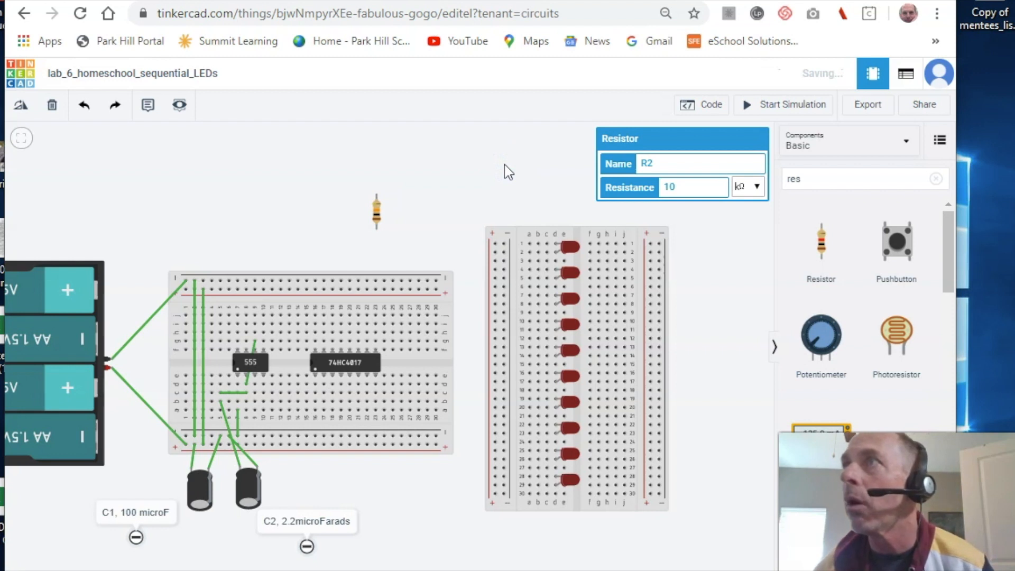
- Place a note above the battery pack reading 'R2, 10kOhms'
left_click(149, 108)
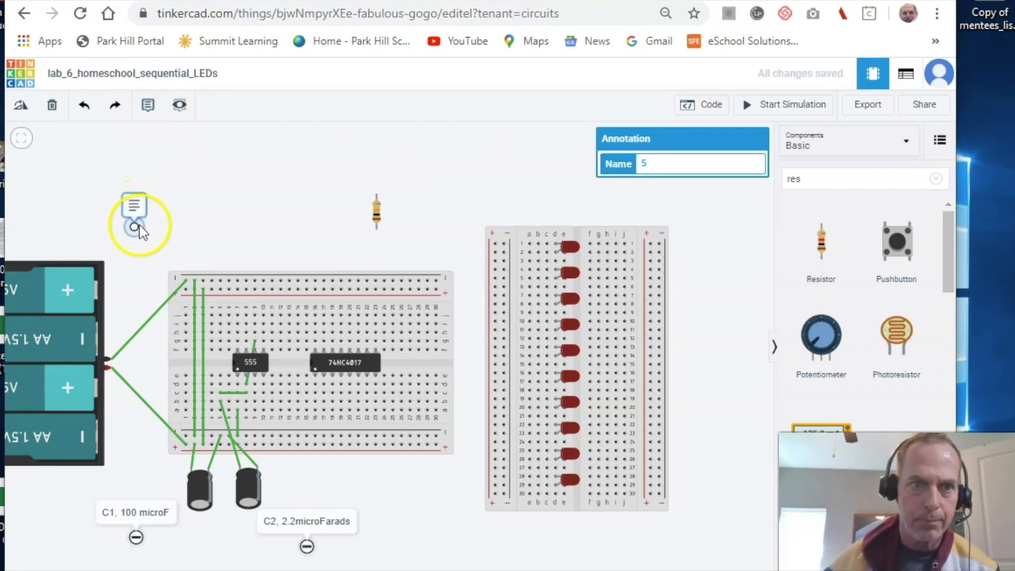
left_click(139, 224)
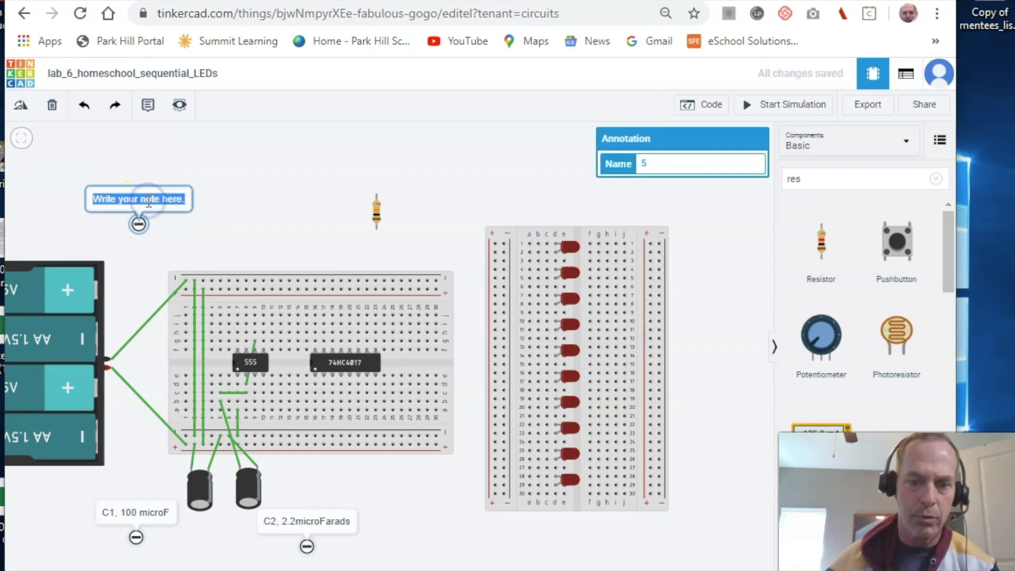
type("R1")
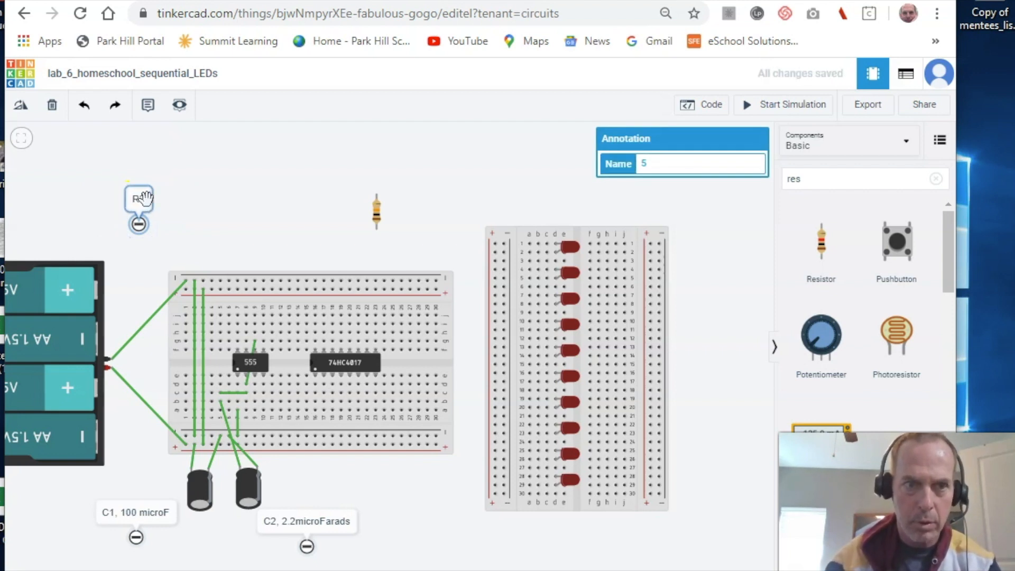
type(", 10")
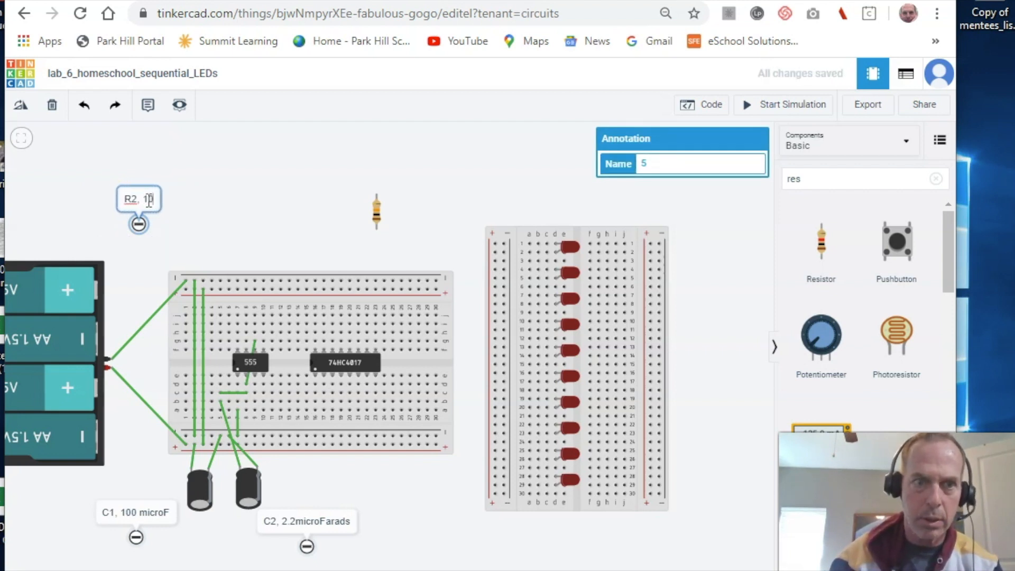
type("KO")
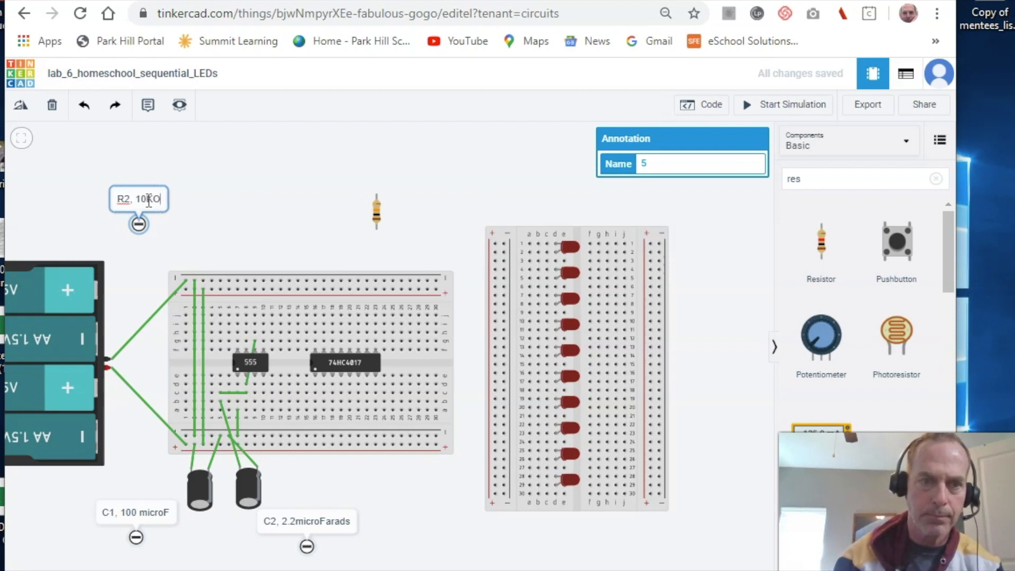
key("BackSpace")
key("BackSpace")
type("k")
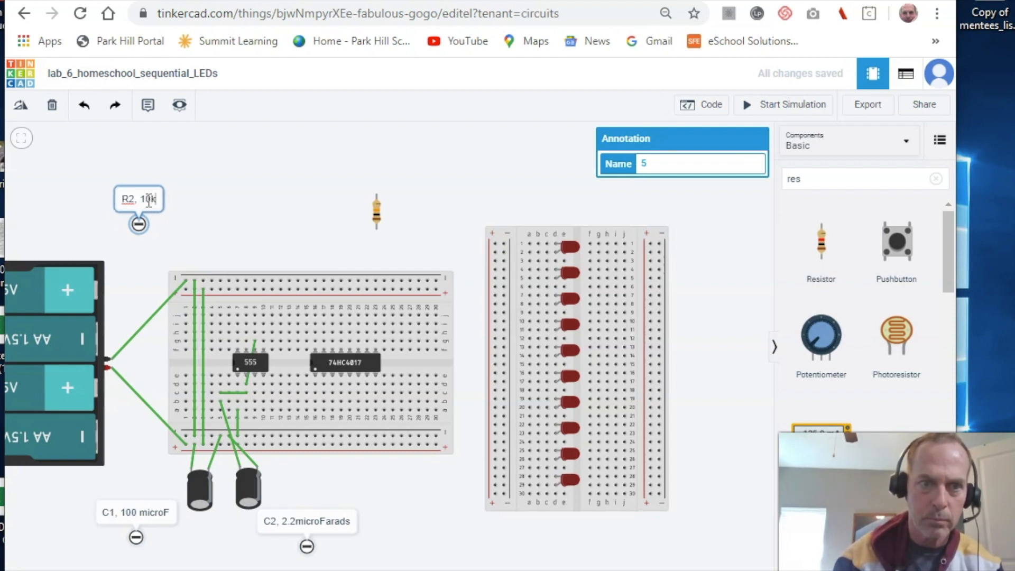
type("Ohms")
left_click(158, 191)
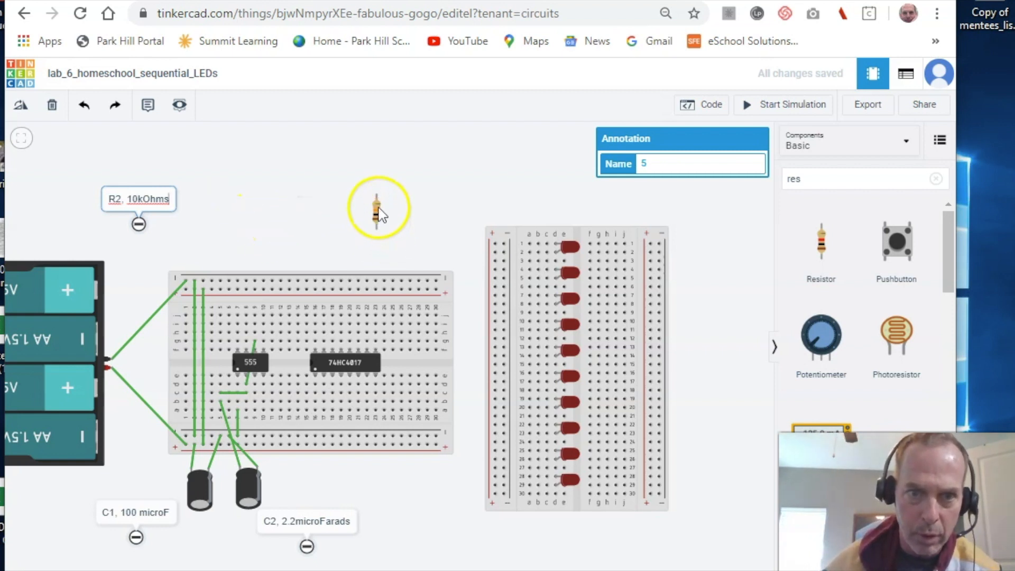
- Plug R2 into the breadboard beside the 555 and wire it to the chip
mouse_move(379, 221)
left_mouse_down()
mouse_move(318, 226)
mouse_move(315, 251)
mouse_move(273, 289)
left_mouse_up()
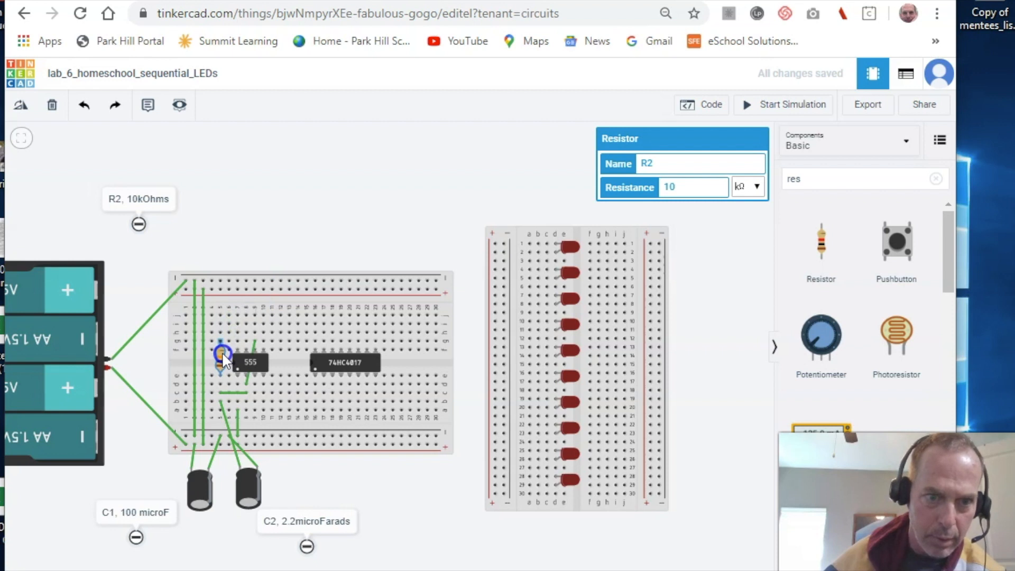
left_click_drag(222, 359, 223, 371)
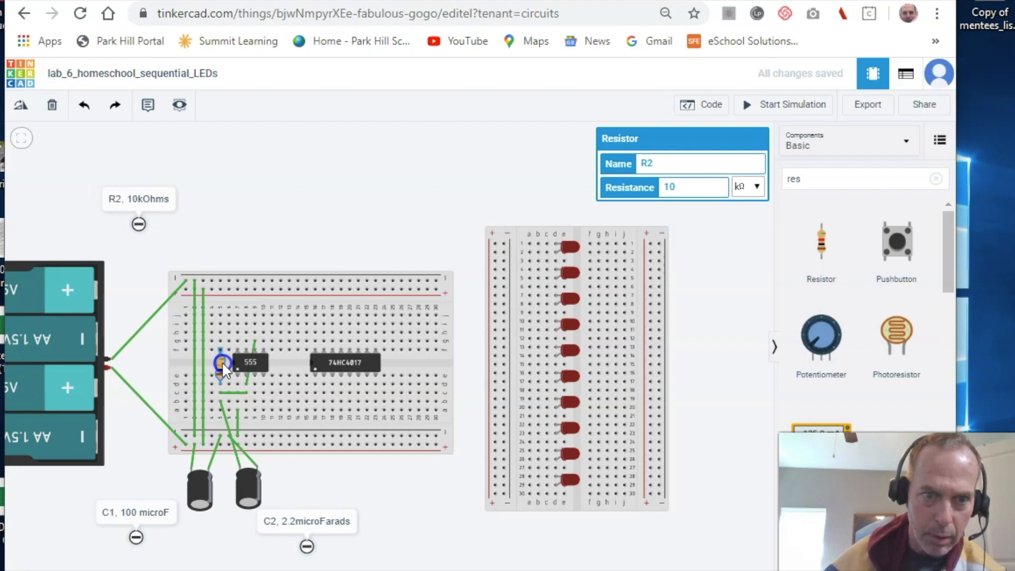
left_click_drag(223, 365, 223, 360)
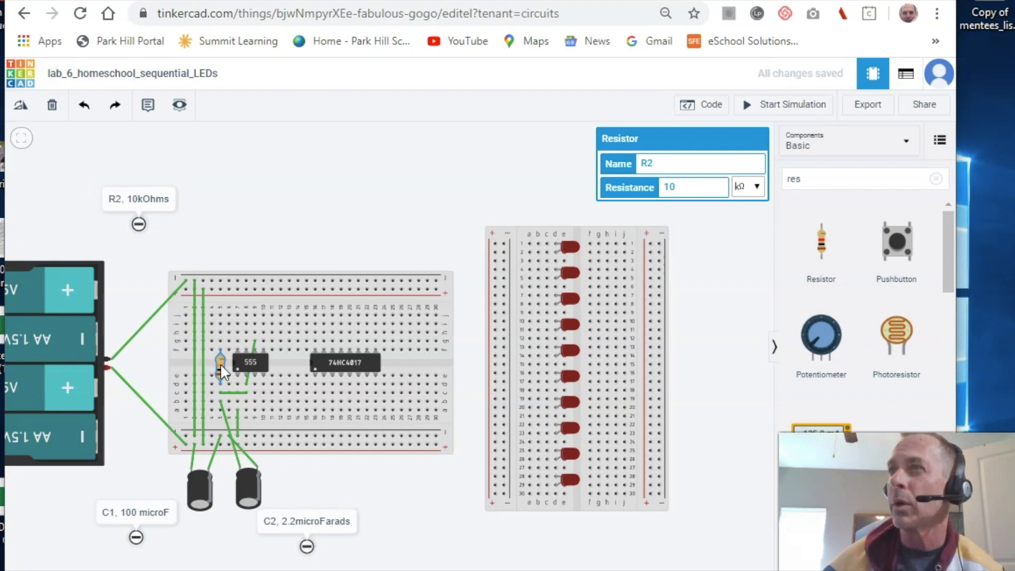
left_click(246, 349)
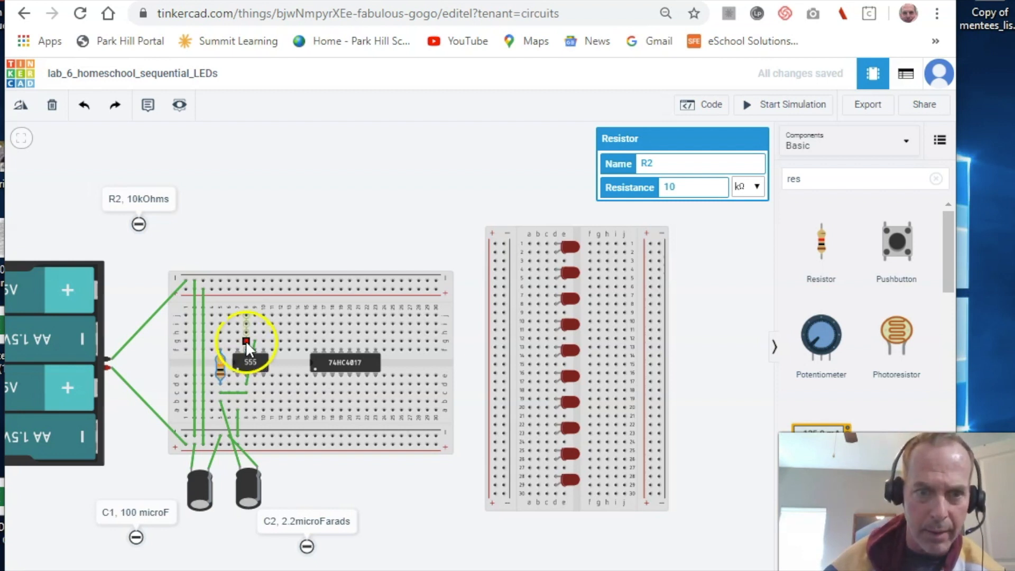
left_click_drag(247, 341, 220, 341)
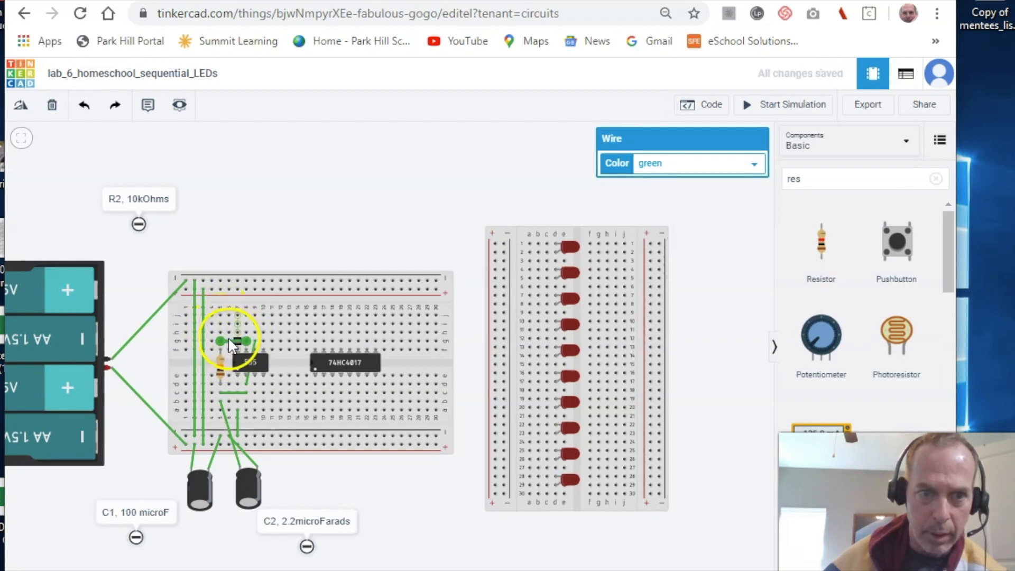
- Move the 'R2, 10kOhms' note down beside the resistor and select R2
mouse_move(160, 192)
left_mouse_down()
mouse_move(183, 312)
mouse_move(179, 347)
mouse_move(152, 264)
mouse_move(169, 222)
mouse_move(146, 288)
mouse_move(151, 364)
left_mouse_up()
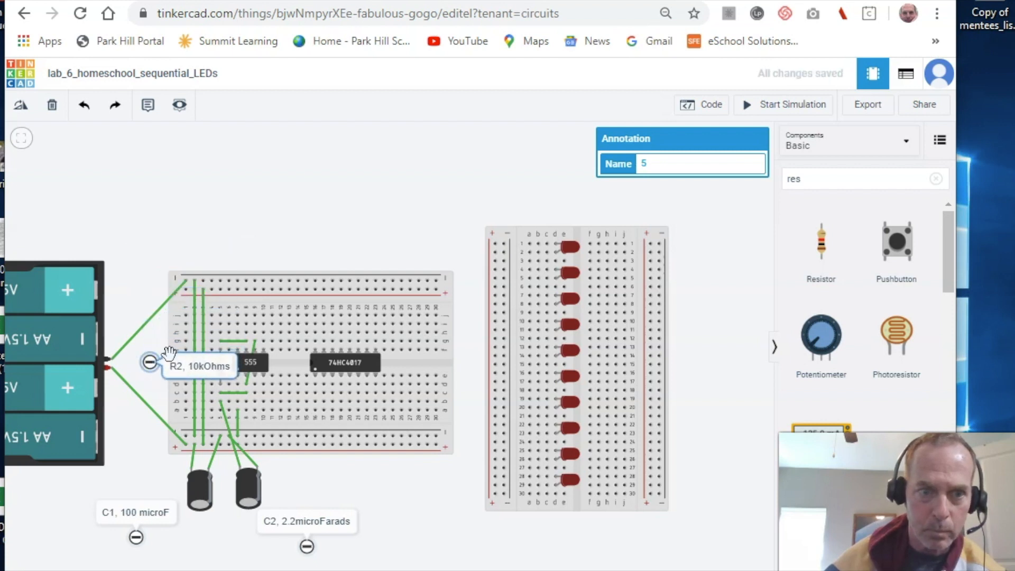
mouse_move(137, 328)
left_mouse_down()
mouse_move(128, 324)
mouse_move(100, 349)
left_mouse_up()
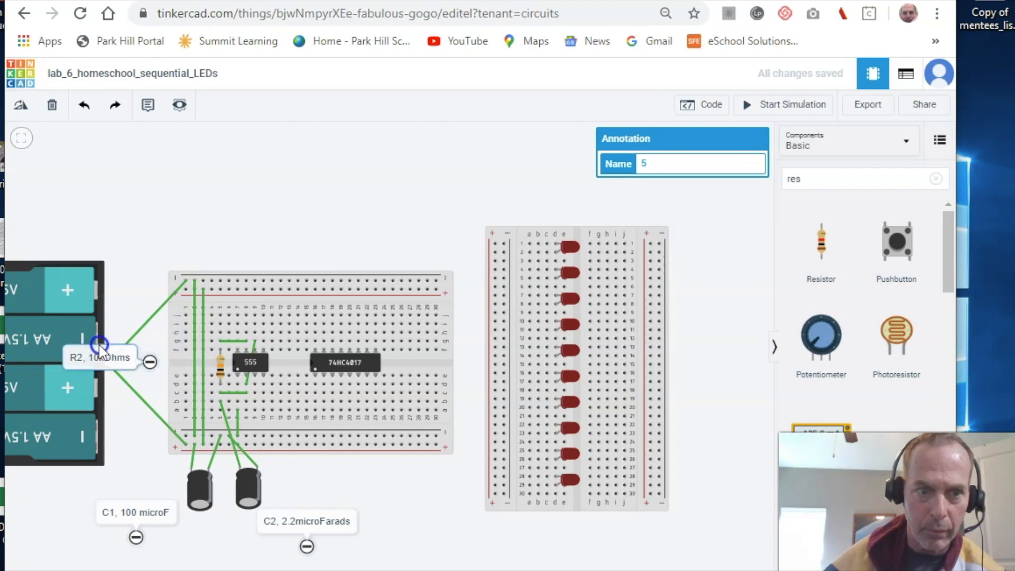
left_click_drag(150, 363, 174, 366)
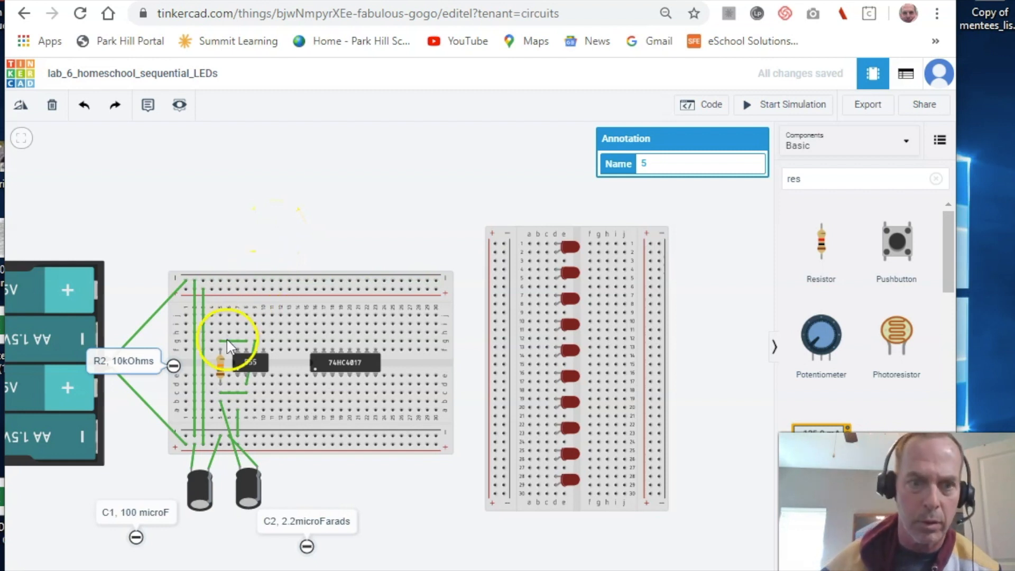
left_click(221, 361)
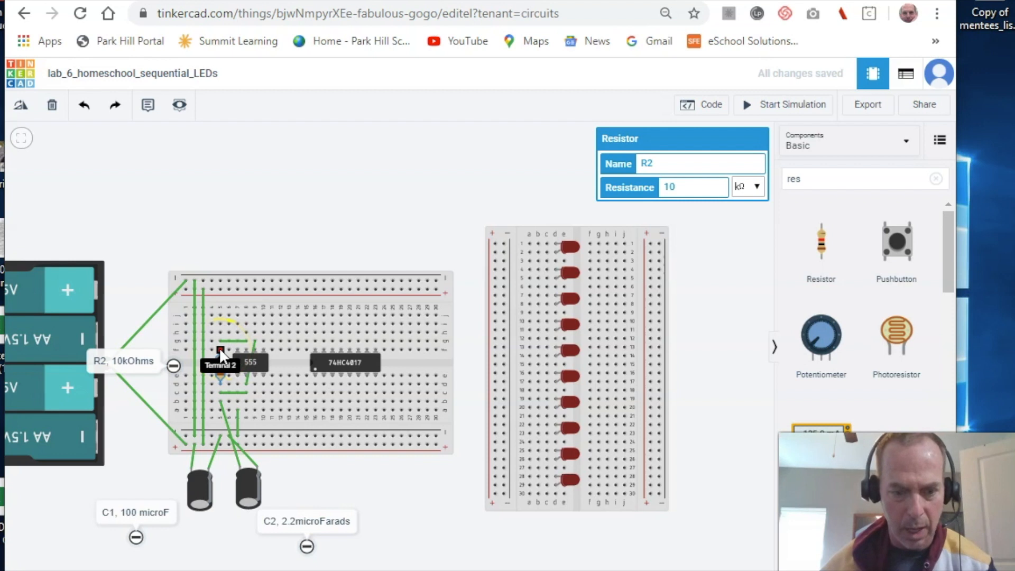
- Paste a copy of R2 above the breadboard, rotate it, and make it R1 at 10 kΩ
key("ctrl+v")
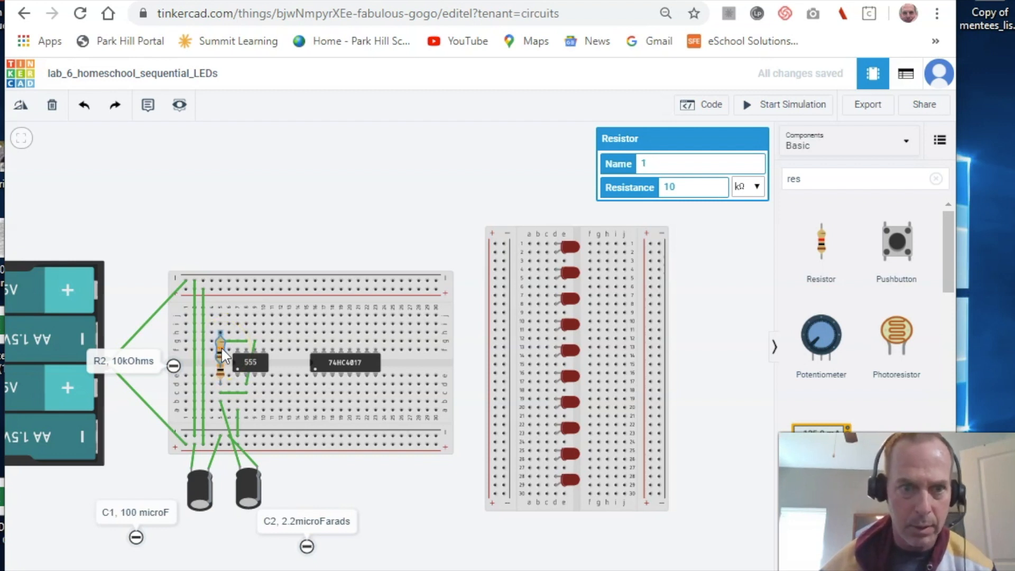
left_click(218, 334)
left_click_drag(219, 342, 221, 329)
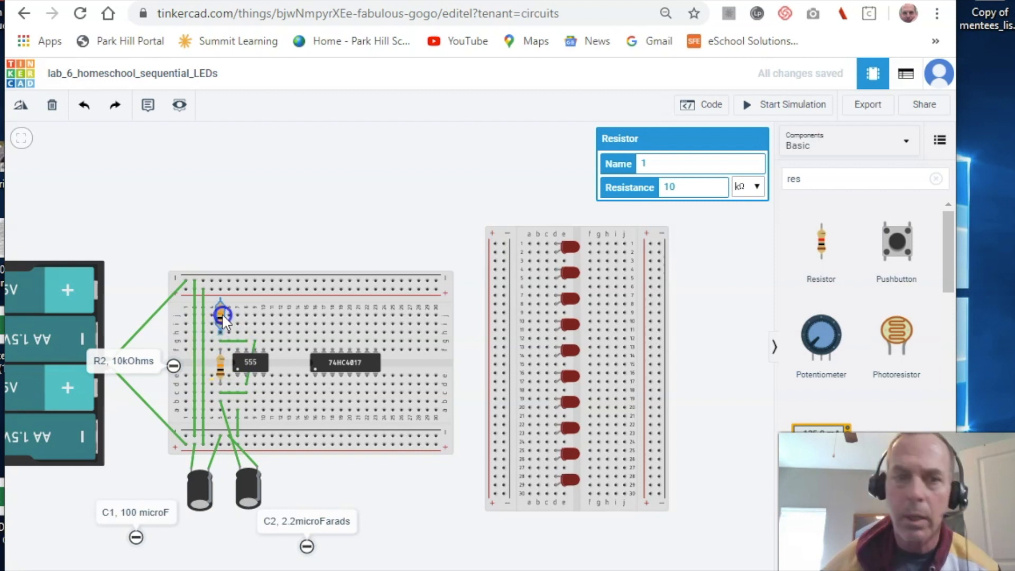
left_click_drag(222, 318, 229, 246)
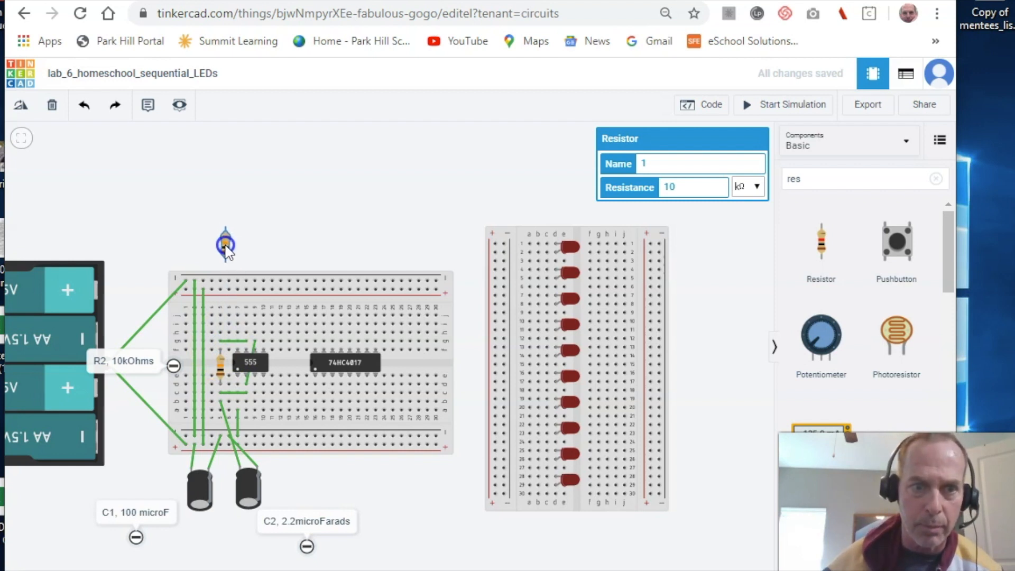
key("r")
key("r")
key("r")
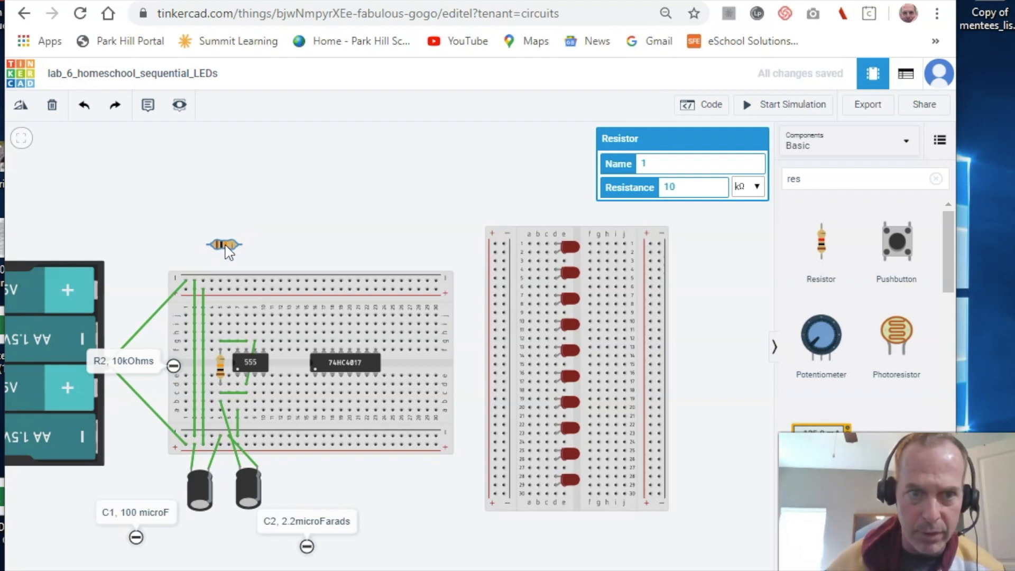
left_click(643, 162)
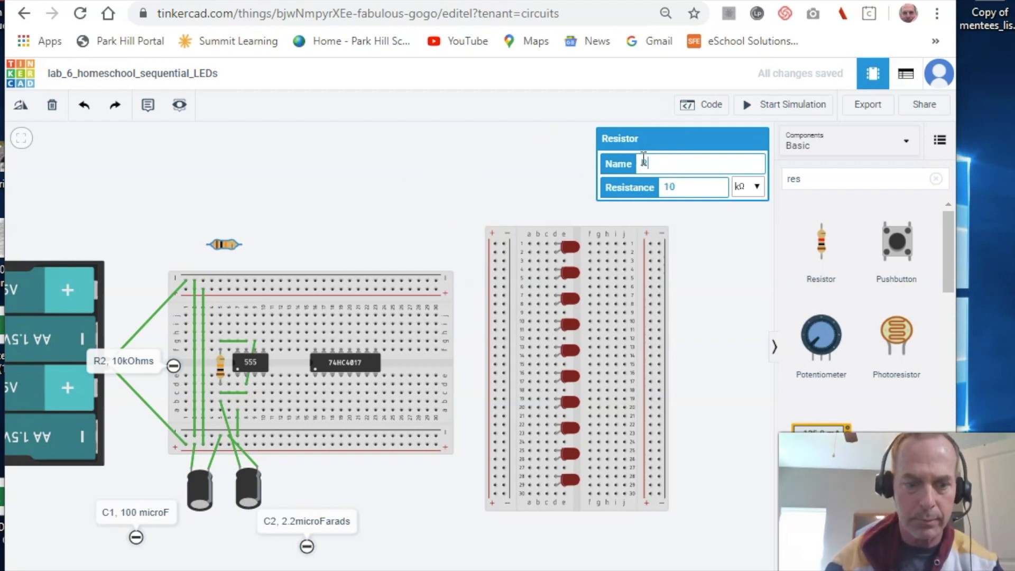
left_click(671, 191)
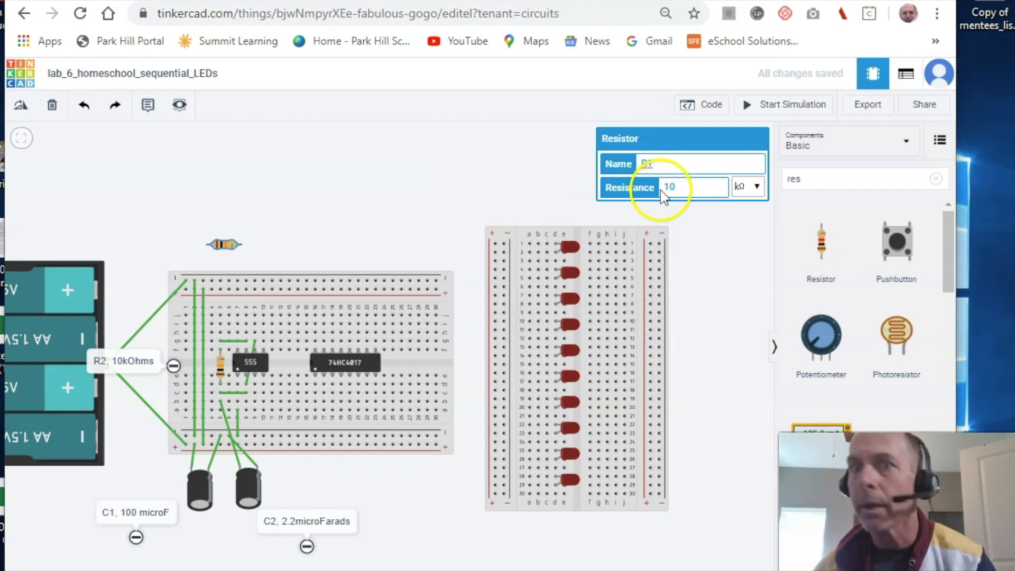
- Drop a blank note to the left of the new R1 resistor
left_click_drag(150, 105, 146, 196)
left_click(141, 208)
left_click_drag(148, 105, 150, 214)
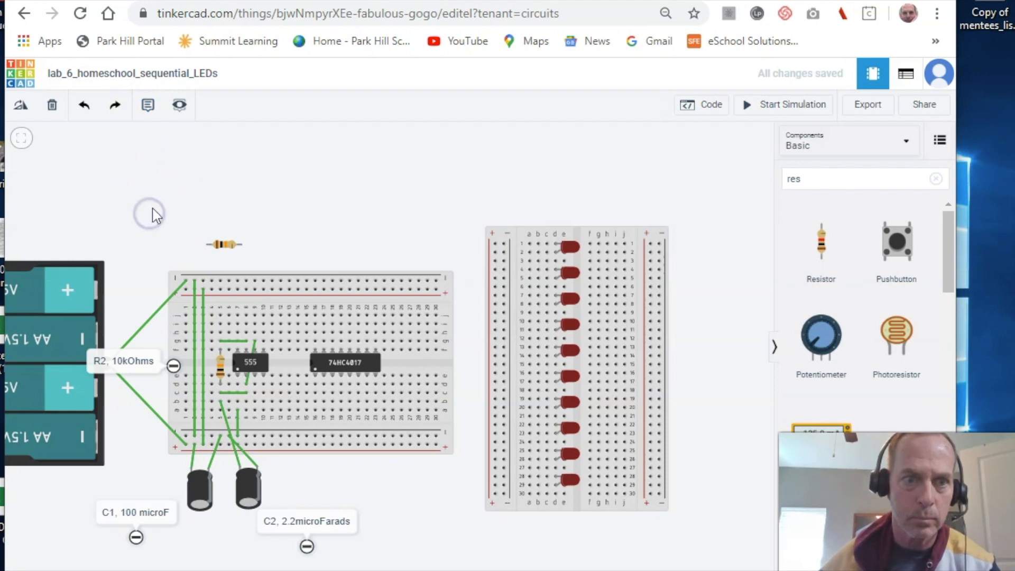
left_click(149, 106)
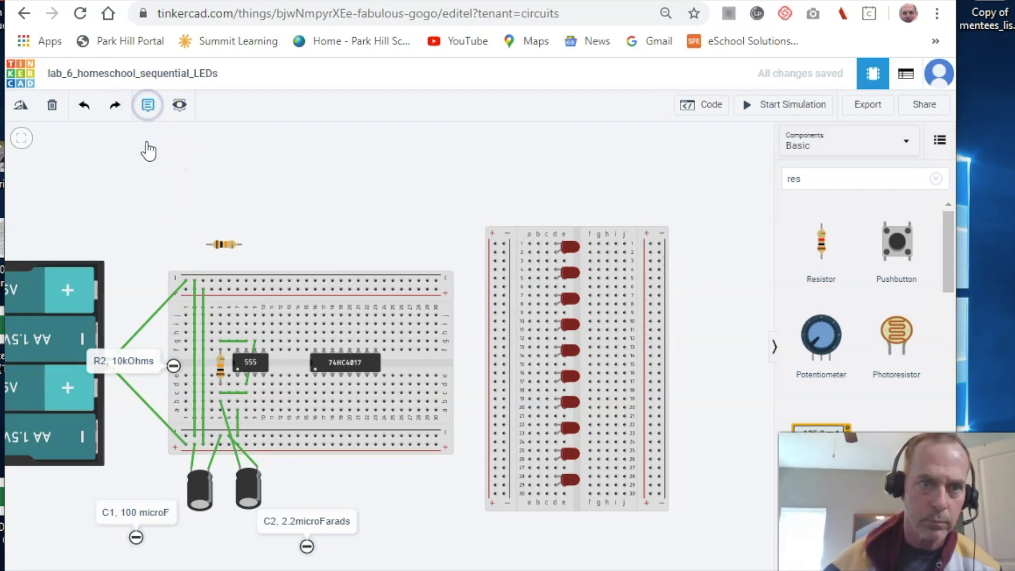
left_click_drag(154, 117, 145, 206)
- Change the new note's text to 'R1, 10kOhms'
left_click(145, 202)
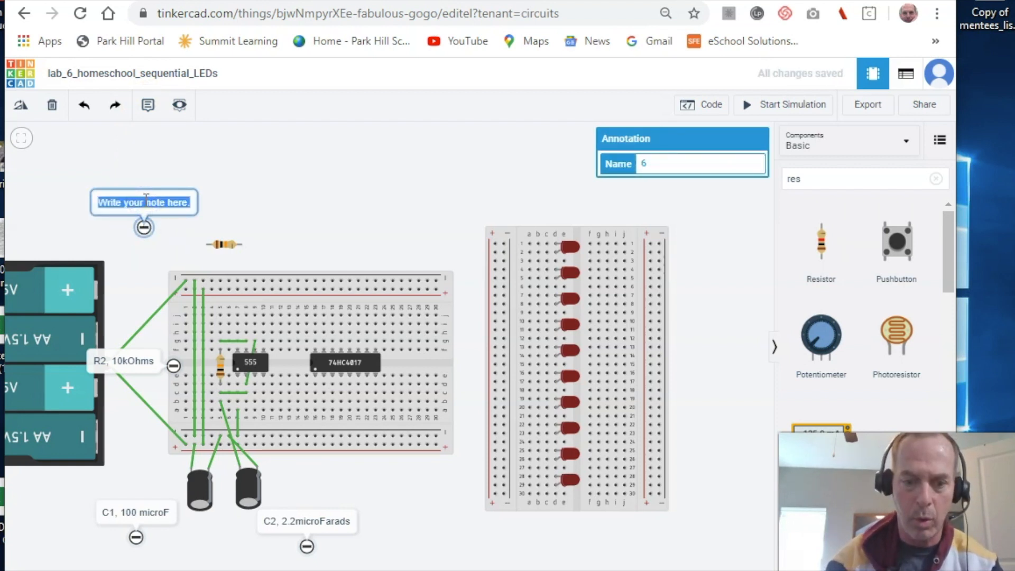
type("R1, 10")
type("kOhms")
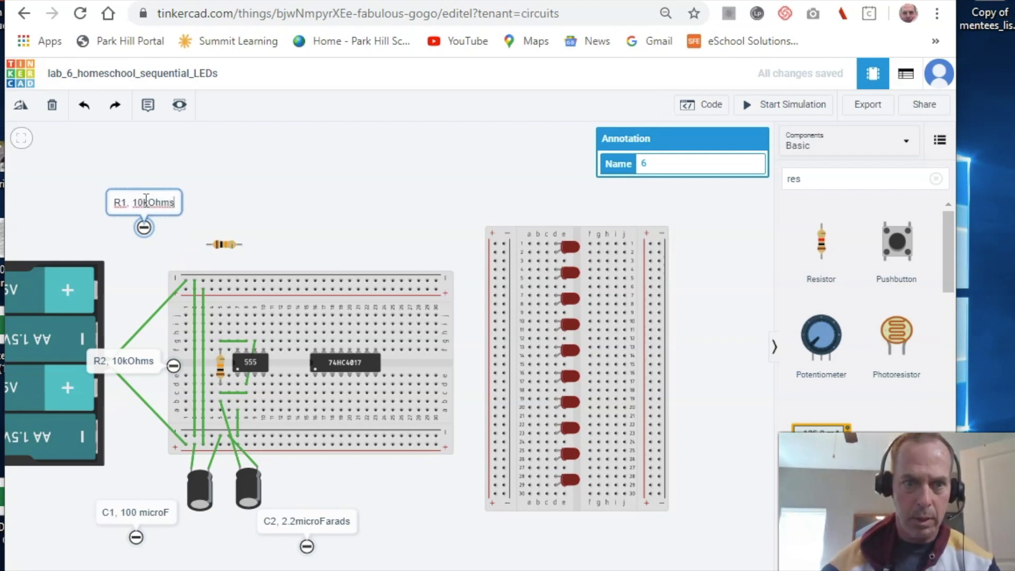
left_click(147, 204)
left_click(170, 254)
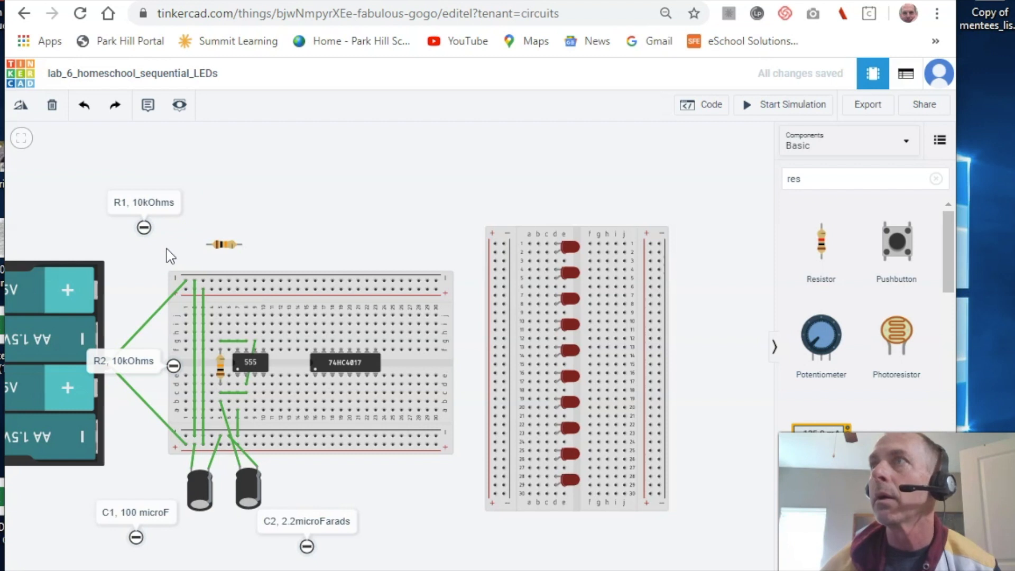
- Wire R1's Terminal 1 to the breadboard hole above R2 and add a potentiometer above it
left_click(221, 338)
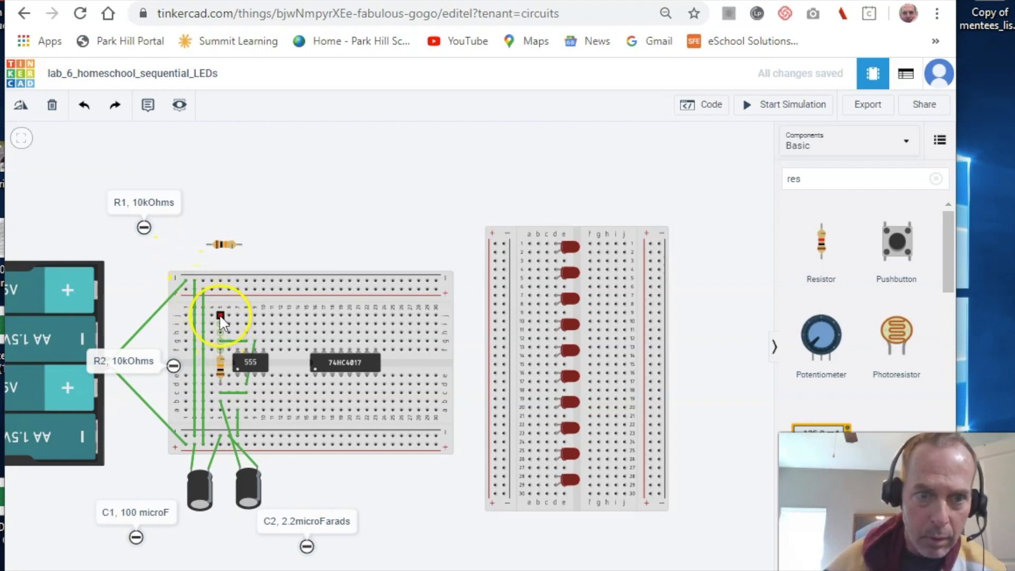
left_click(220, 316)
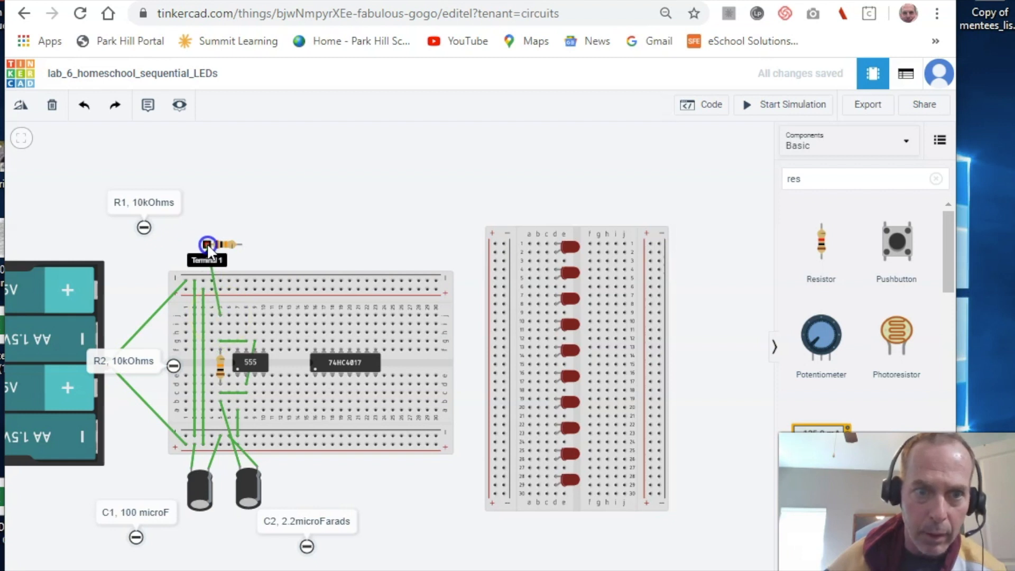
left_click(208, 245)
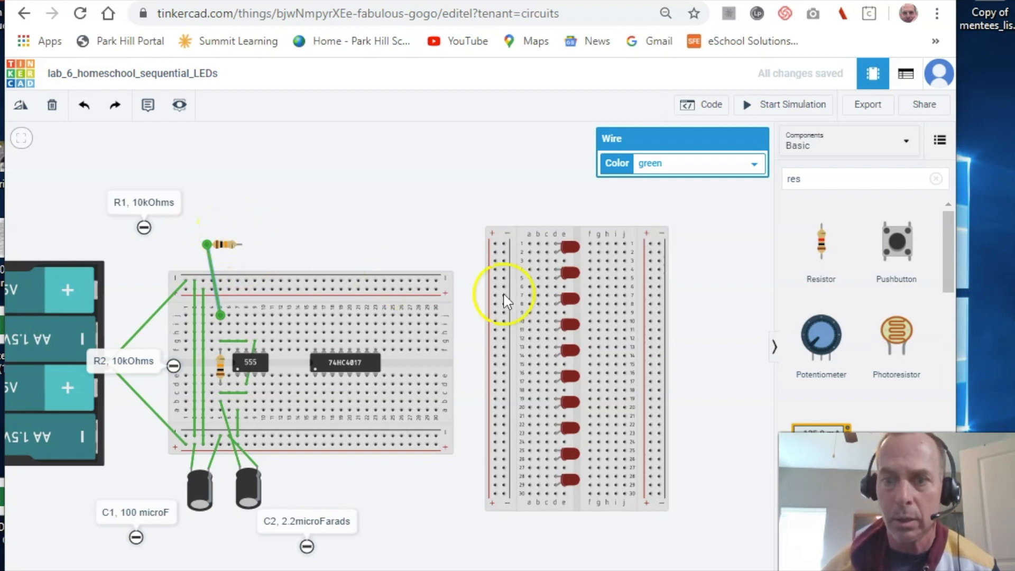
left_click_drag(826, 334, 271, 222)
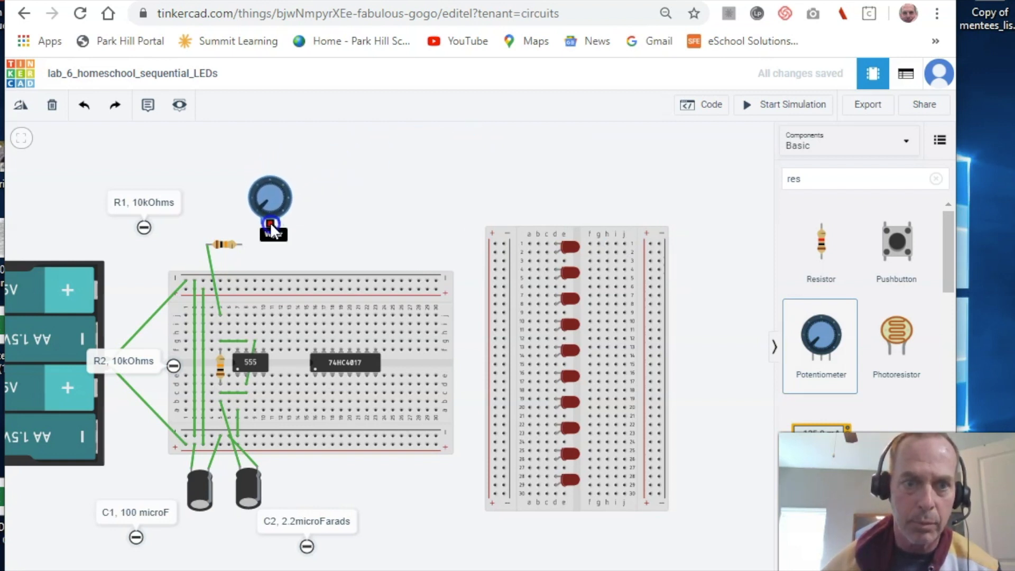
- Rename the potentiometer RV1 and set its resistance to 220 kΩ
left_click(350, 182)
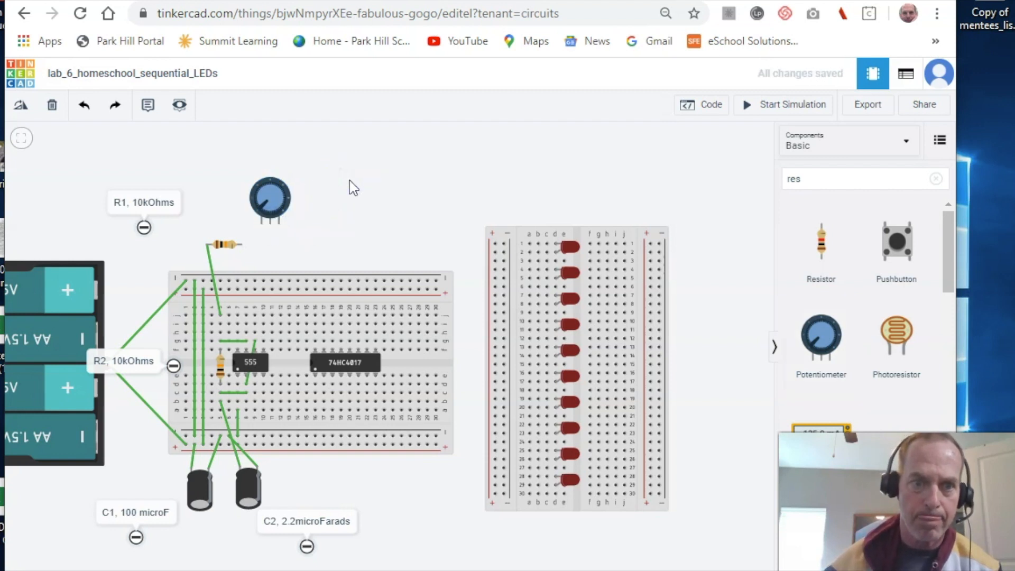
left_click(283, 199)
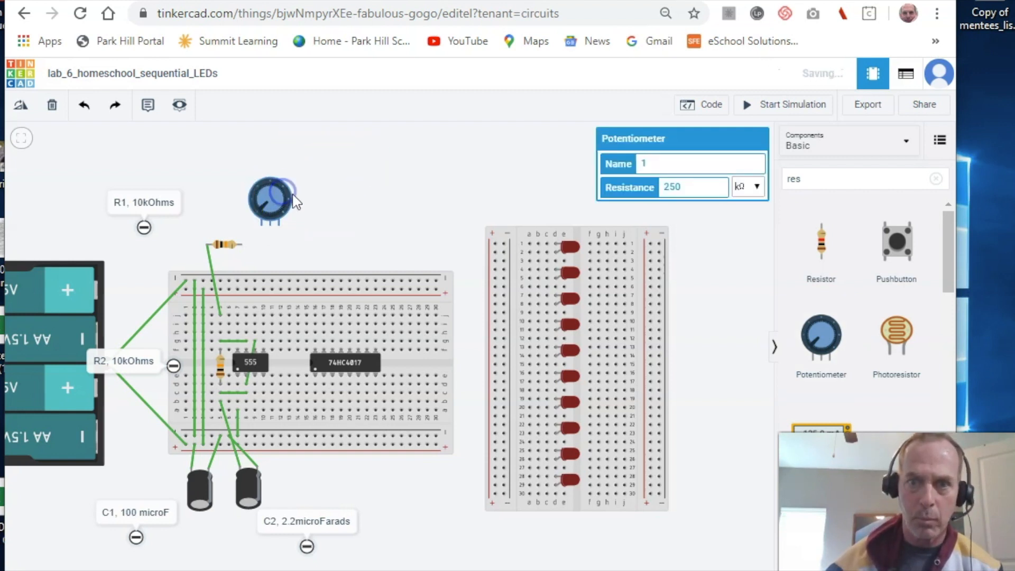
left_click(655, 163)
key("BackSpace")
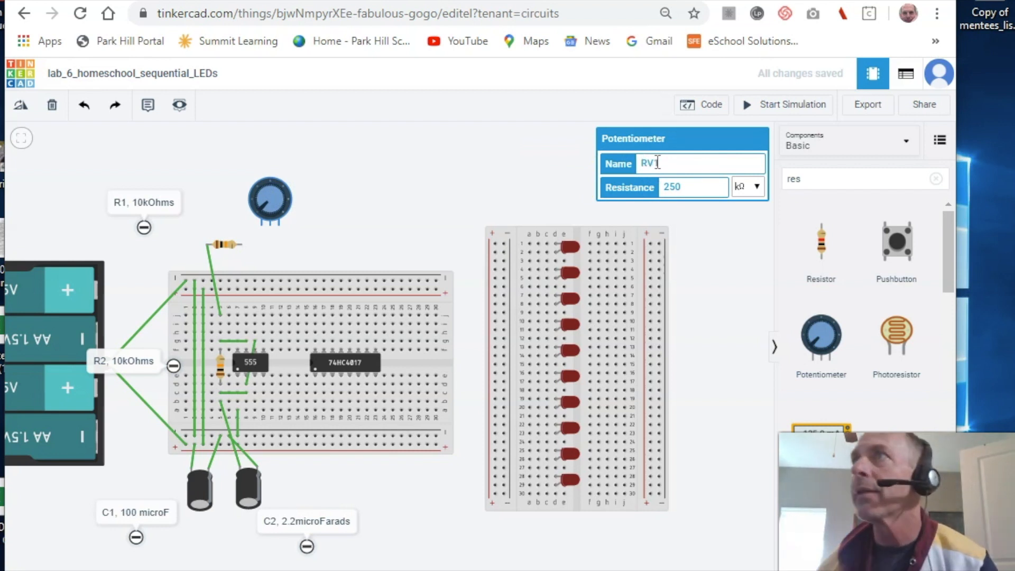
left_click(687, 187)
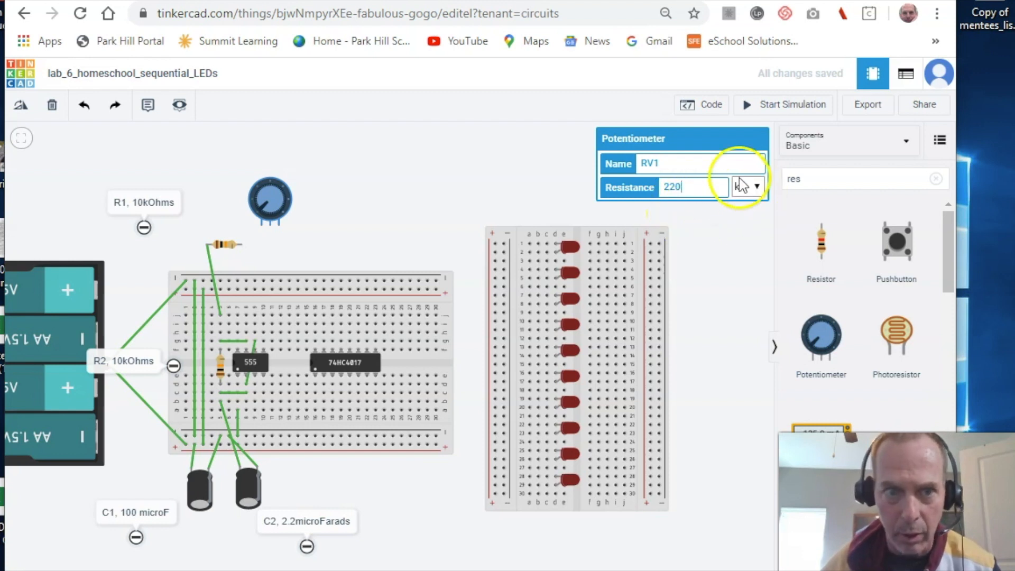
left_click(347, 150)
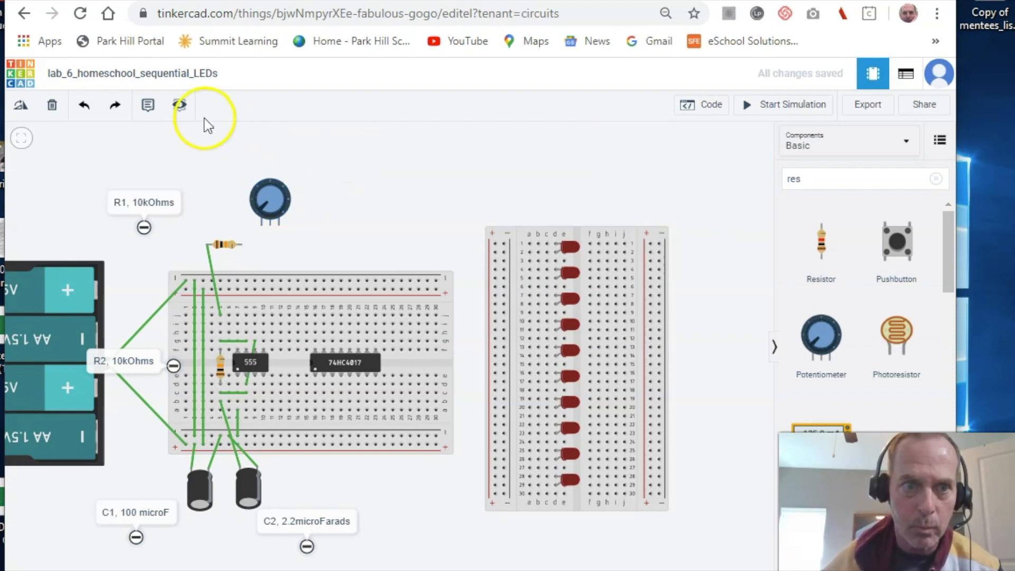
- Add a note reading 'RV1 (potentiometer), 220 kOhms' and position it above the potentiometer
left_click(152, 114)
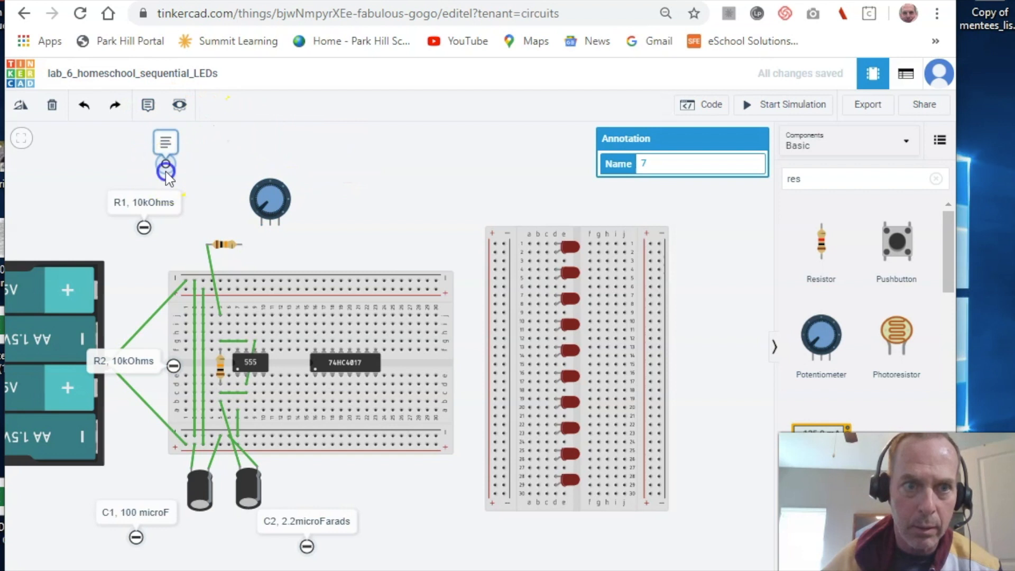
left_click(166, 168)
double_click(182, 144)
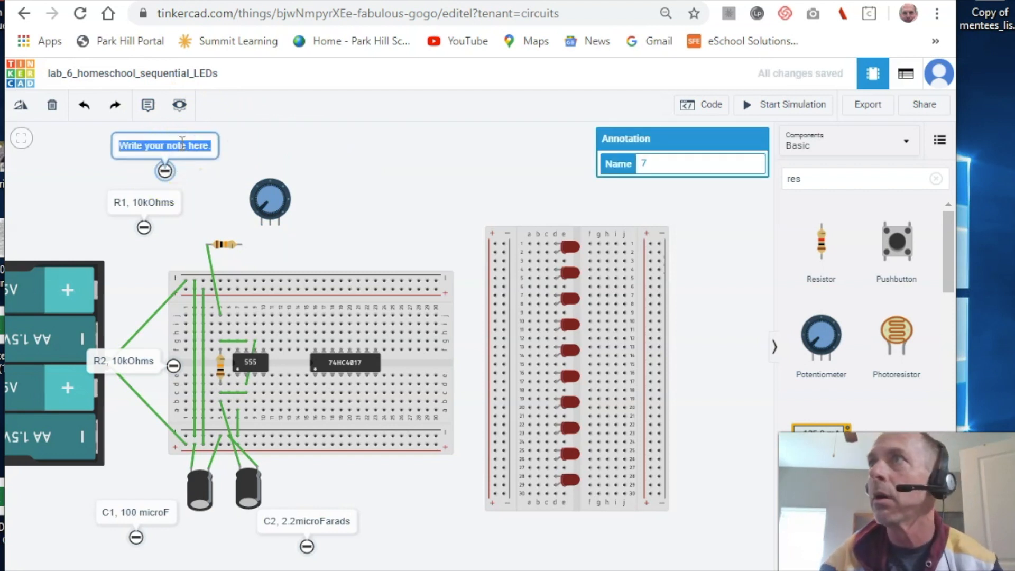
type("RV1")
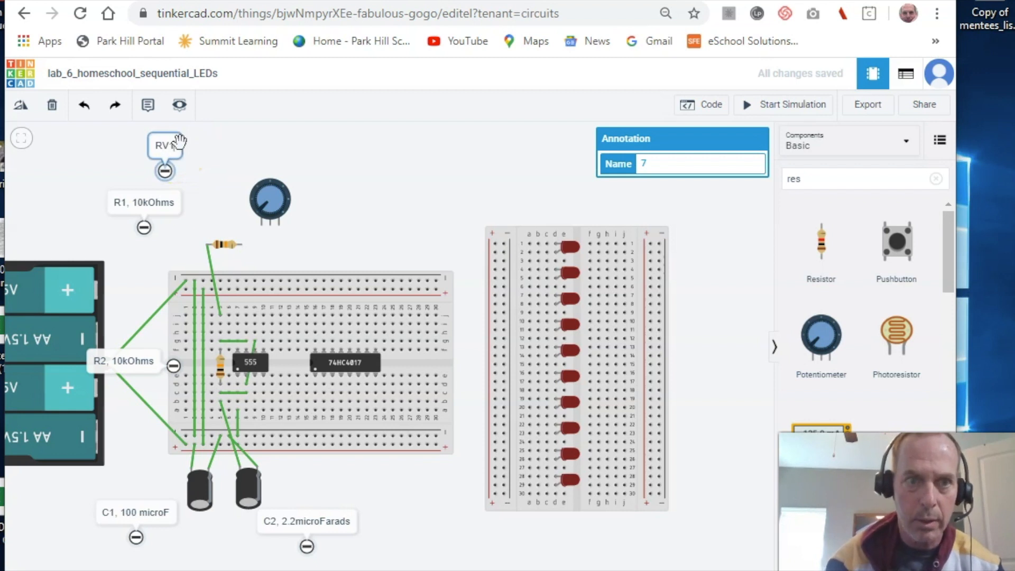
type(", ")
type("(po")
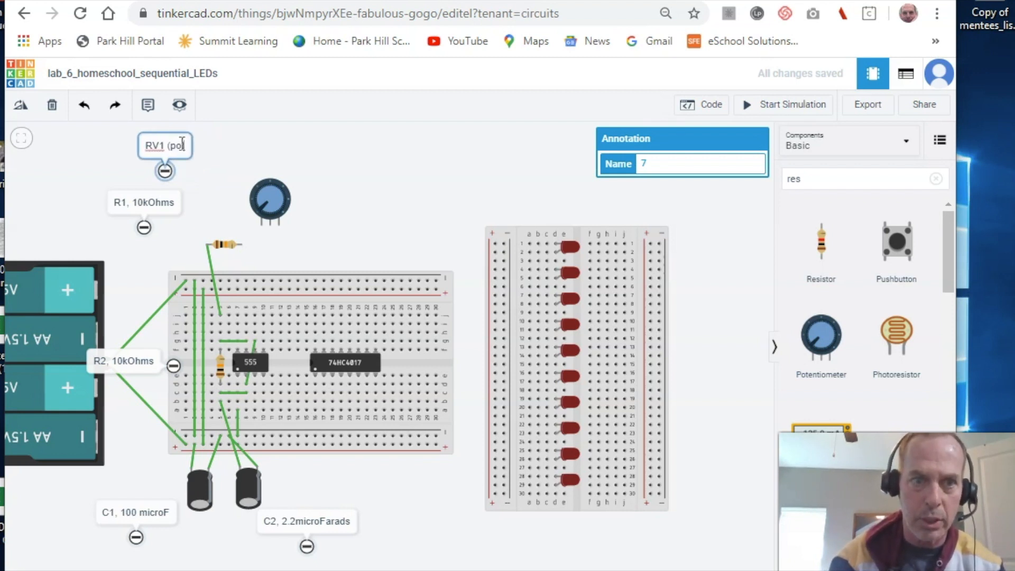
type("ten")
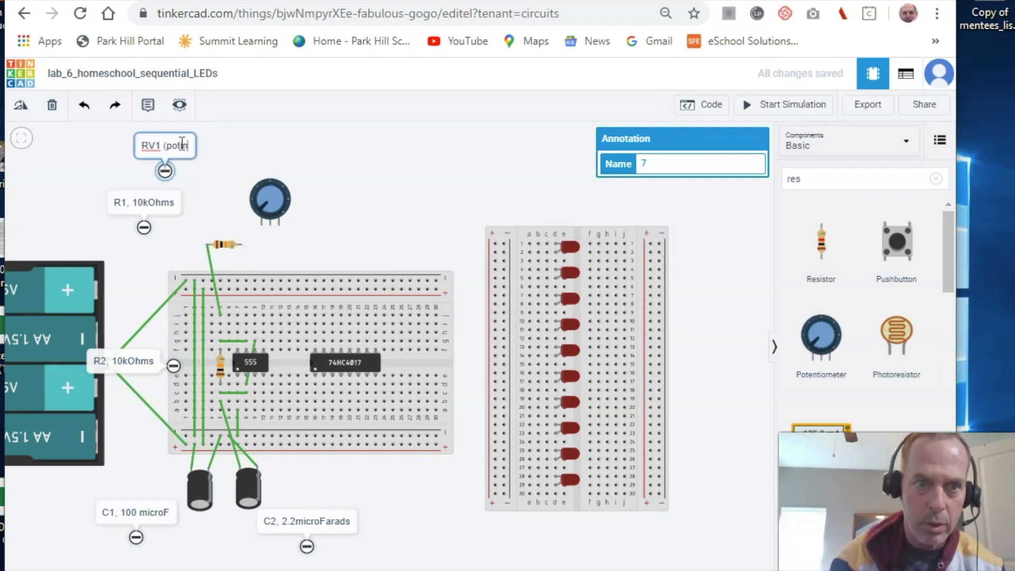
key("BackSpace")
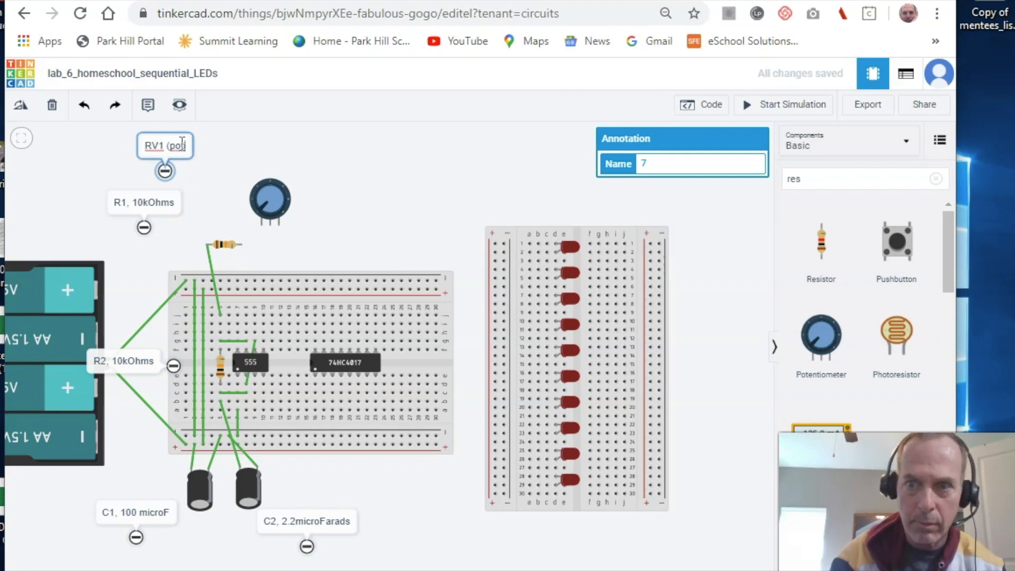
key("BackSpace")
type("tenti")
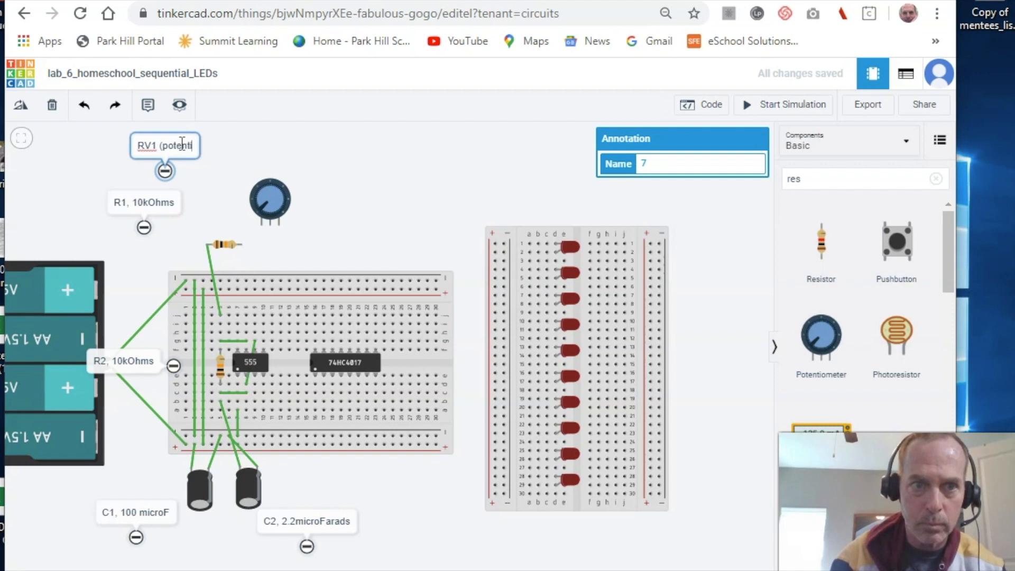
type("ometer), ")
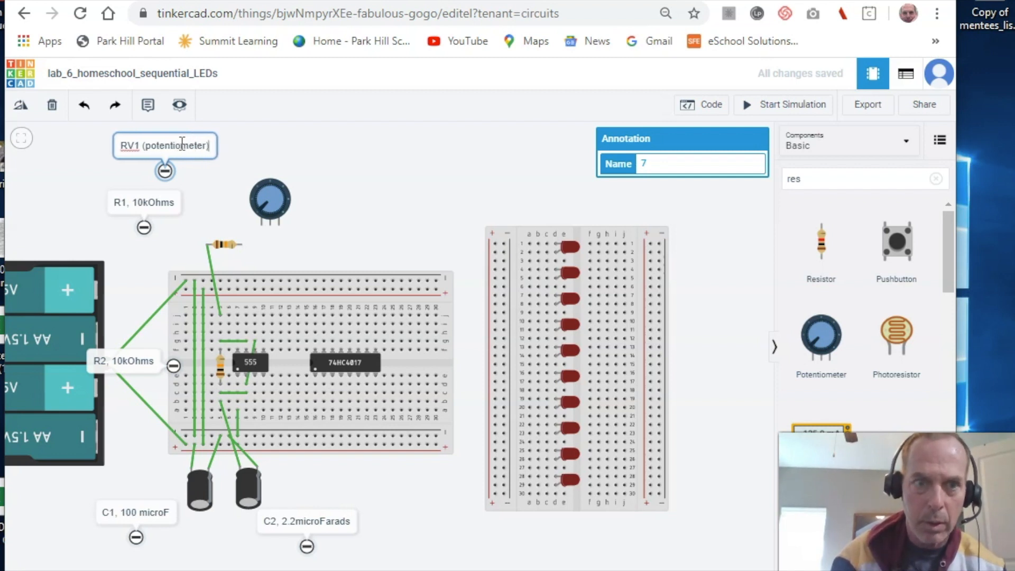
type("220")
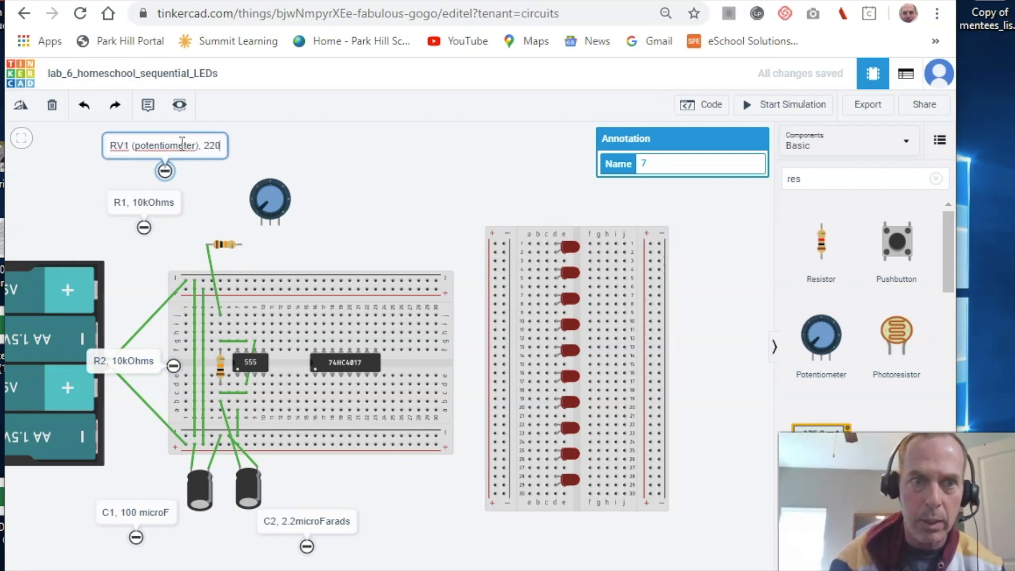
type(" kOhms")
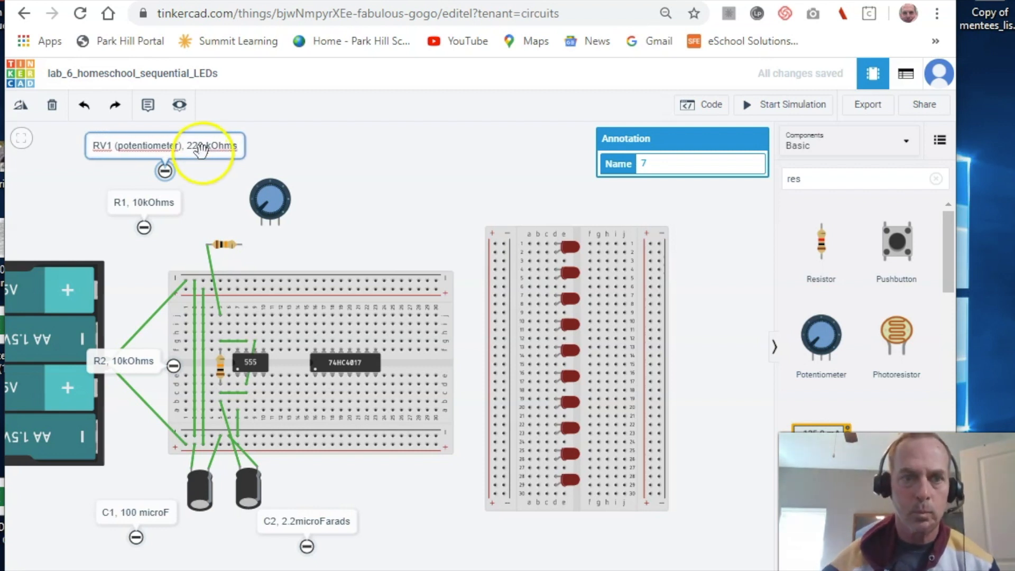
left_click(167, 170)
left_click_drag(167, 170, 211, 179)
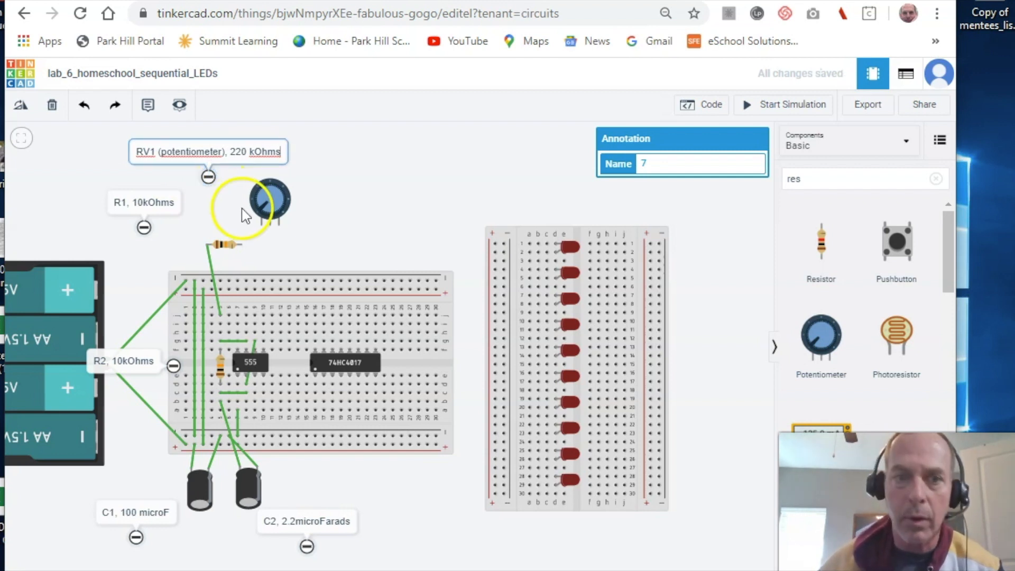
- Wire R1's second terminal to potentiometer Terminal 1
left_click(242, 244)
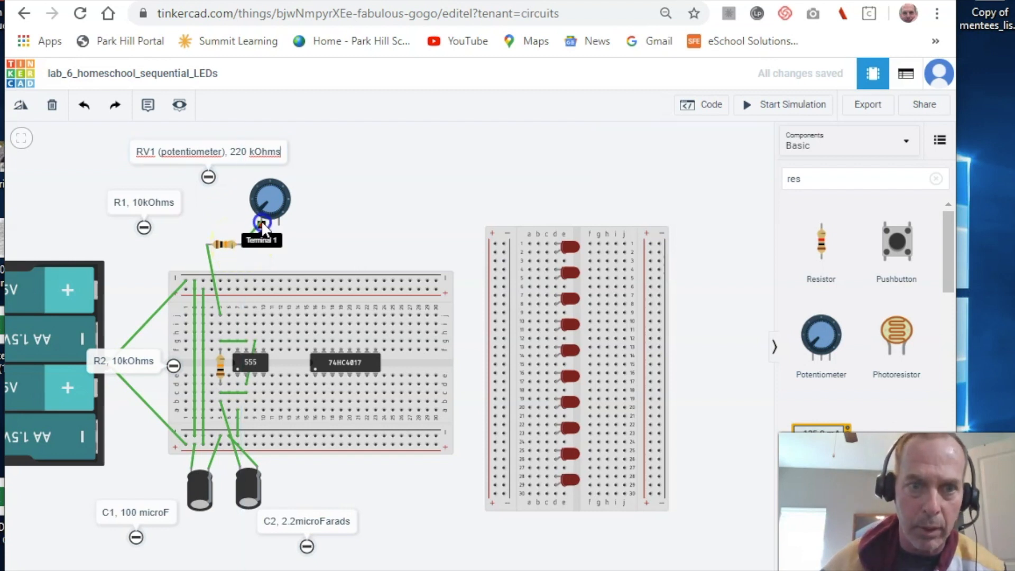
left_click(261, 225)
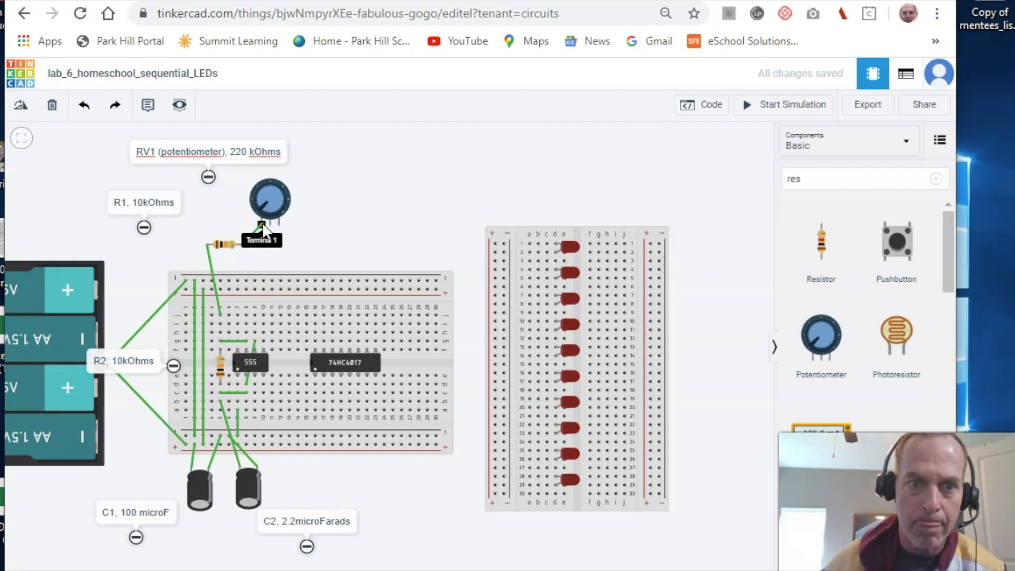
left_click(262, 222)
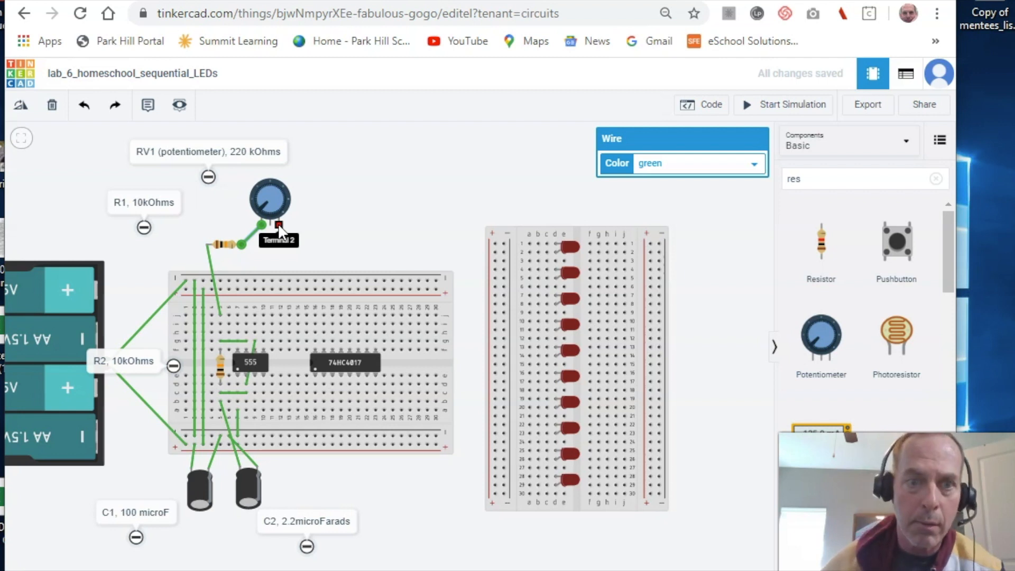
- Wire potentiometer Terminal 2 to the top rail and bring the schematic over the circuit
left_click(278, 223)
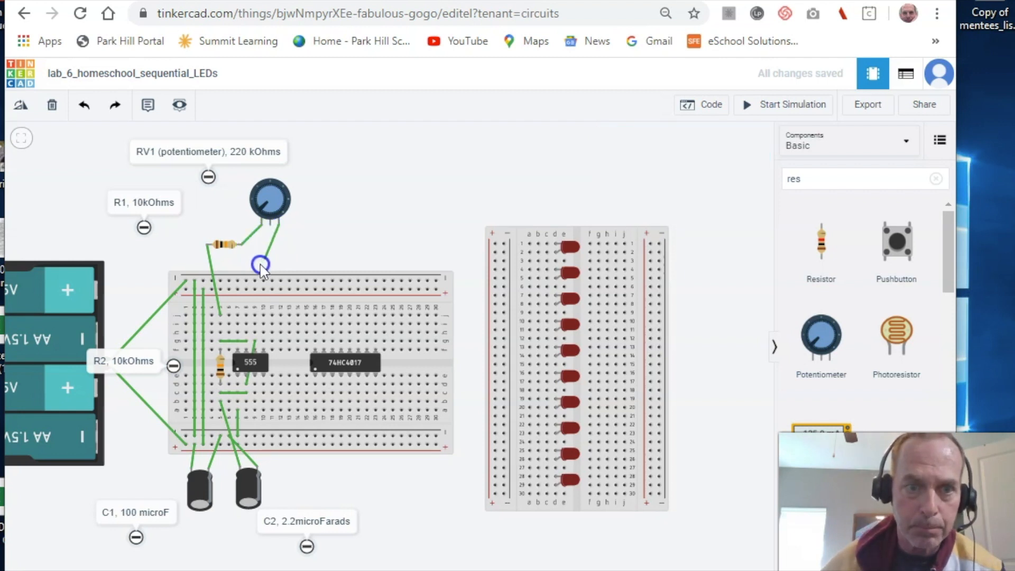
left_click(245, 287)
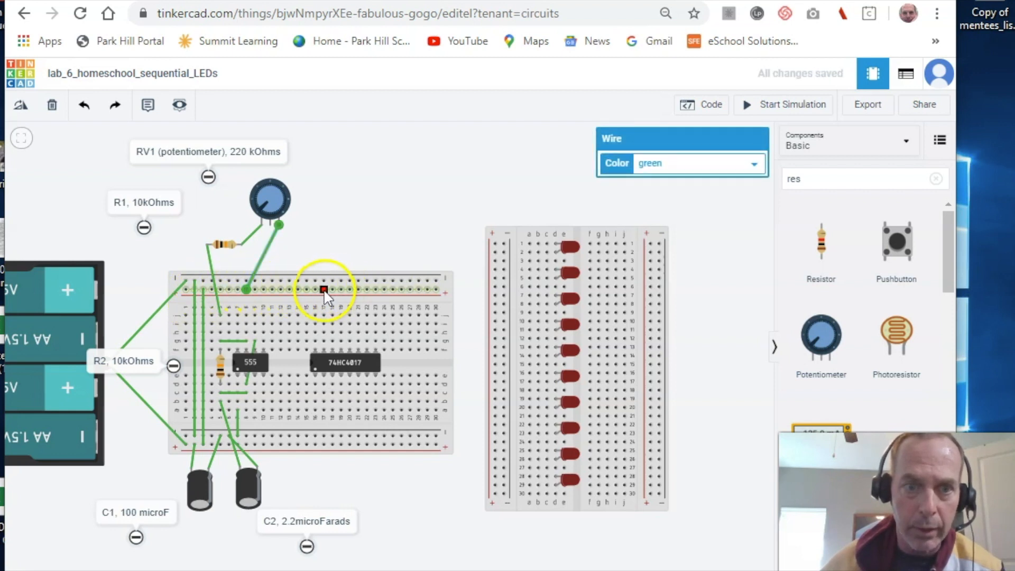
left_click(336, 207)
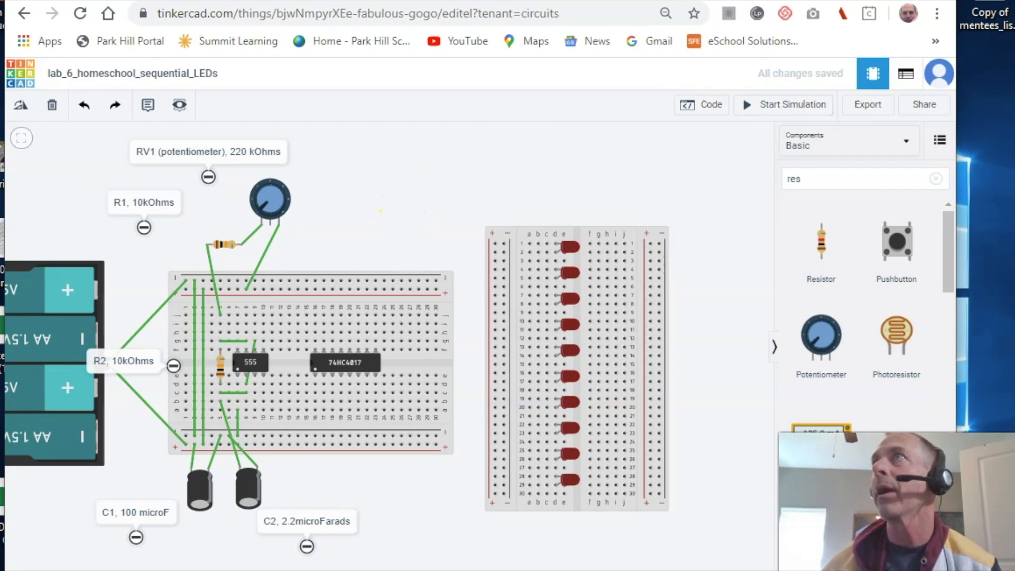
left_click_drag(1014, 80, 692, 0)
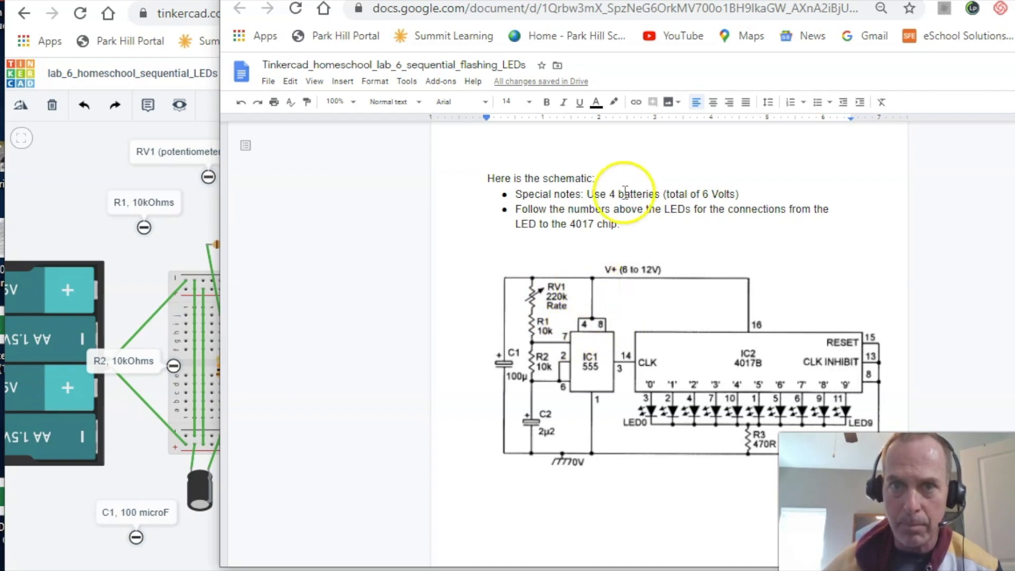
- Drag the schematic document off to the right to reveal the Tinkercad breadboard
left_click_drag(741, 1, 1014, 127)
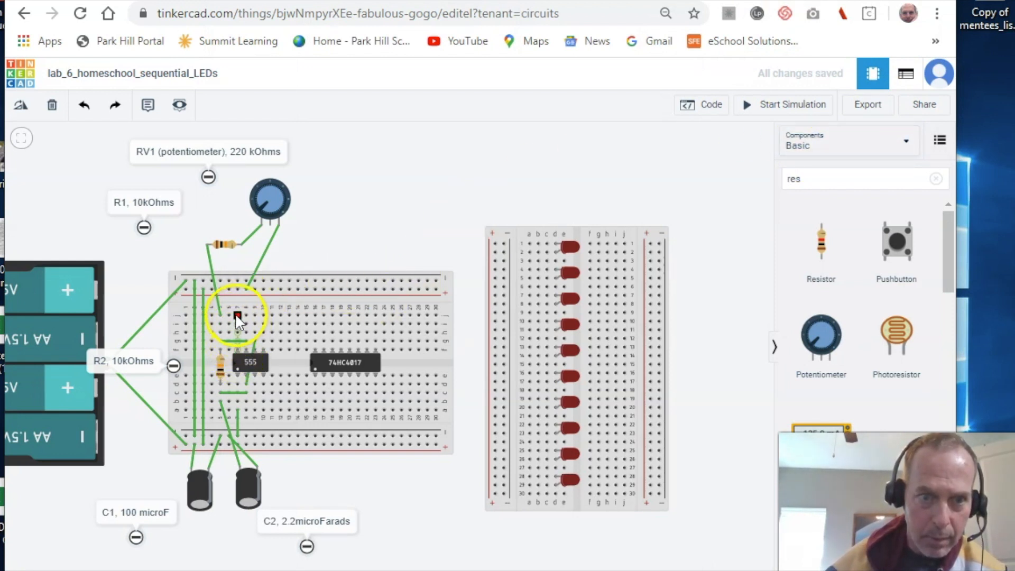
- Wire the 555 chip to the top and bottom power rails
left_click(236, 291)
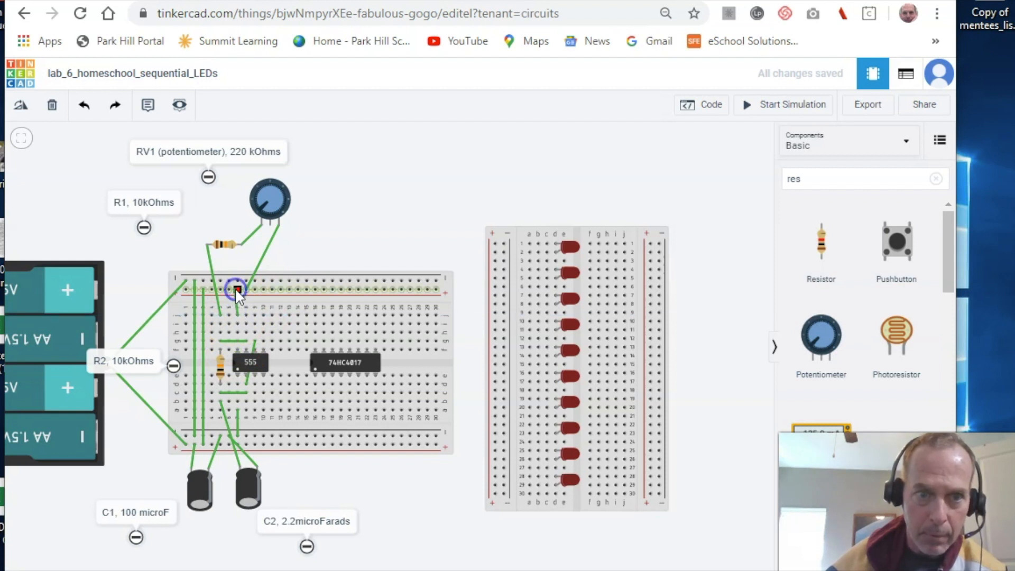
left_click_drag(237, 338, 239, 316)
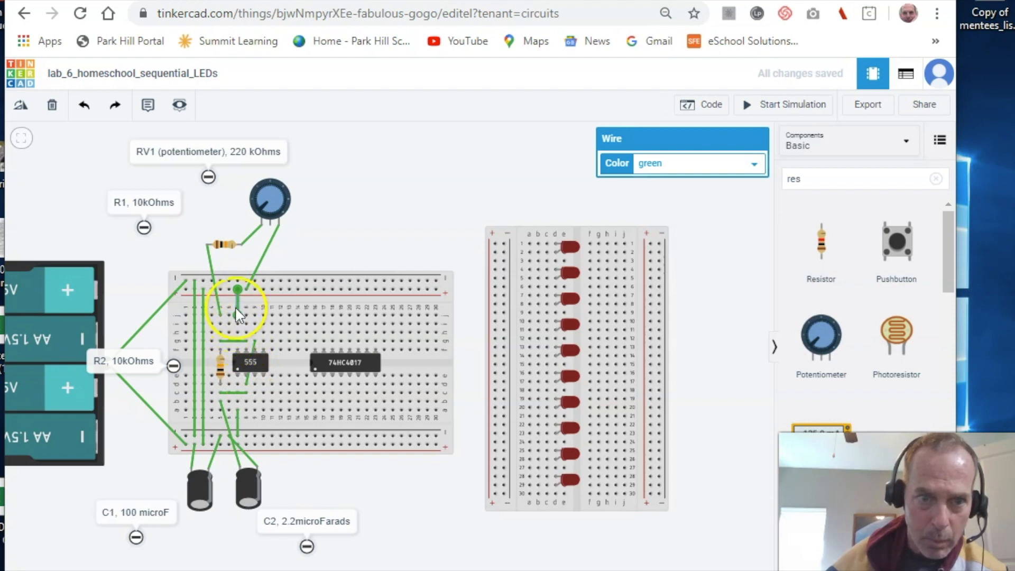
left_click(264, 410)
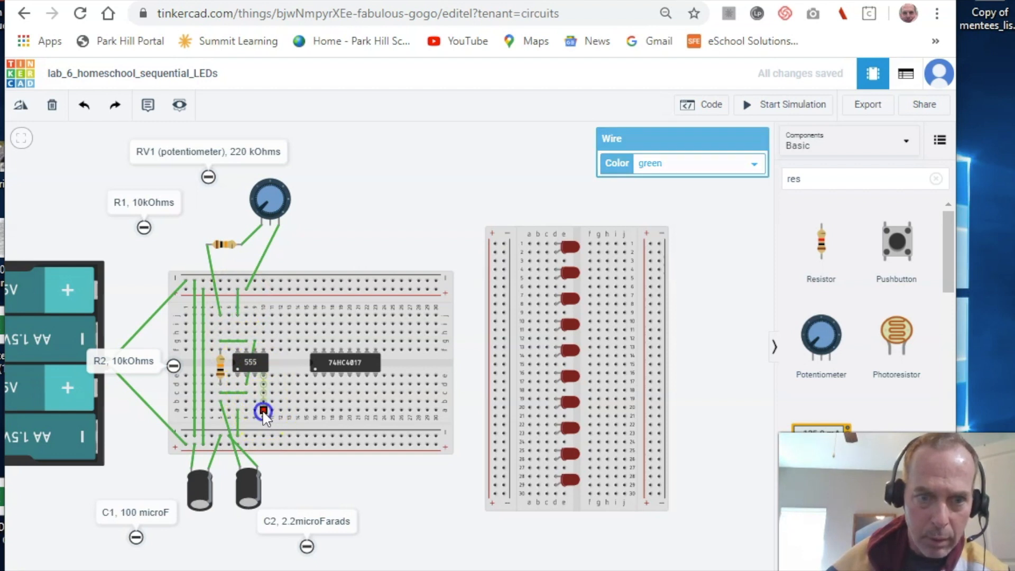
left_click(272, 445)
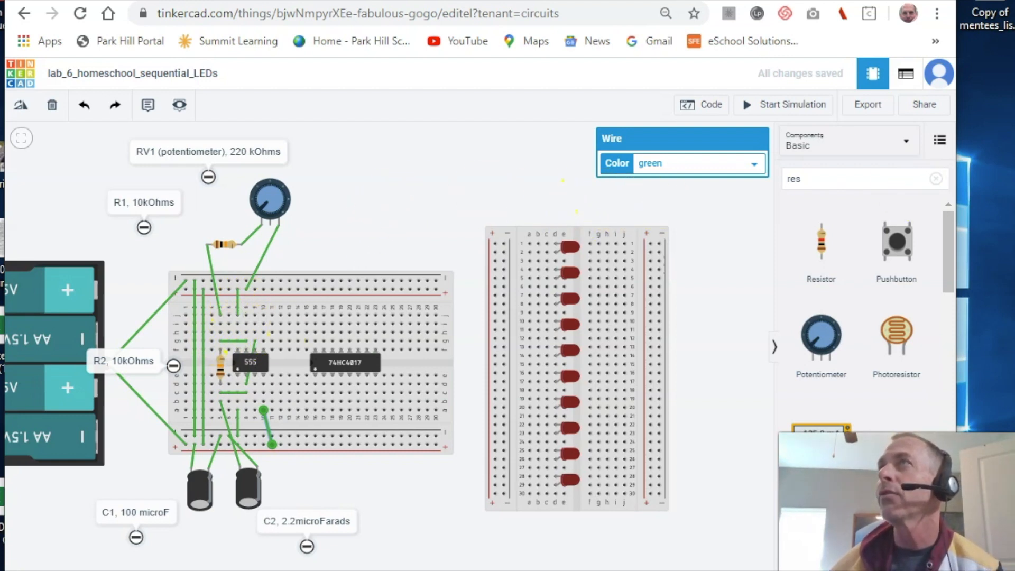
- Link the 555's lower pin row to the 74HC4017 and wire the 4017 to the top rail
left_click_drag(1014, 79, 630, 0)
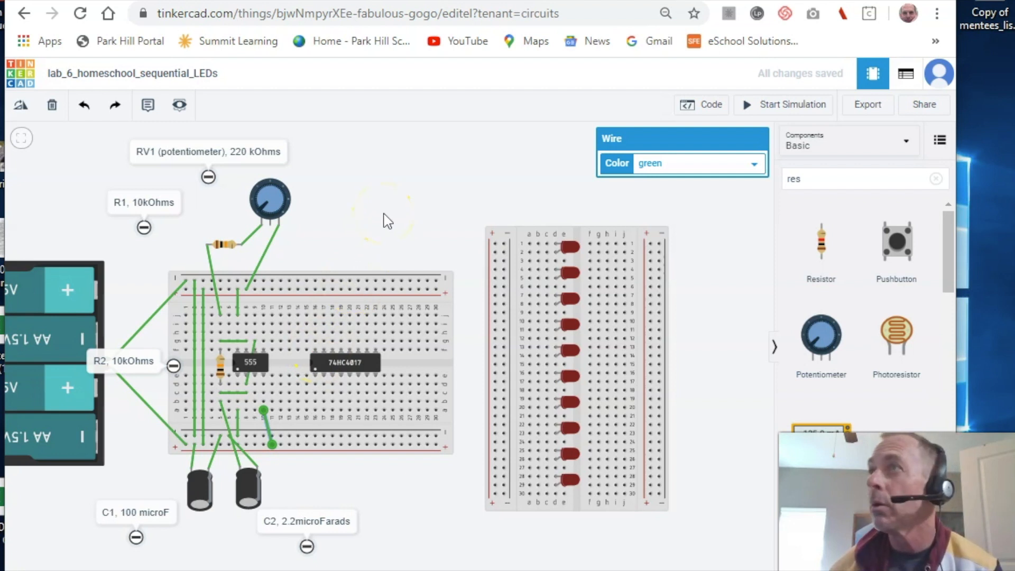
left_click(254, 384)
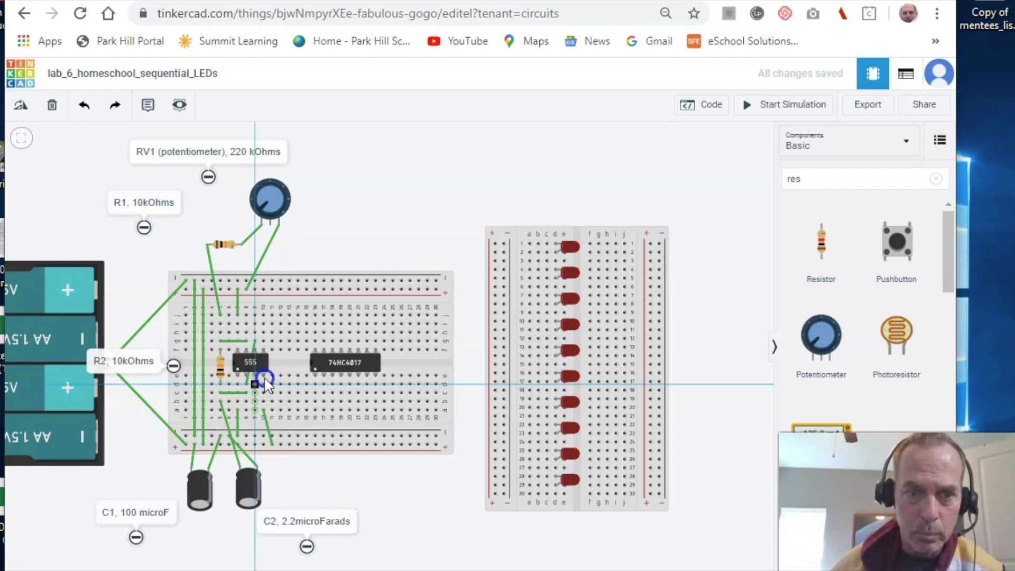
left_click(332, 340)
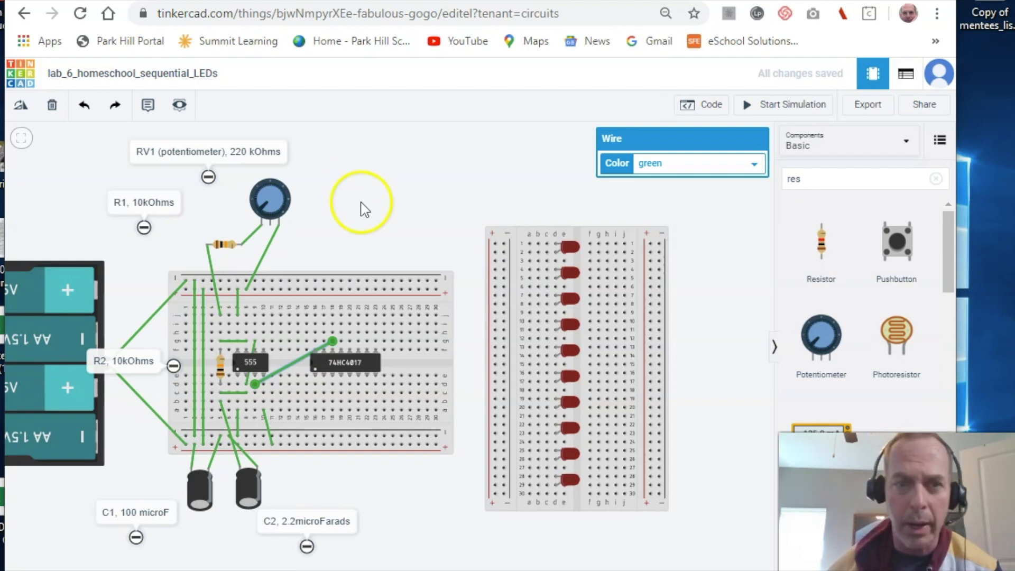
left_click(316, 314)
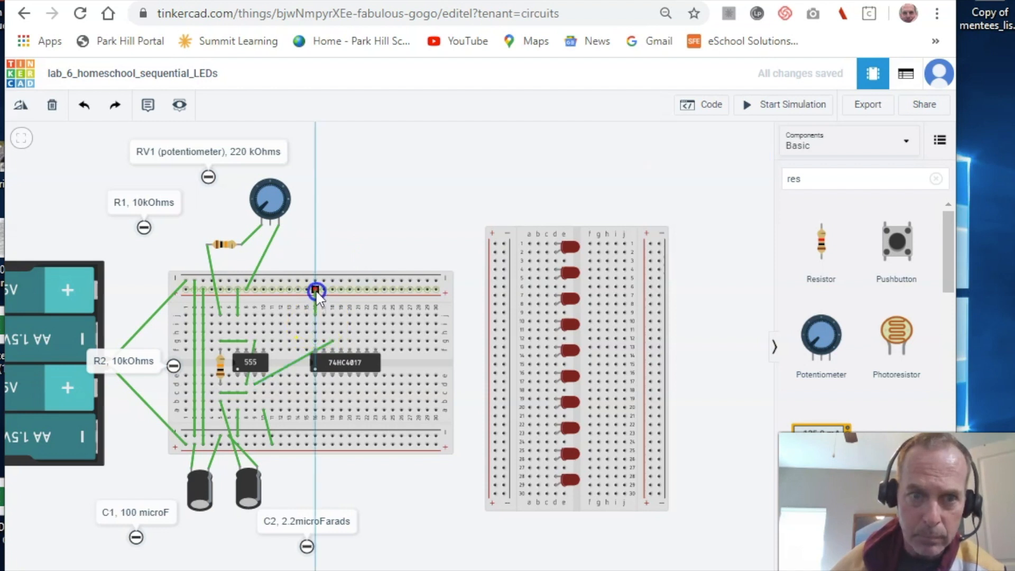
left_click(315, 290)
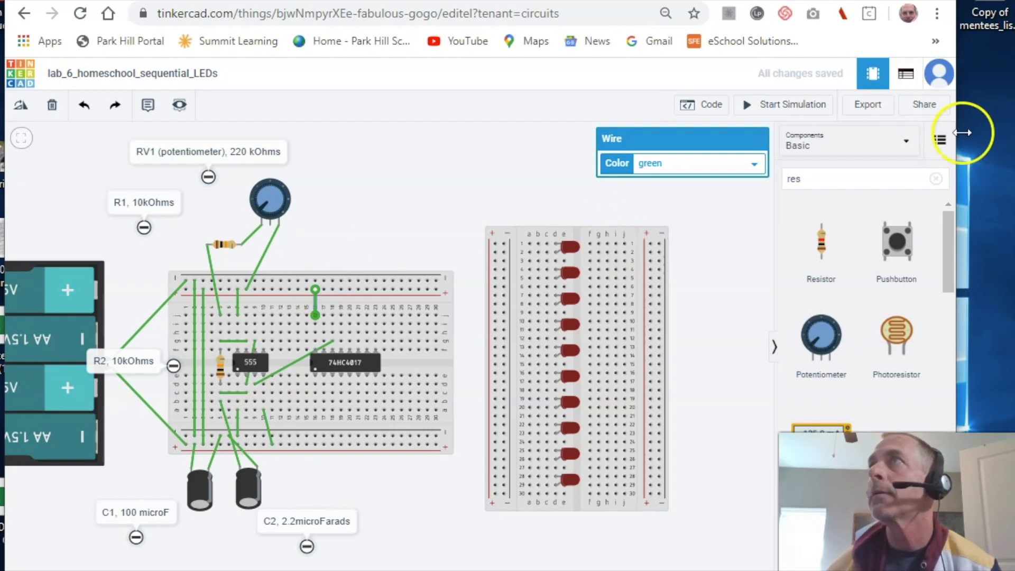
left_click_drag(1014, 40, 427, 7)
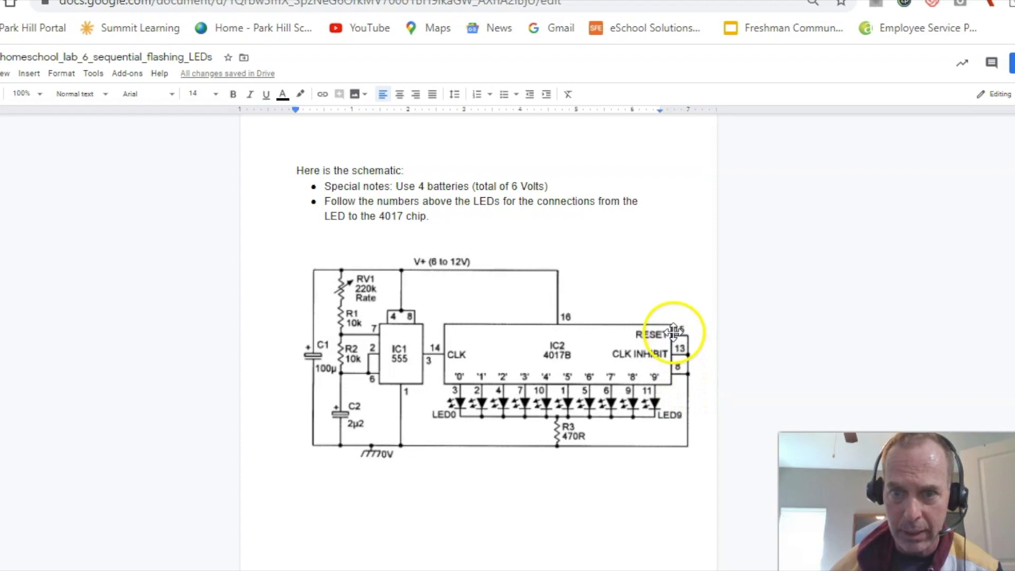
- Move the schematic off the right edge to show the 555 and 74HC4017 breadboard
left_click_drag(743, 0, 1014, 59)
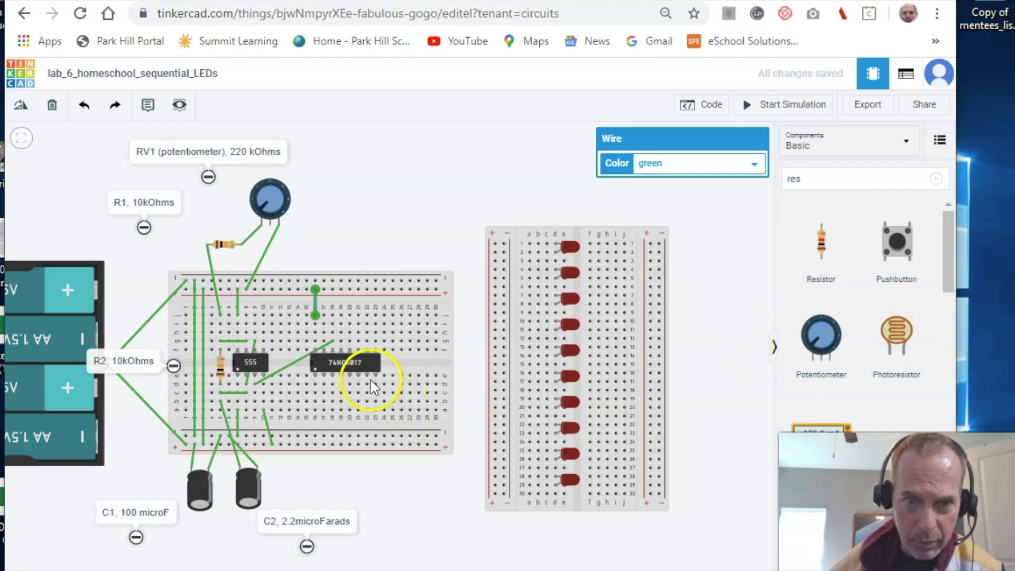
- Wire a 74HC4017 pin to the bottom rail and Clock Enable up to the top rail
left_click(375, 410)
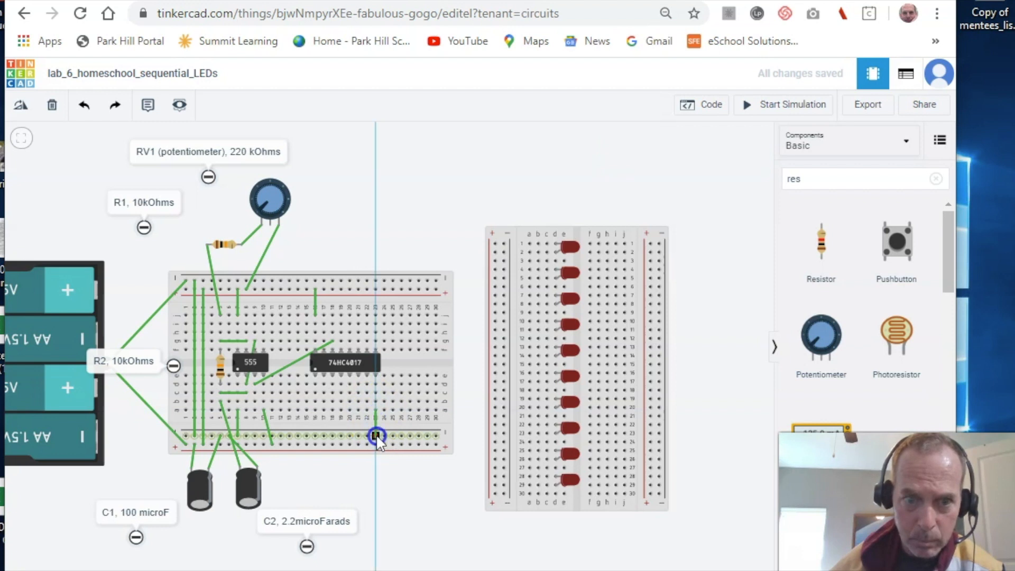
left_click(376, 435)
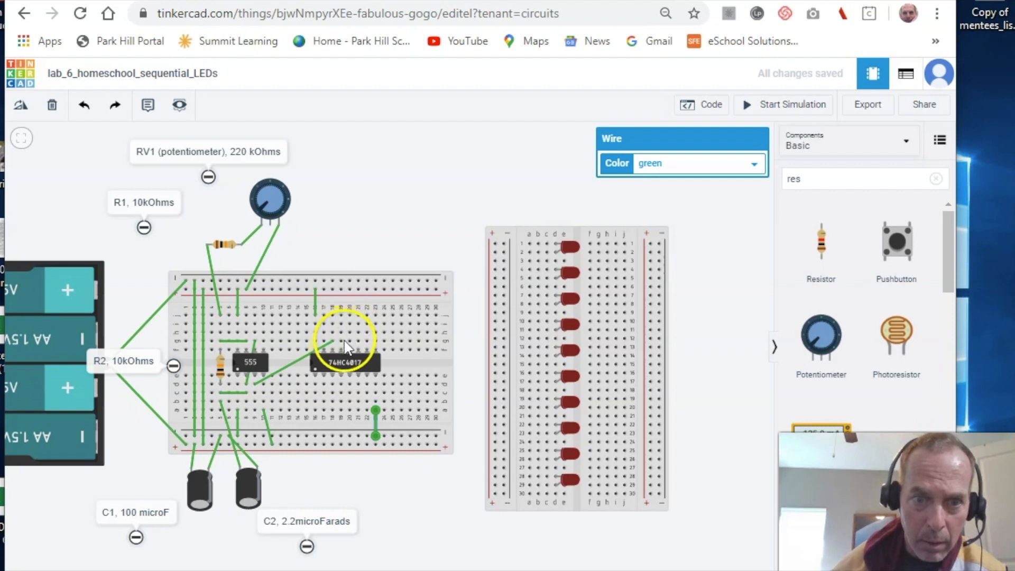
left_click(342, 352)
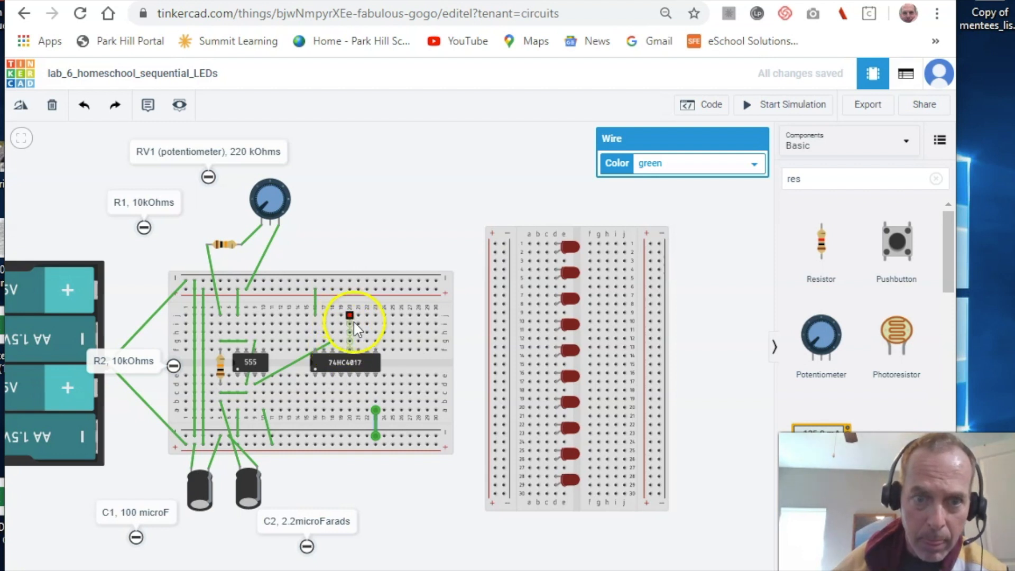
left_click(341, 315)
left_click(342, 347)
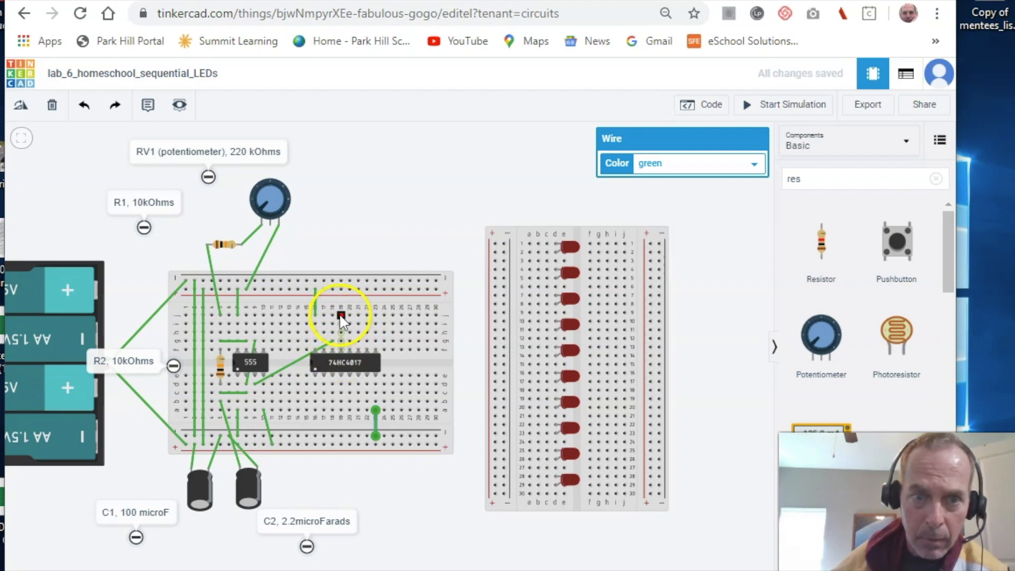
left_click(341, 317)
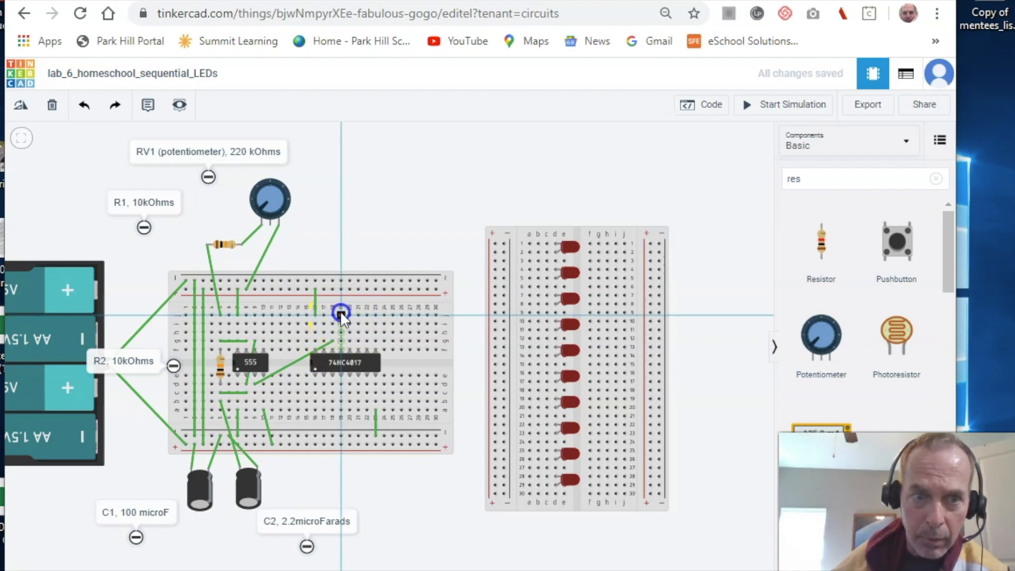
left_click(340, 280)
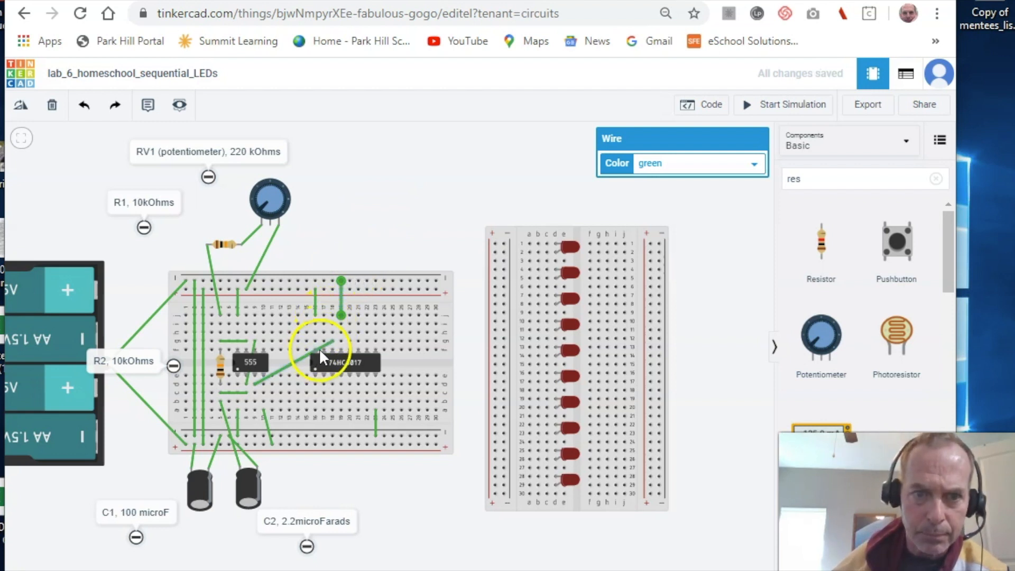
- Connect the 74HC4017 Reset pin to the top rail, then bring the schematic over
left_click_drag(331, 341, 324, 319)
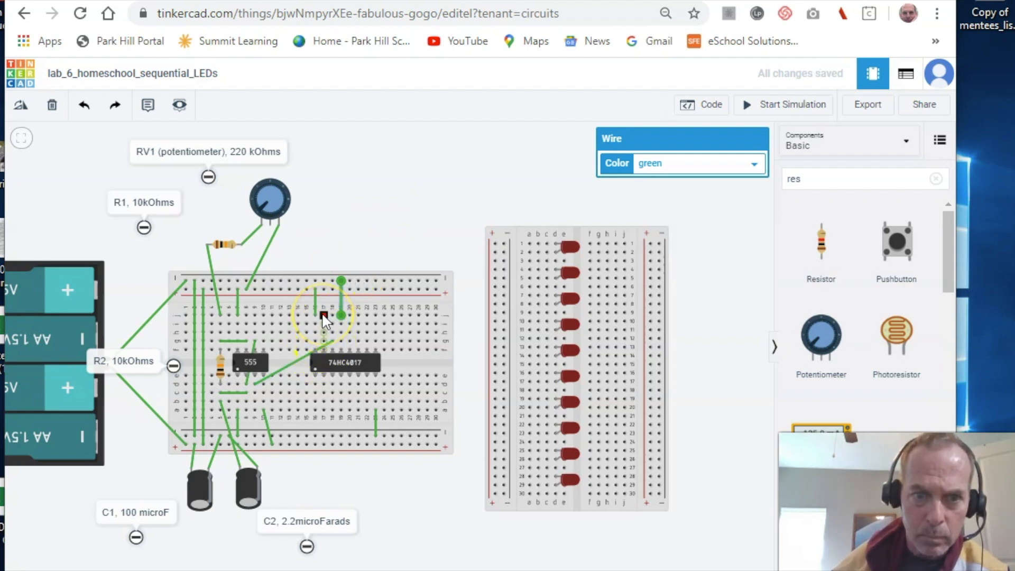
left_click_drag(321, 324, 324, 281)
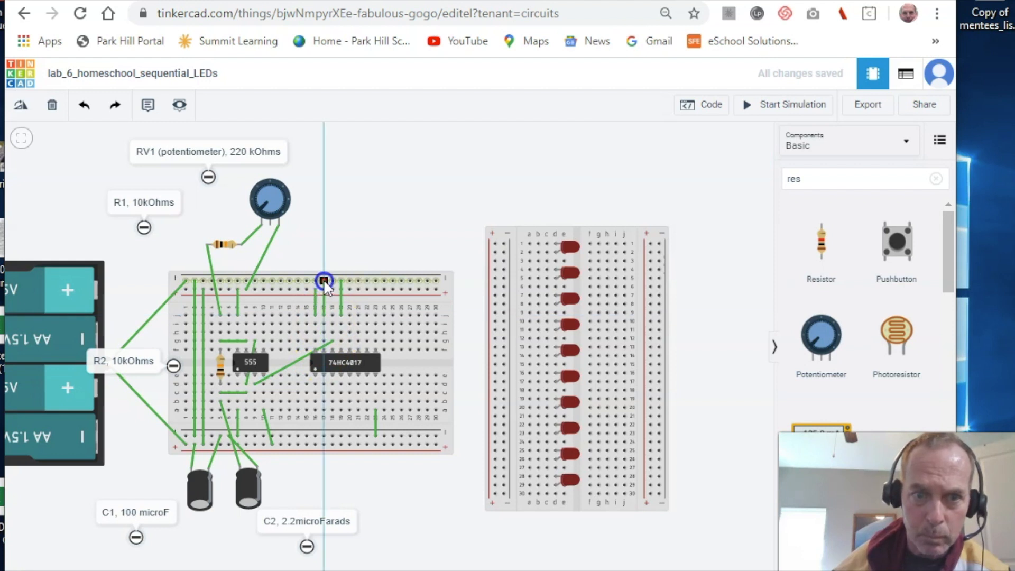
left_click(324, 279)
left_click(381, 215)
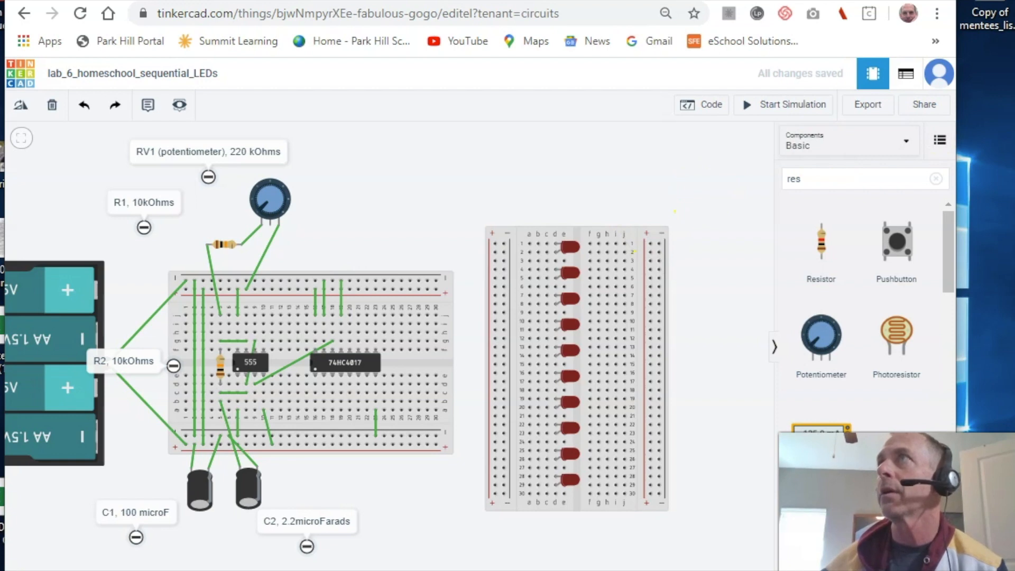
left_click_drag(1014, 133, 512, 3)
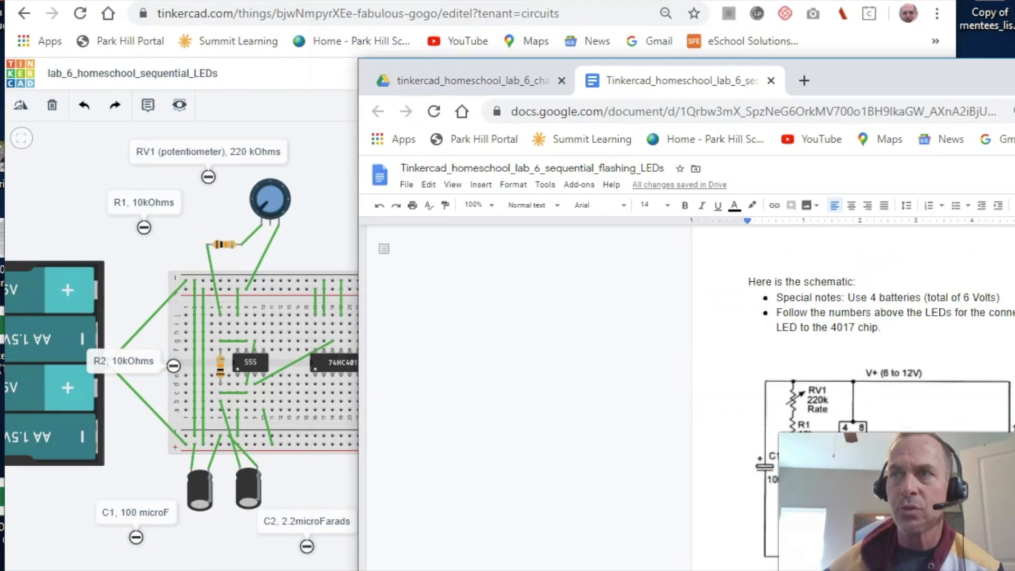
- Switch from the schematic back to Tinkercad Circuits with Alt+Tab
key("alt+Tab")
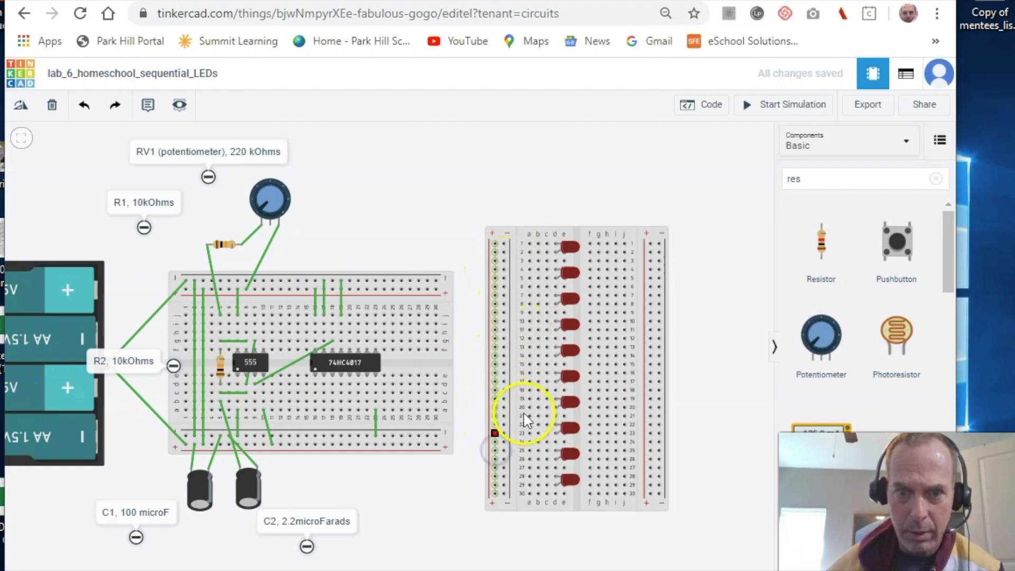
- Lower the LED breadboard slightly and wire its first LED rows to the left power rail
left_click_drag(588, 178, 588, 192)
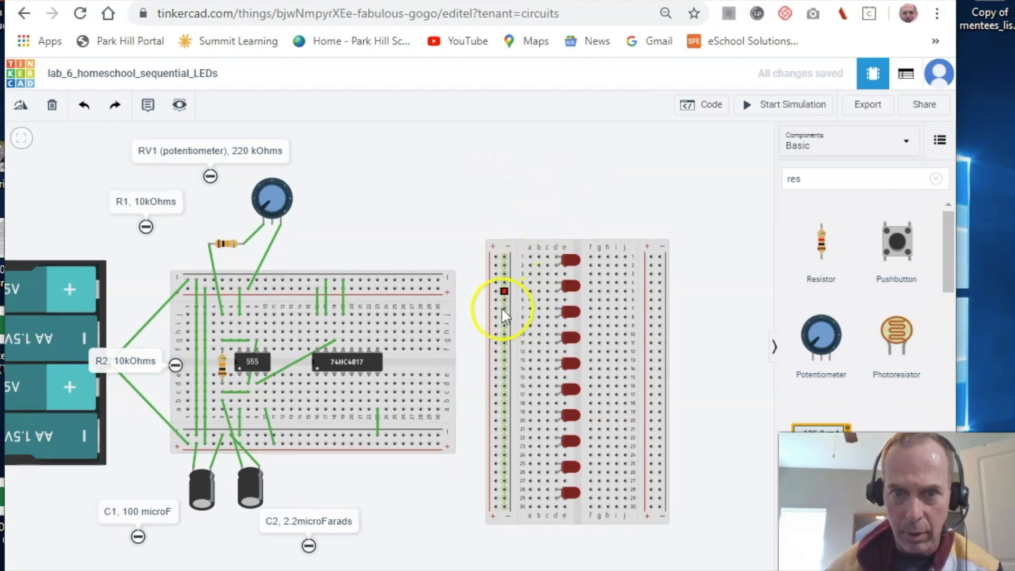
left_click(531, 266)
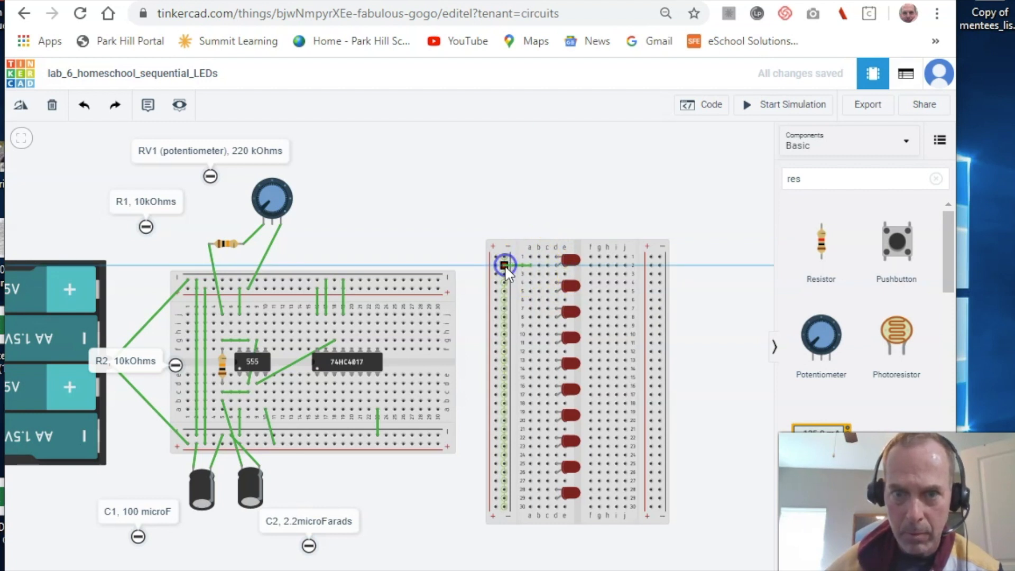
left_click(504, 265)
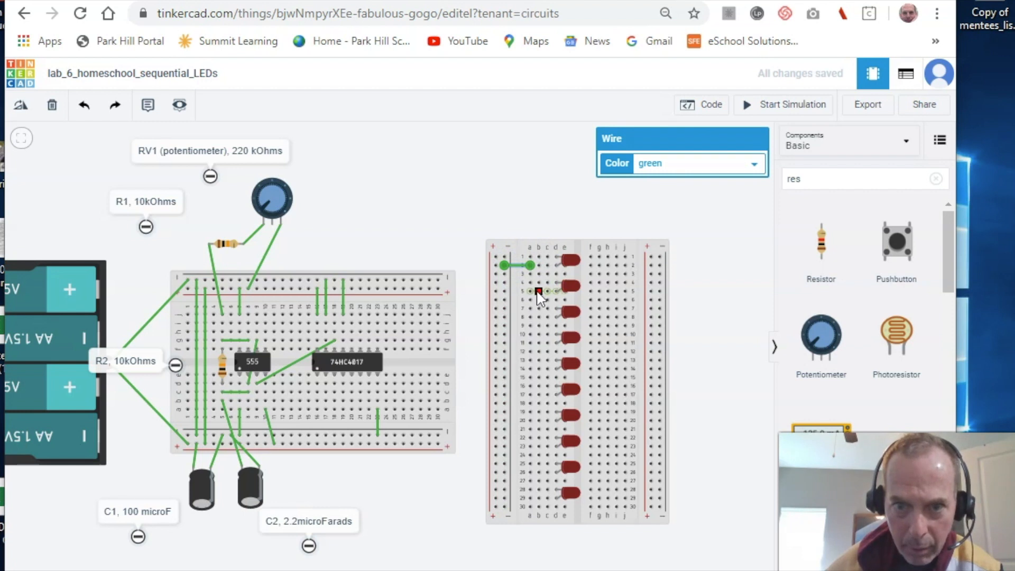
left_click(525, 290)
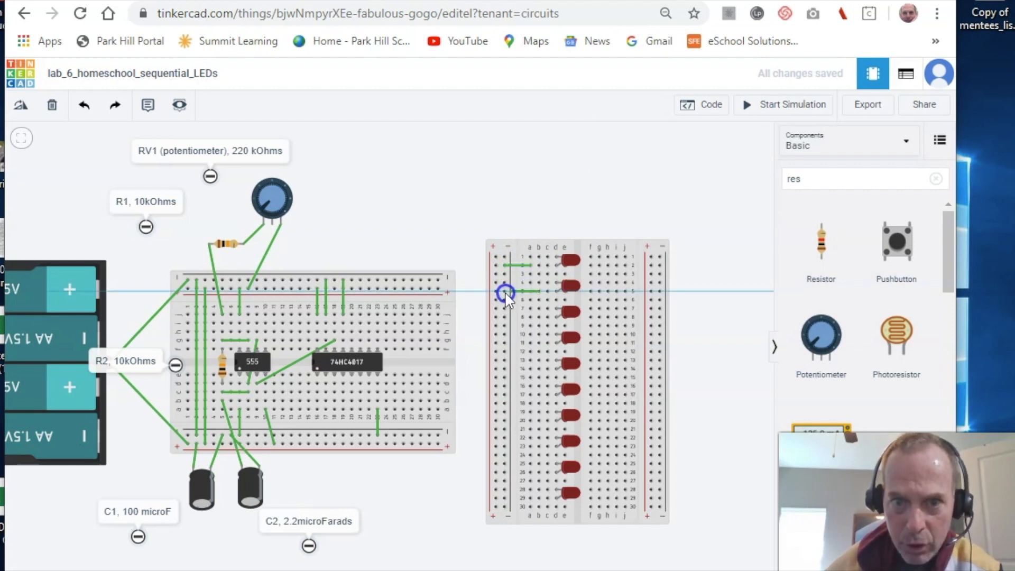
left_click(504, 292)
left_click(538, 291)
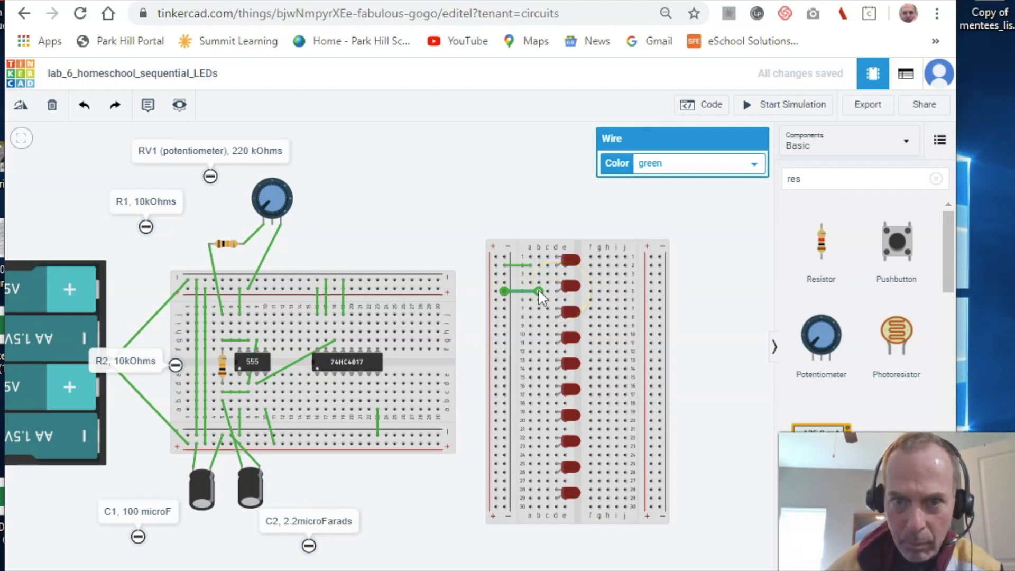
left_click_drag(538, 289, 505, 282)
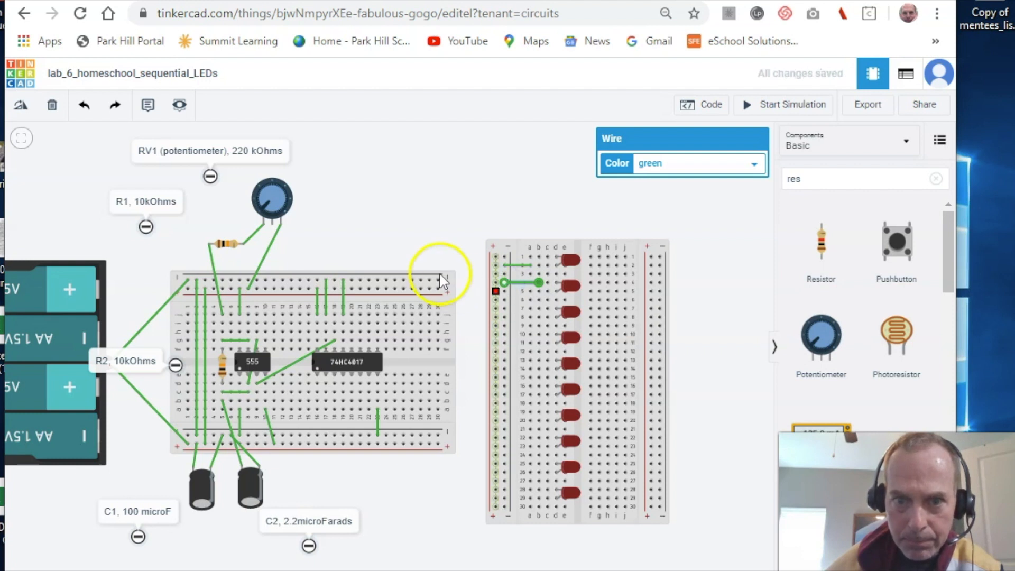
left_click(434, 192)
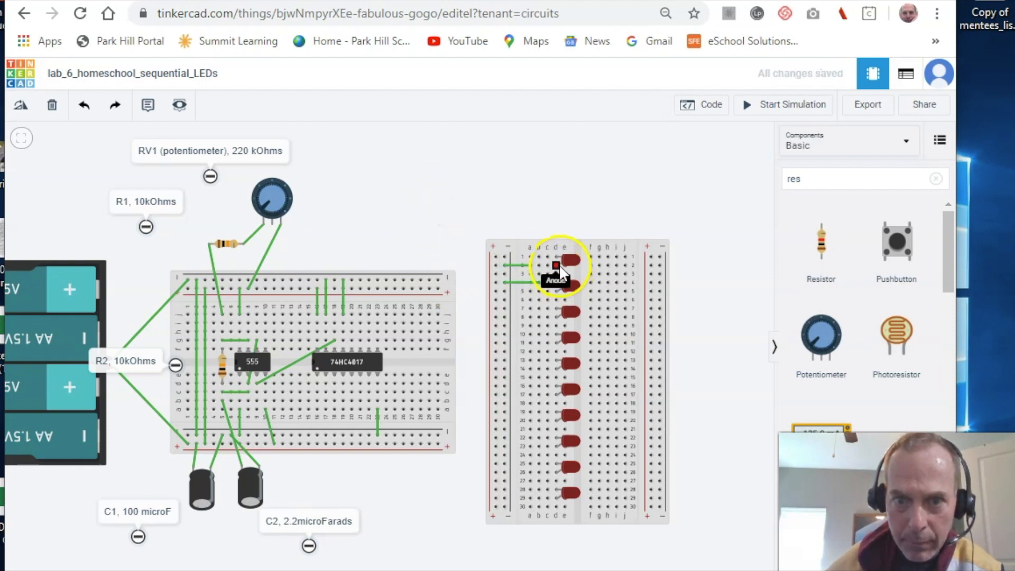
- Delete the misplaced wires at rows 1 and 2 of the LED breadboard
left_click(528, 261)
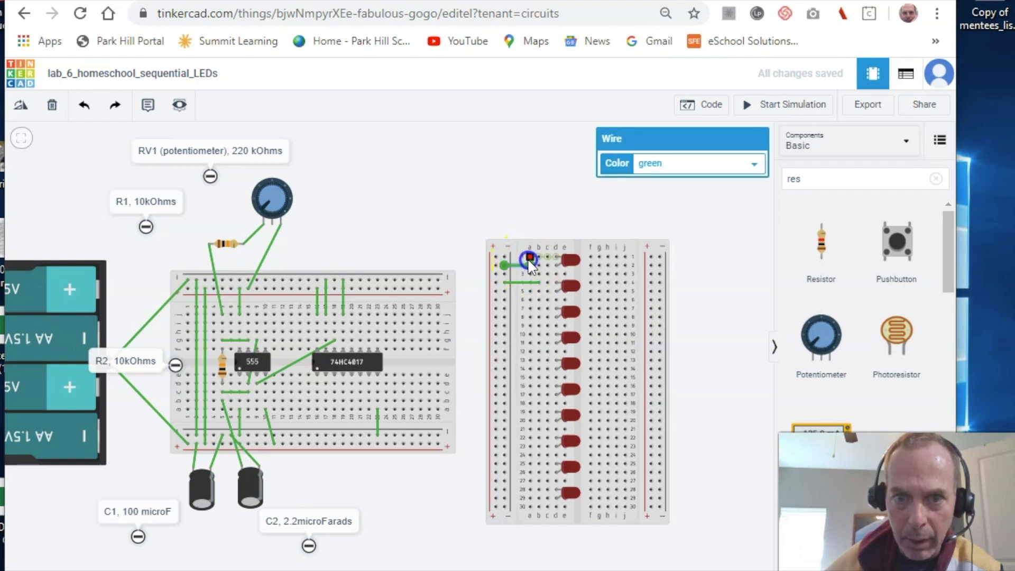
left_click_drag(529, 256, 540, 256)
key("Delete")
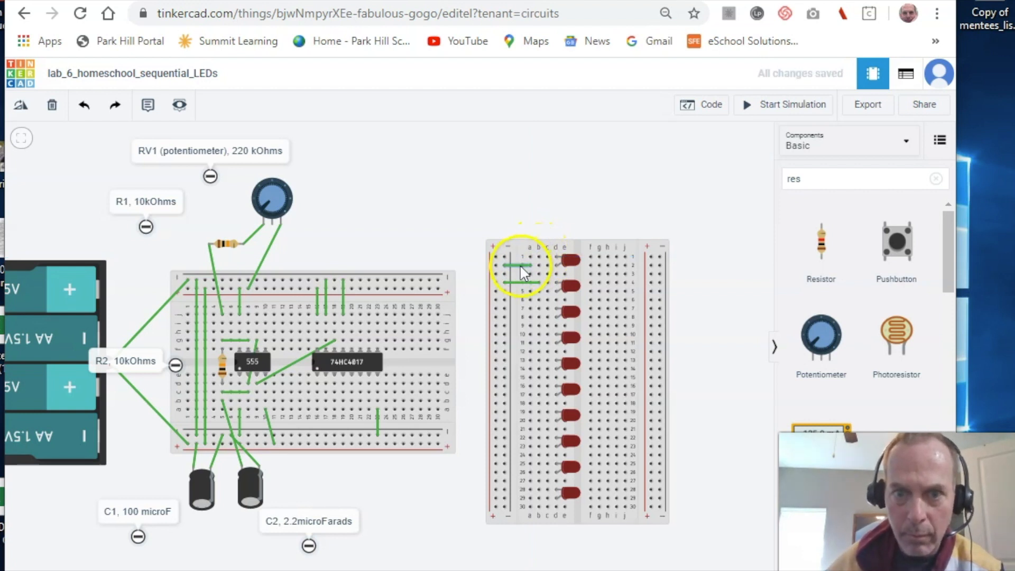
left_click(522, 266)
key("Delete")
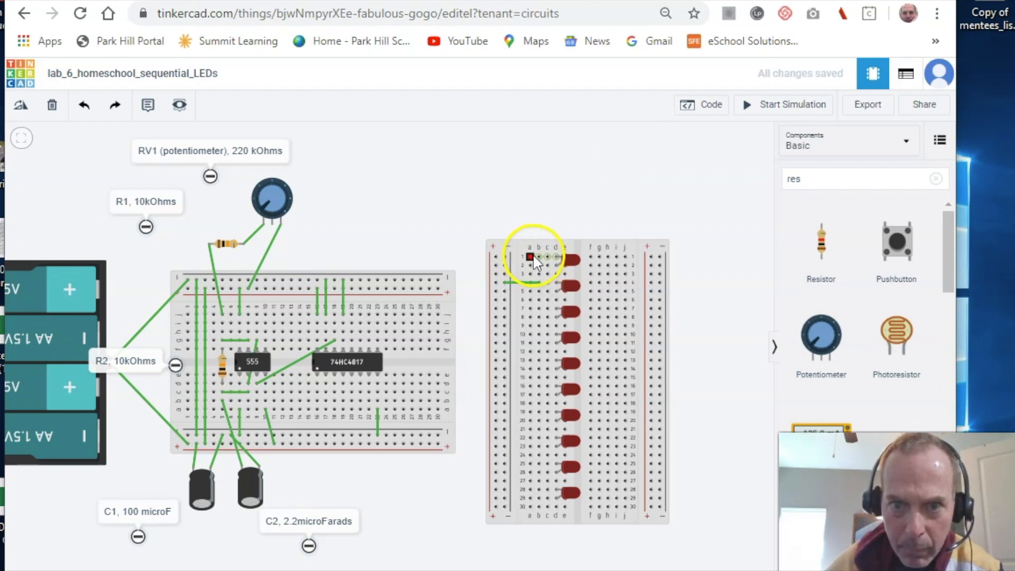
- Wire LED rows 1, 7, 4 and 10 to the left rail with short green wires
left_click(537, 257)
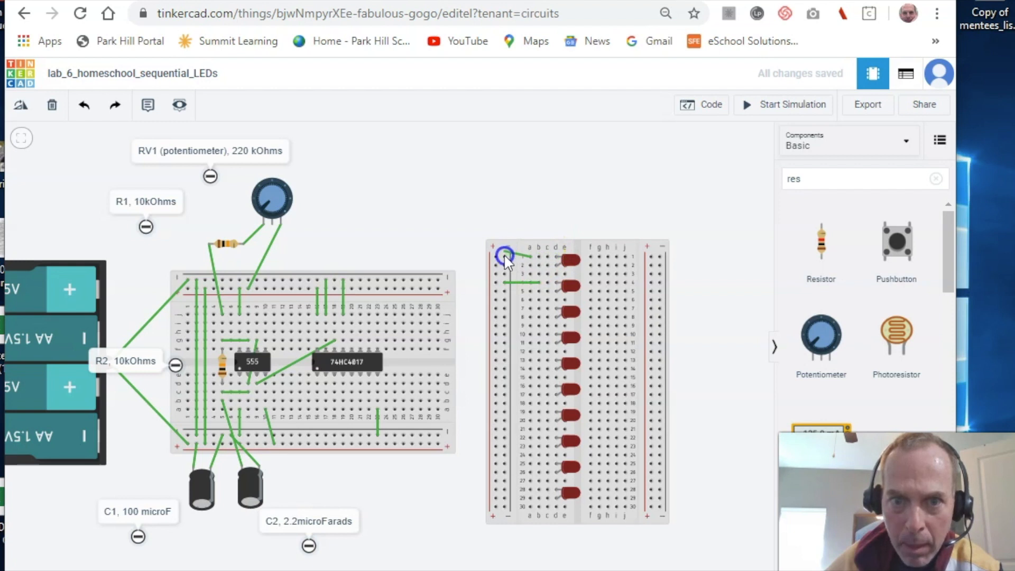
left_click(506, 257)
left_click(539, 309)
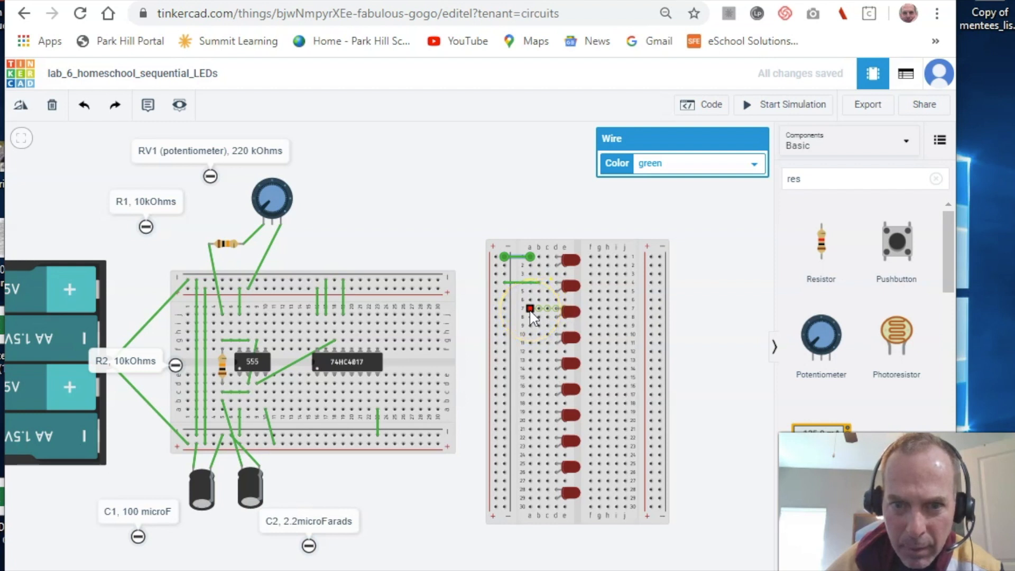
left_click(531, 309)
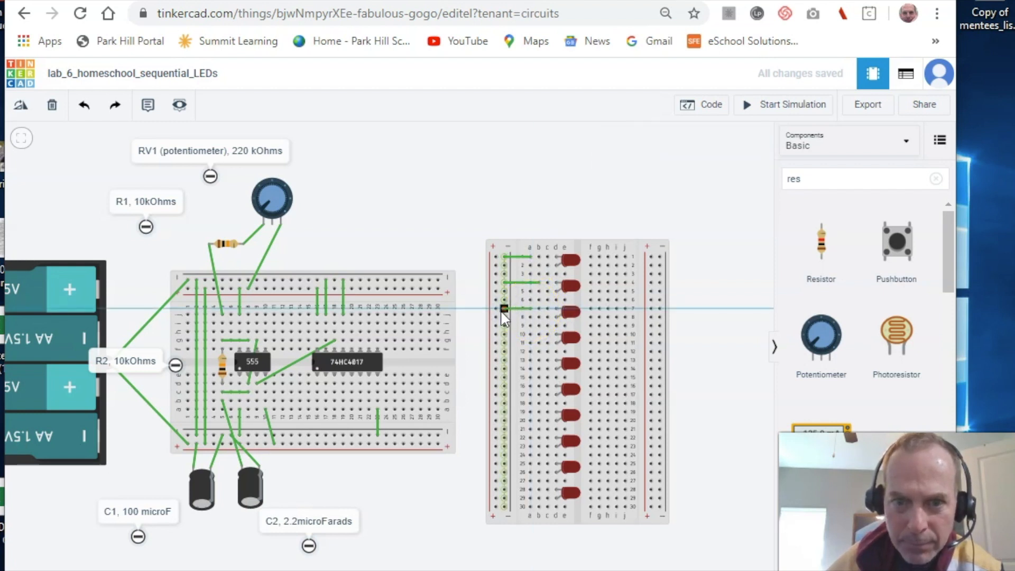
left_click(503, 310)
left_click(536, 284)
left_click_drag(539, 283, 531, 282)
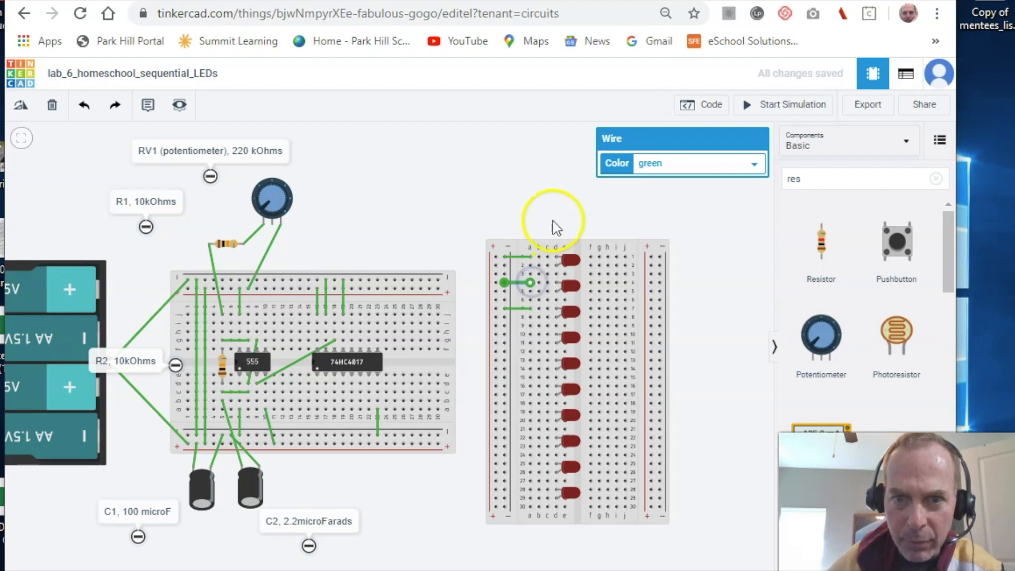
left_click(554, 173)
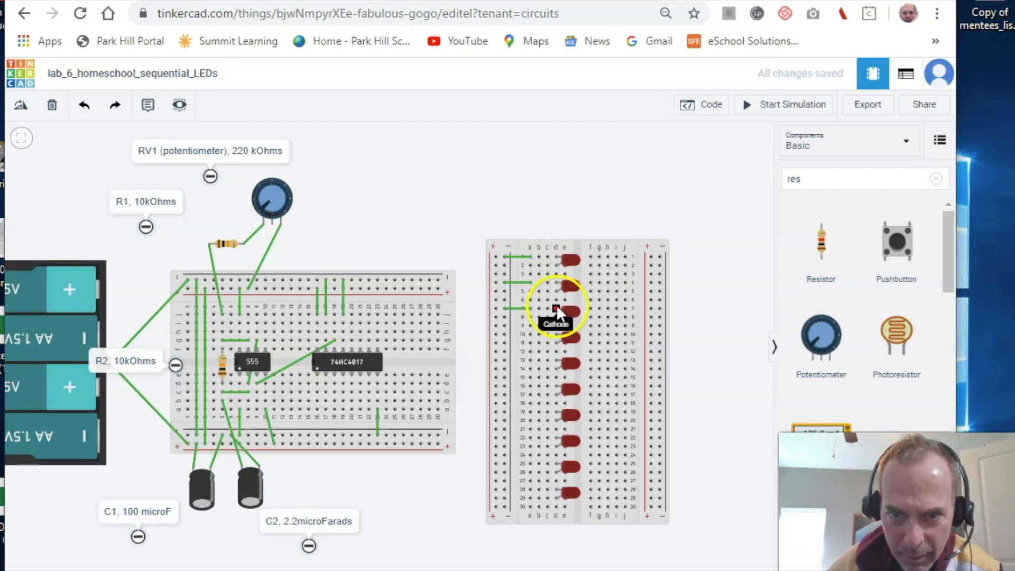
left_click(530, 334)
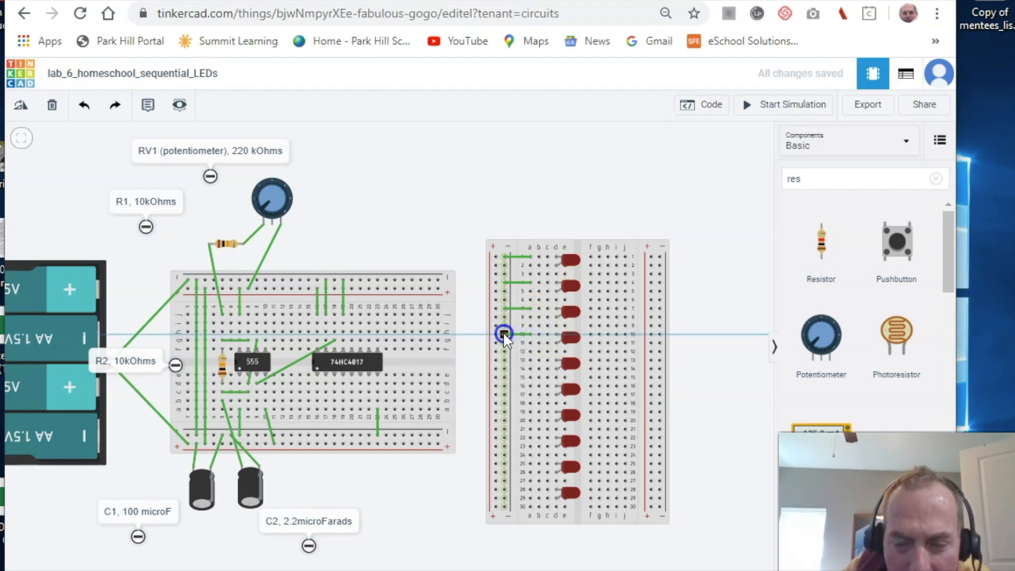
left_click(504, 335)
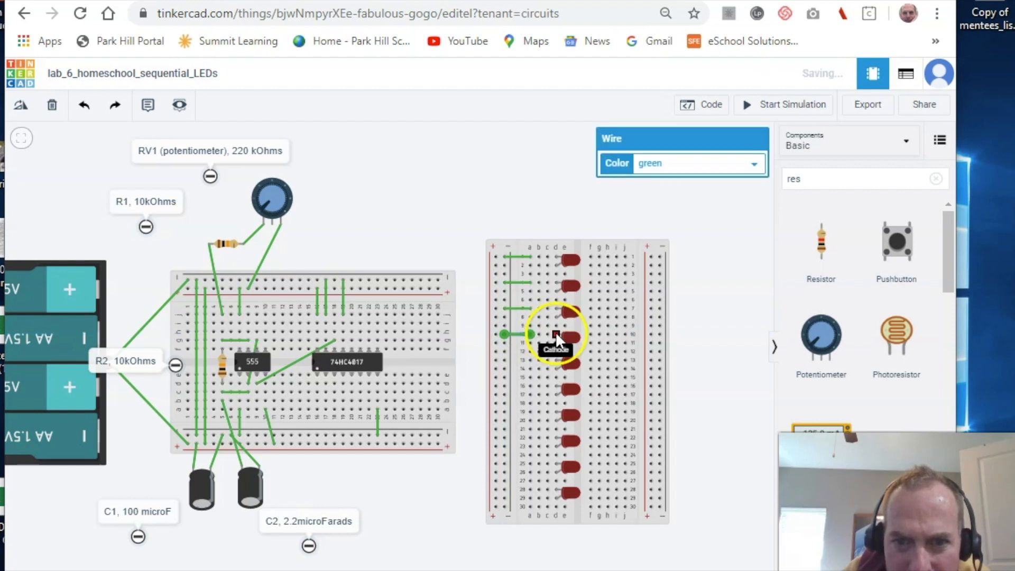
- Wire LED rows 13, 16 and 19 to the negative rail
left_click(529, 364)
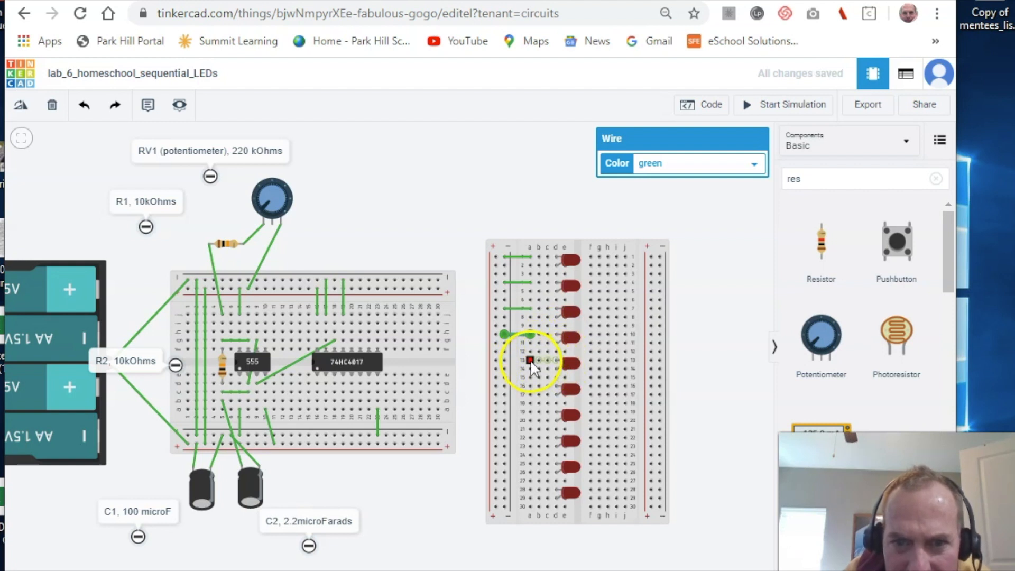
left_click(529, 360)
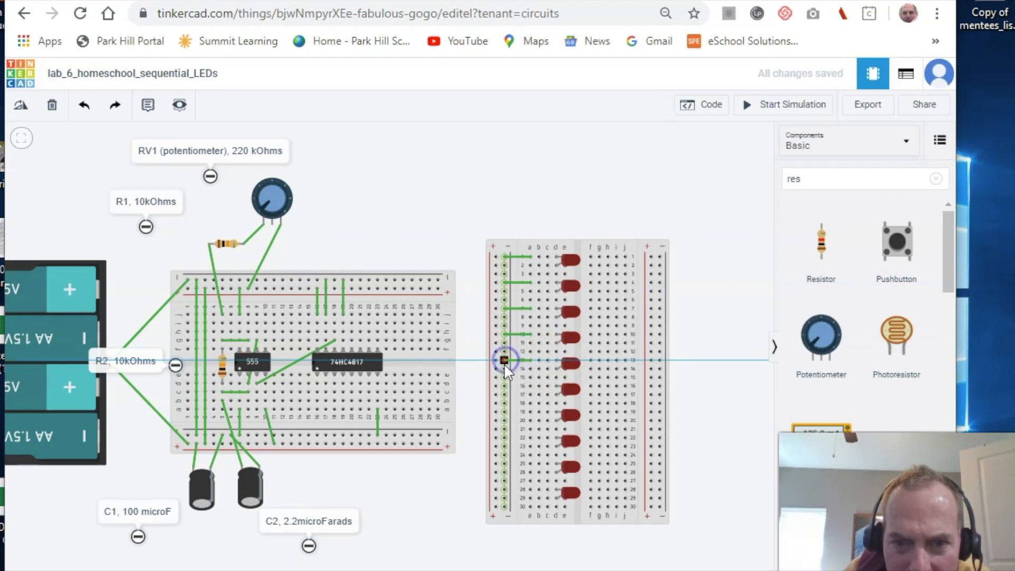
left_click(504, 362)
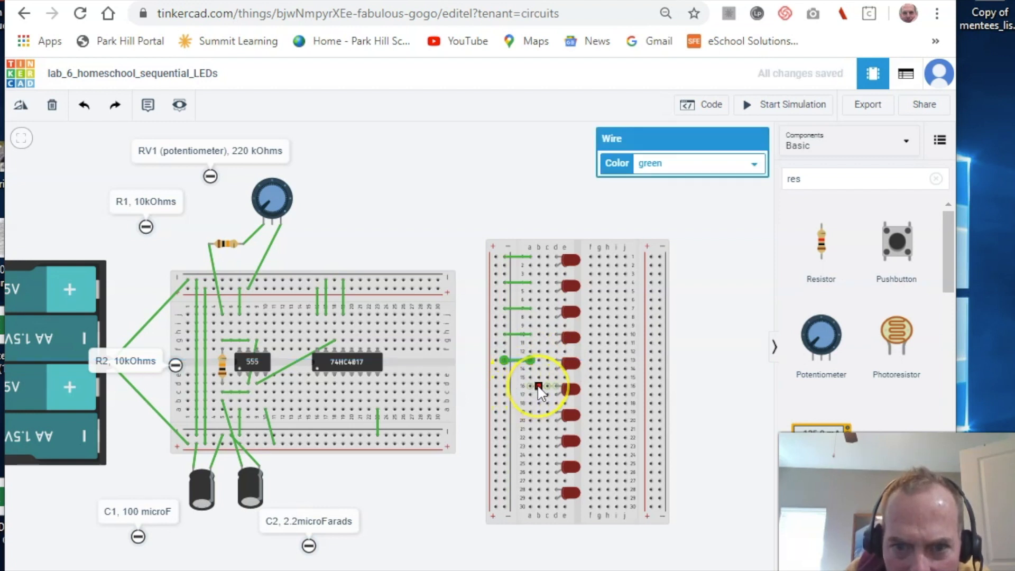
left_click(530, 387)
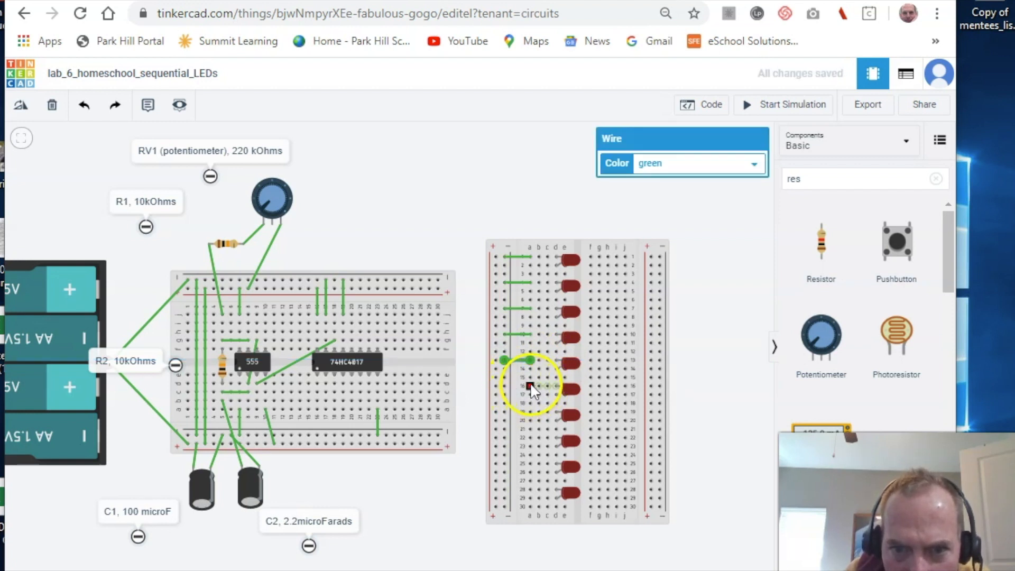
left_click(530, 386)
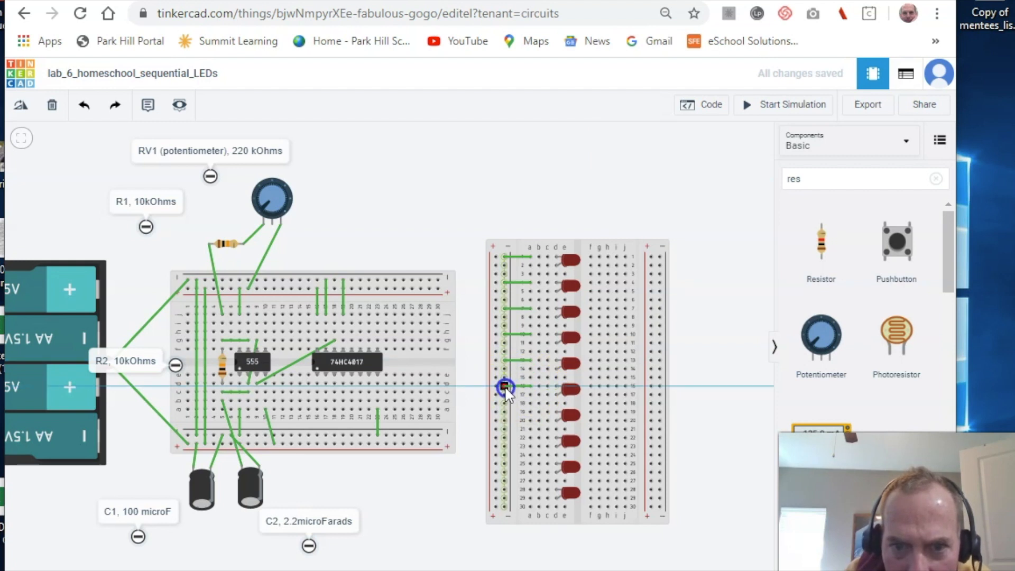
left_click(505, 387)
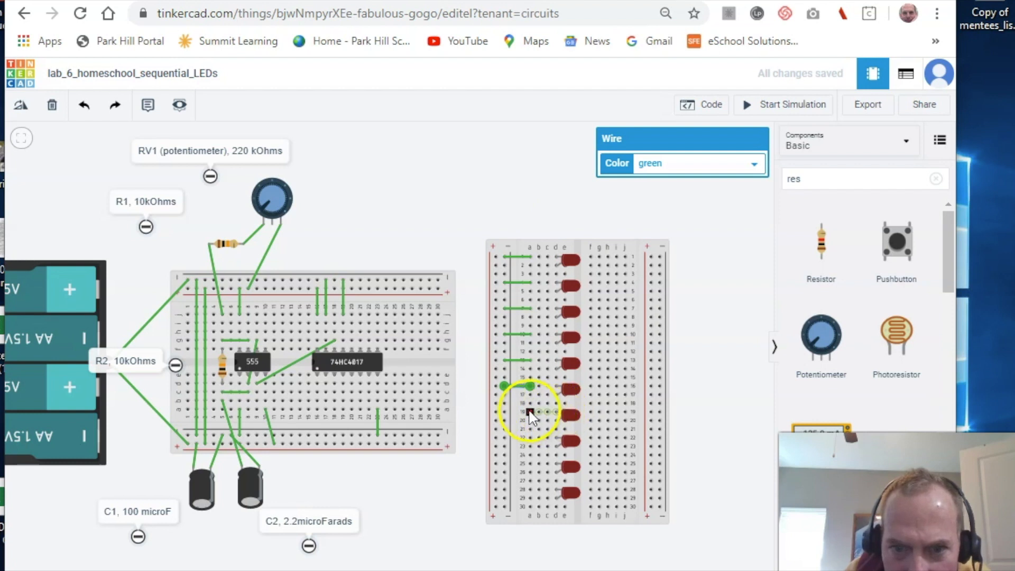
left_click(530, 412)
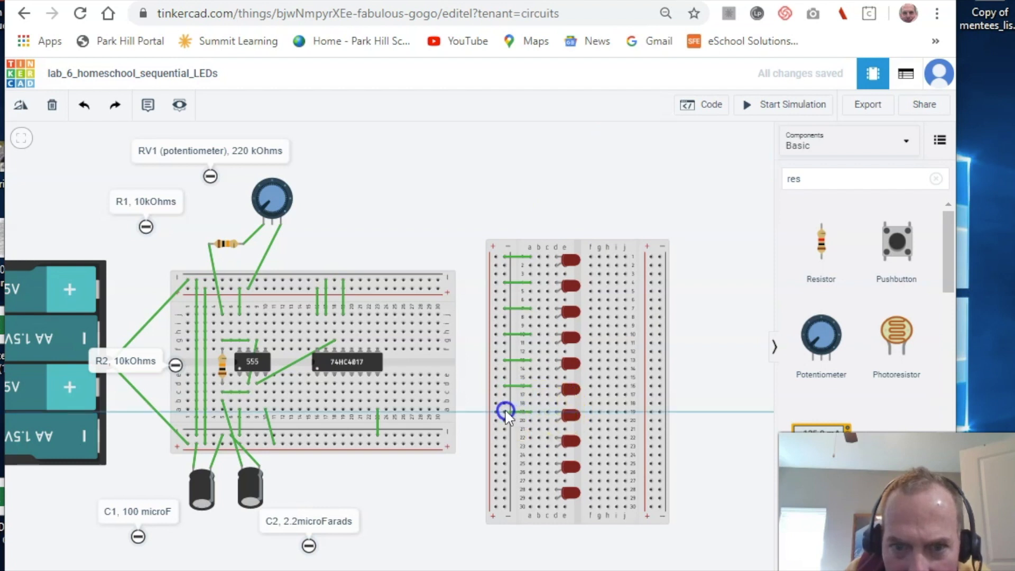
left_click(505, 412)
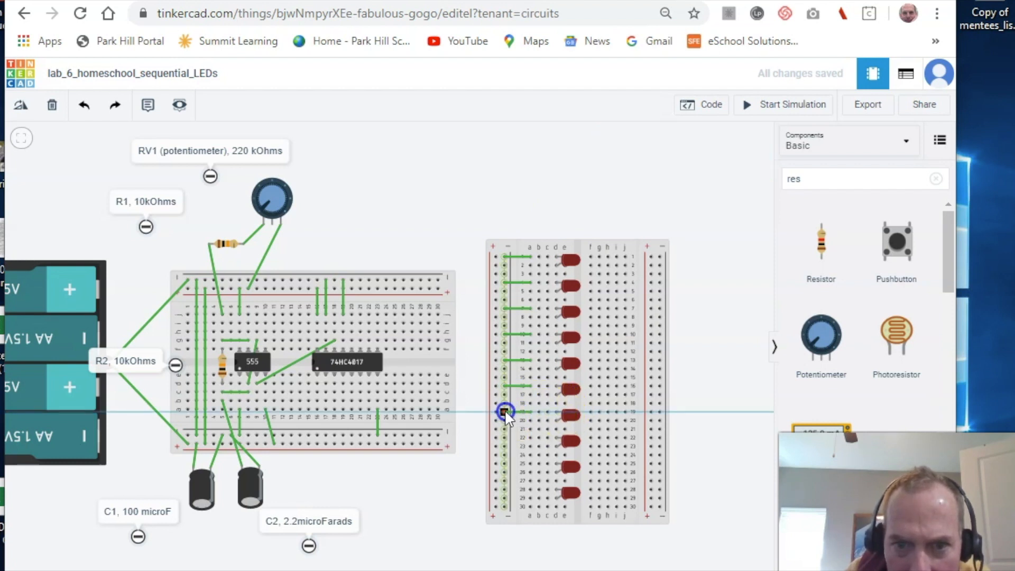
left_click(505, 411)
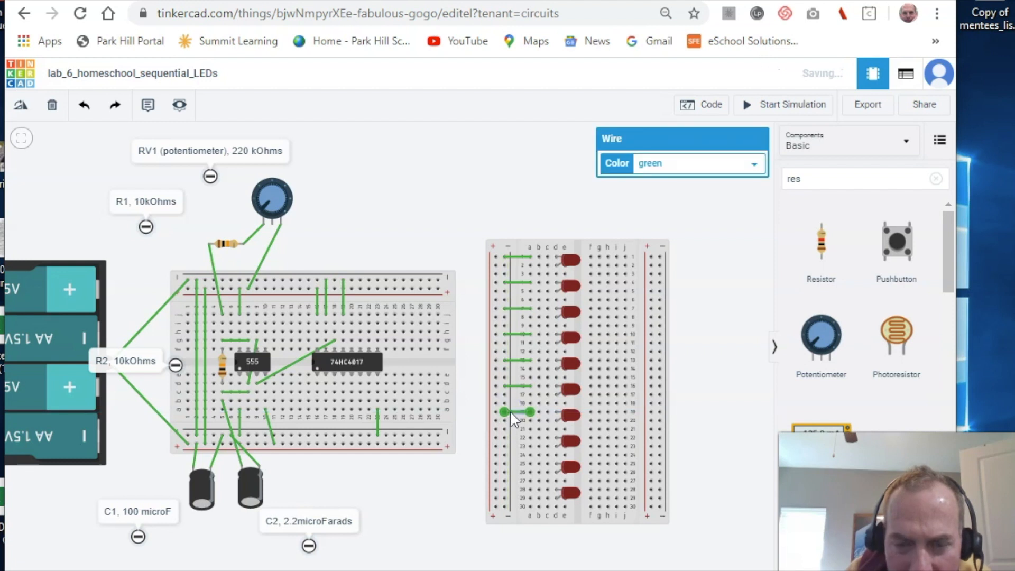
- Wire LED rows 22, 26 and 28 to the left rail
left_click(529, 438)
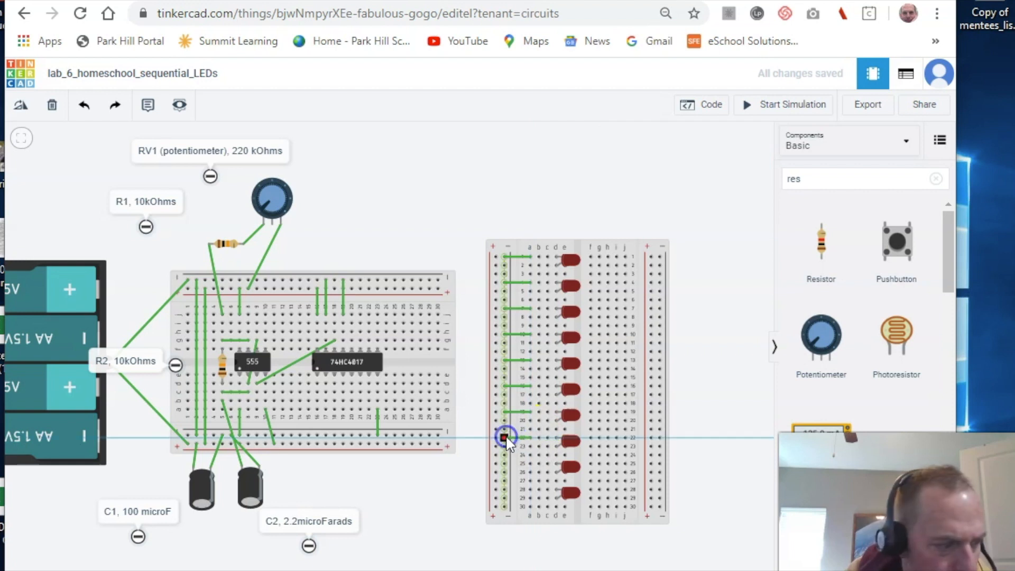
left_click(504, 438)
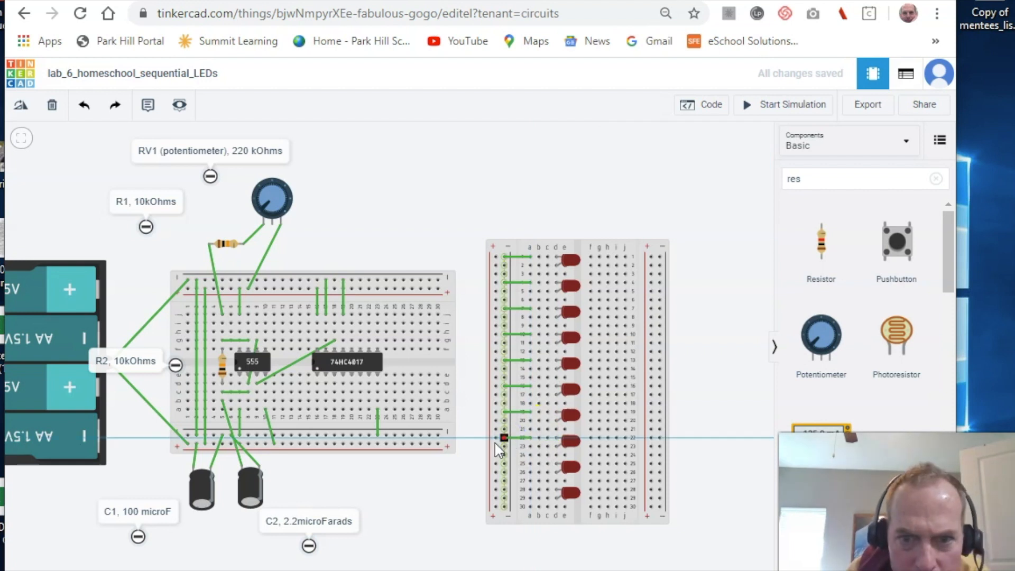
left_click(525, 463)
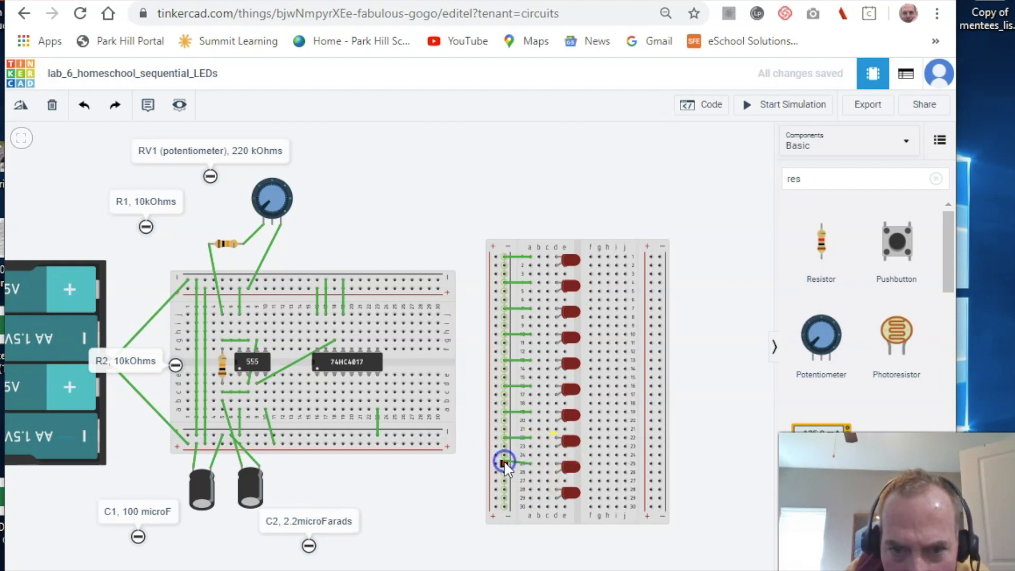
left_click(505, 464)
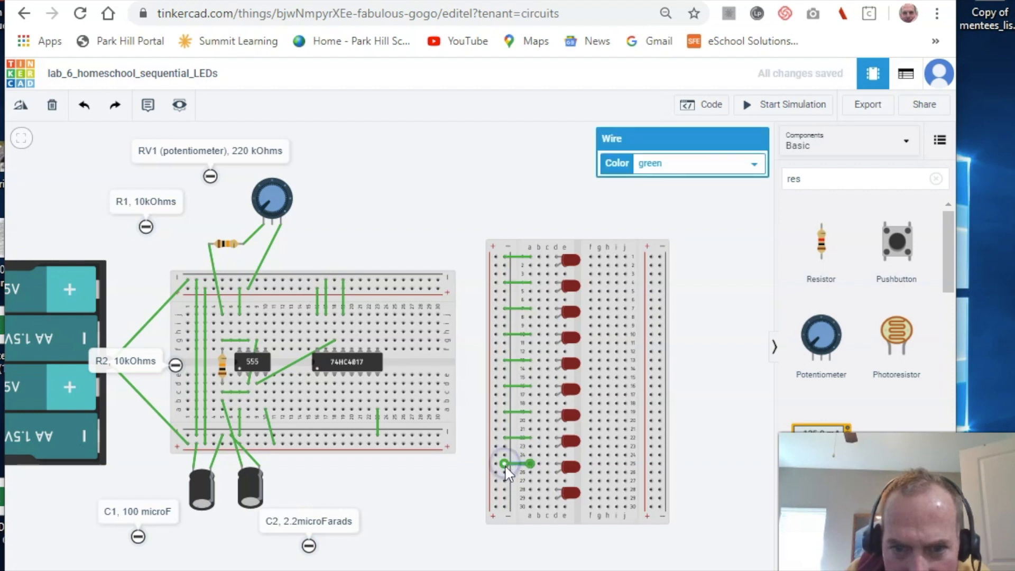
left_click(526, 485)
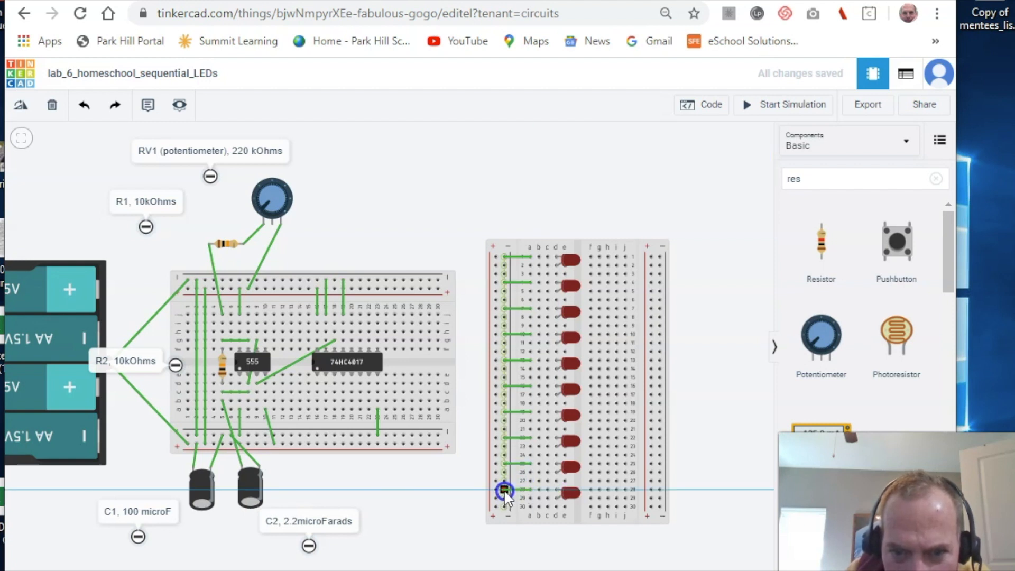
left_click(503, 491)
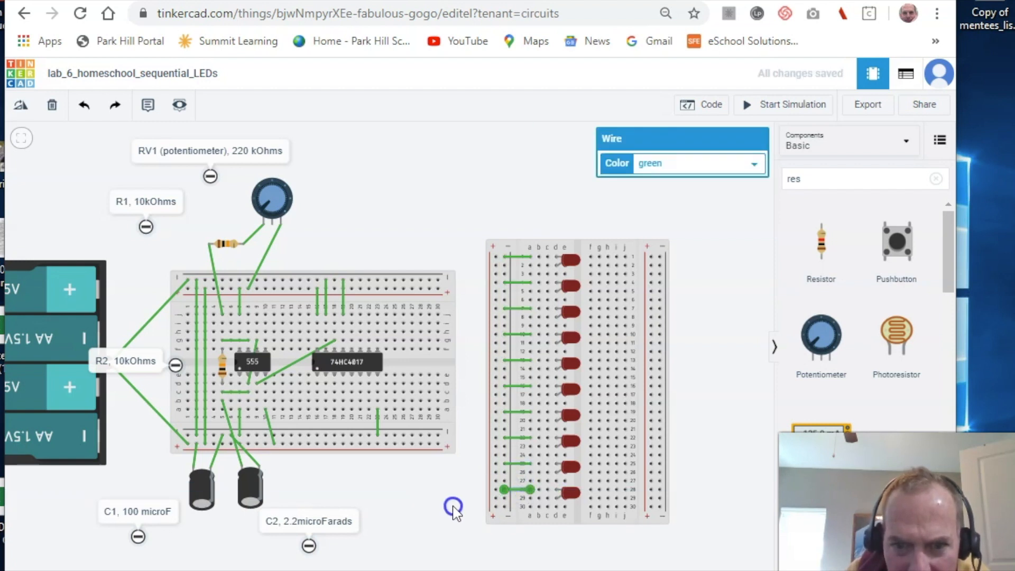
left_click_drag(454, 507, 460, 502)
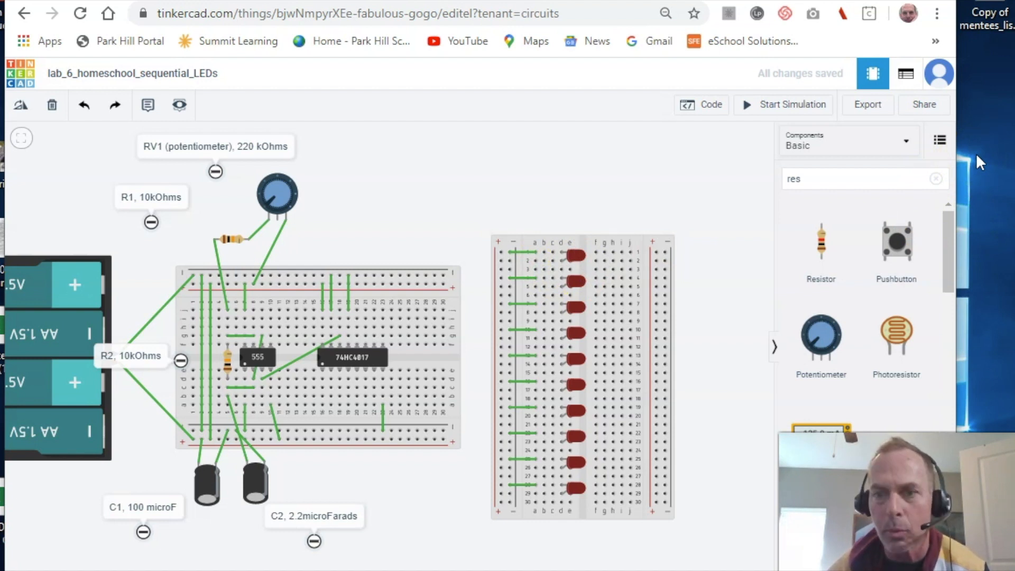
- Place a new resistor below the main breadboard and rotate it
left_click(823, 239)
left_click_drag(823, 246, 425, 486)
key("r")
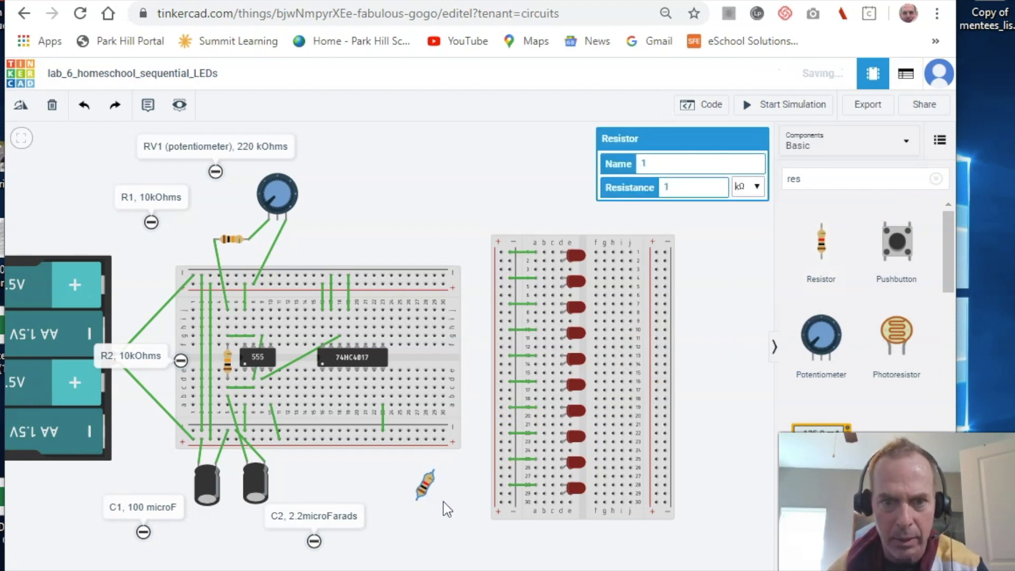
- Name the resistor R3 and set its resistance to 470 Ω
left_click(674, 163)
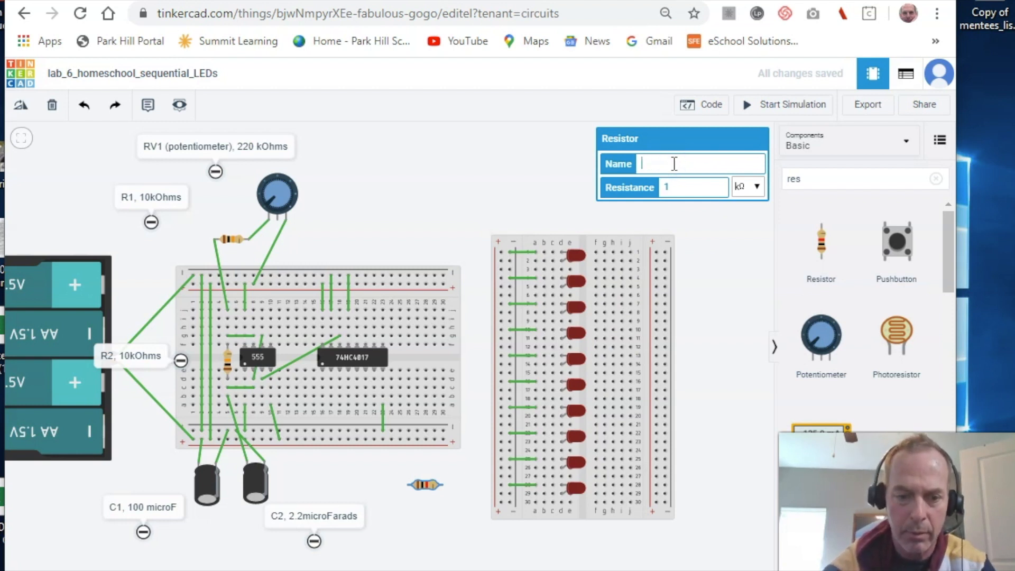
left_click(675, 164)
left_click(681, 186)
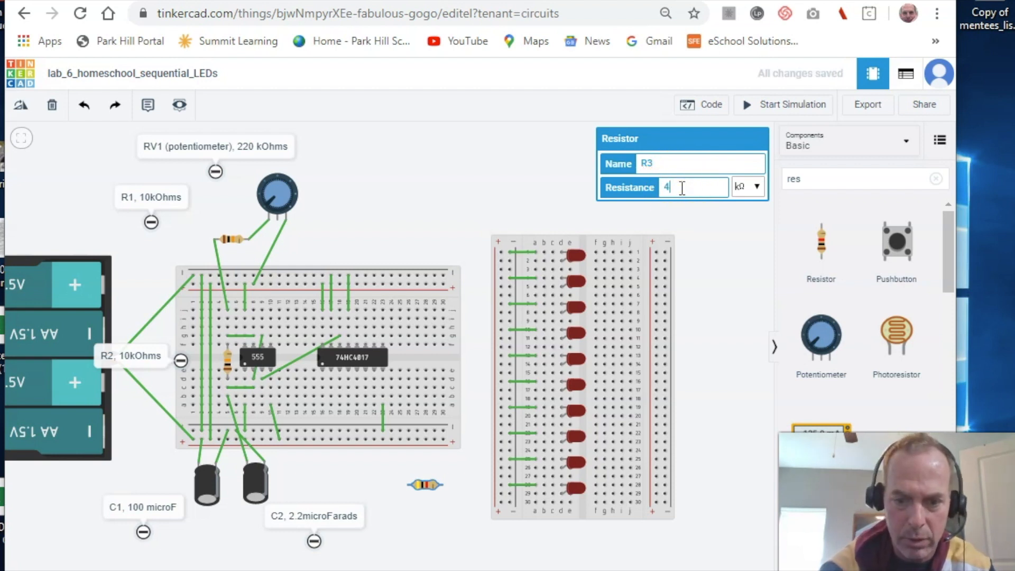
left_click(761, 192)
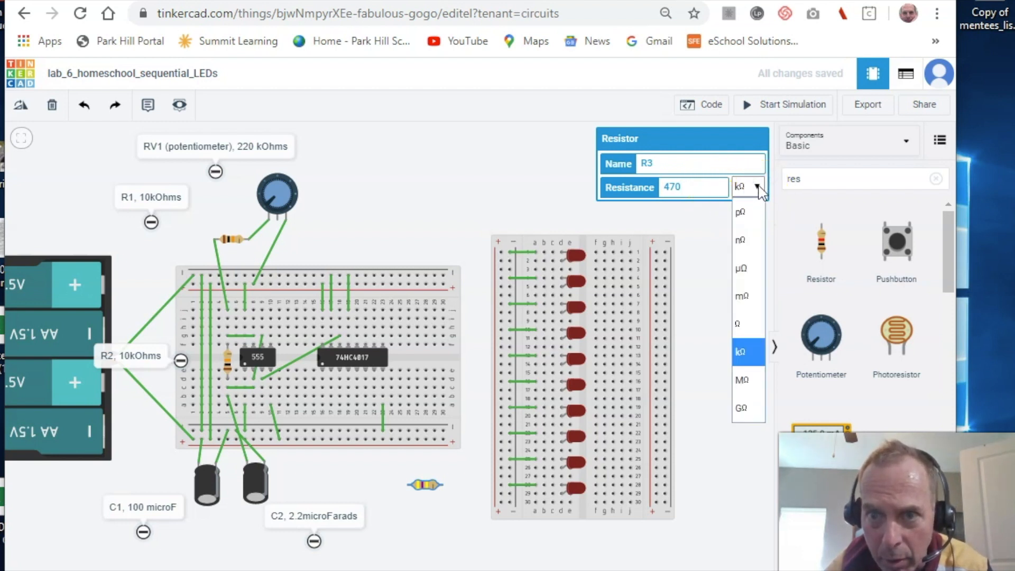
left_click(742, 322)
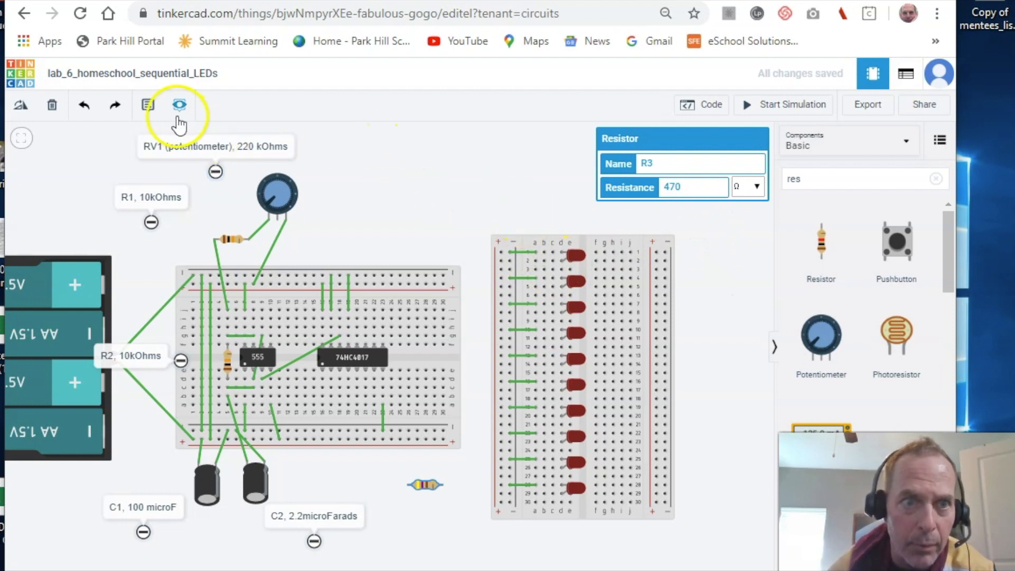
left_click(359, 152)
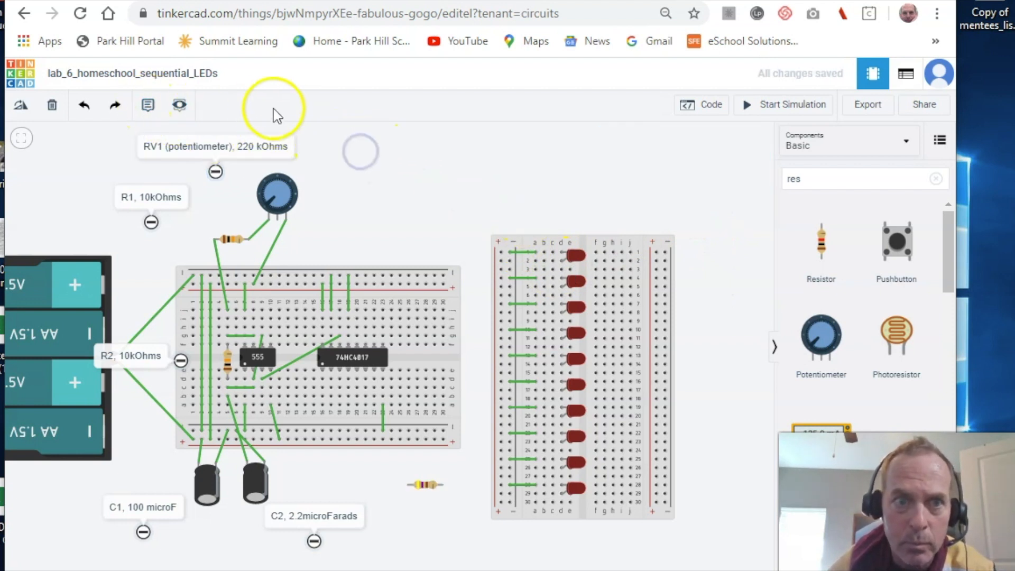
left_click(150, 104)
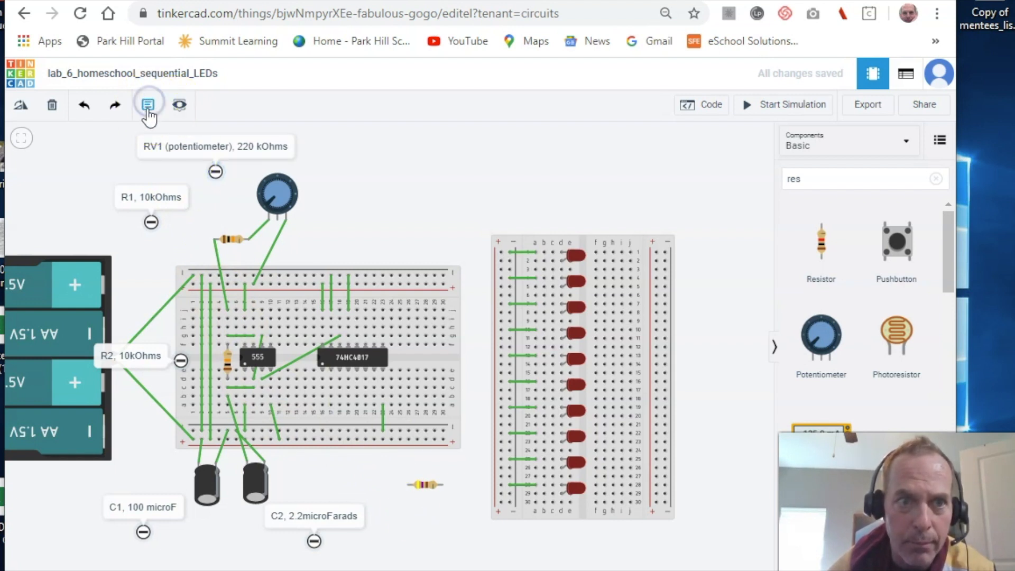
- Add a note beside the resistor reading 'R3, 470Ohms'
left_click(420, 512)
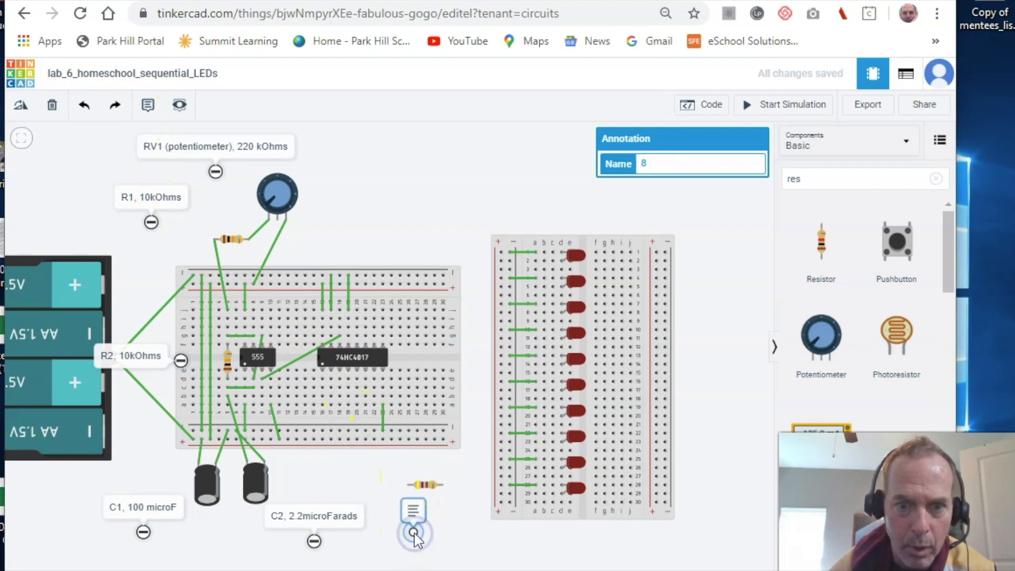
left_click(414, 511)
left_click(418, 507)
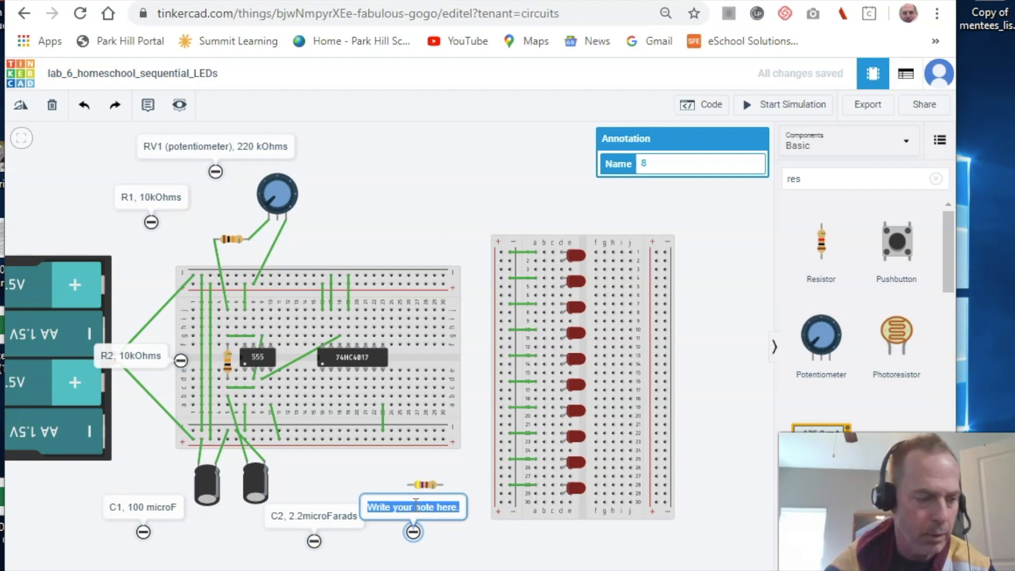
type("R3, 4")
type("70")
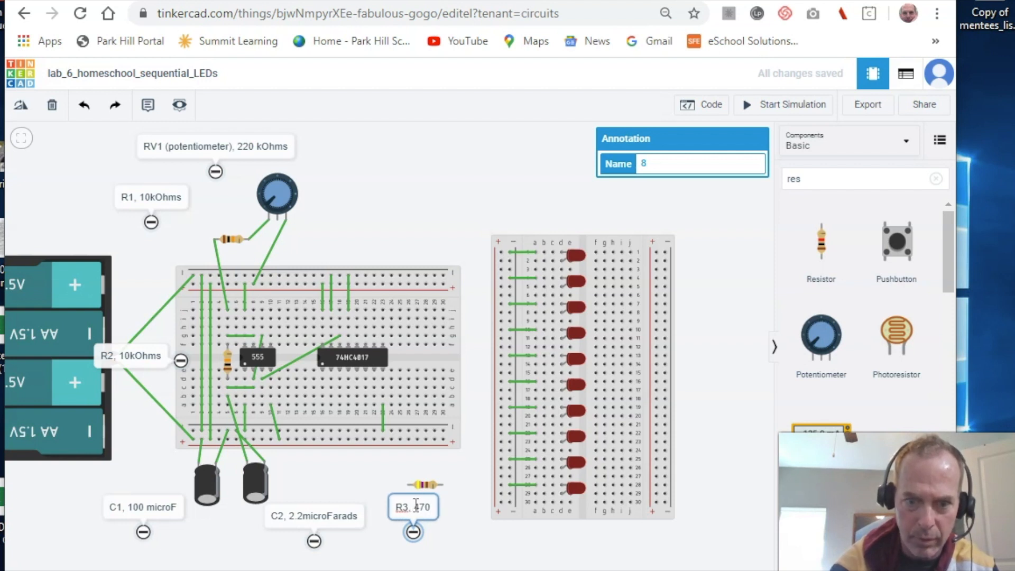
type("Ohms")
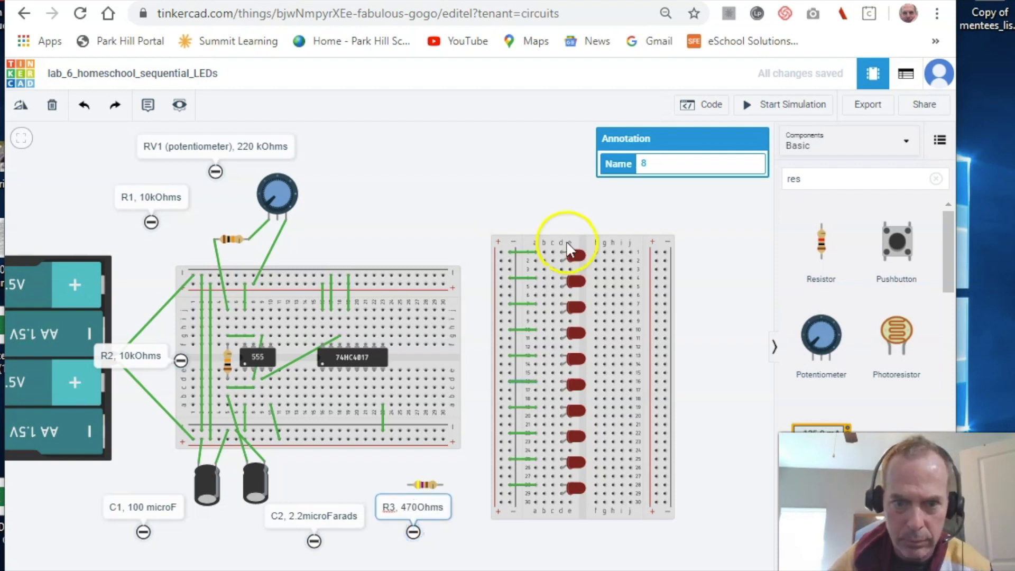
left_click(449, 548)
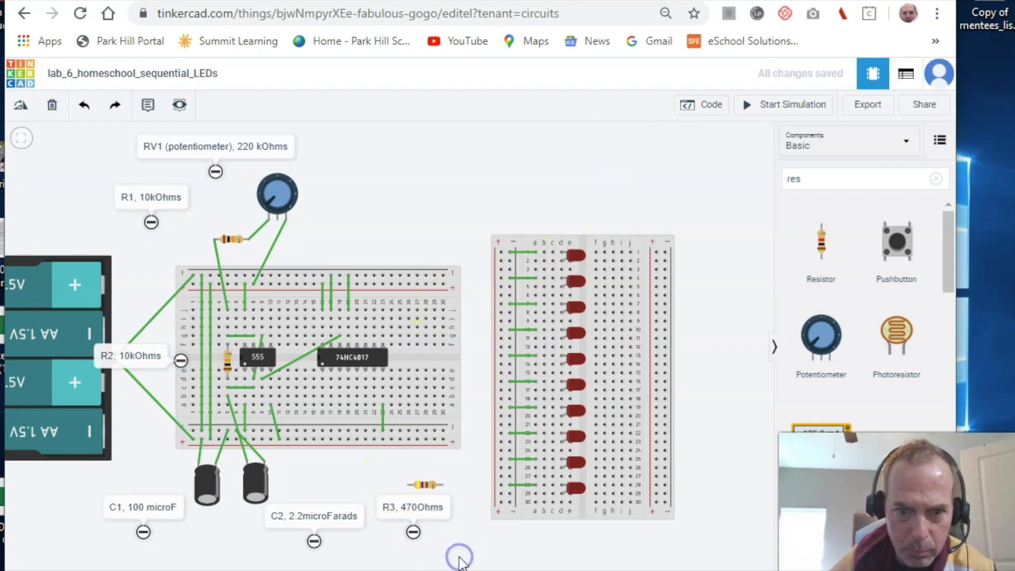
left_click(586, 496)
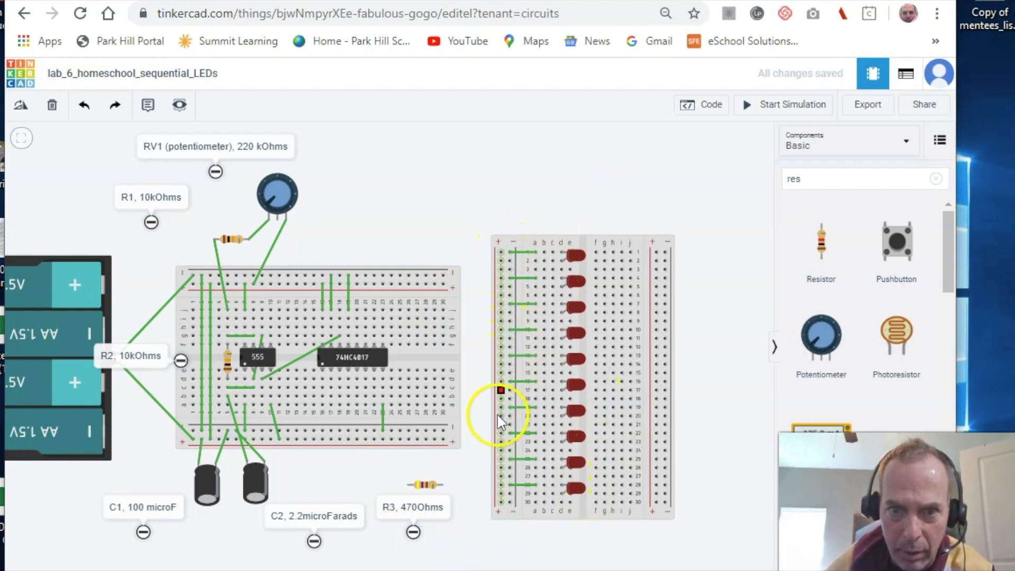
- Wire the LED breadboard's rail to R3's right leg and R3's left leg to the main bottom rail
left_click(509, 501)
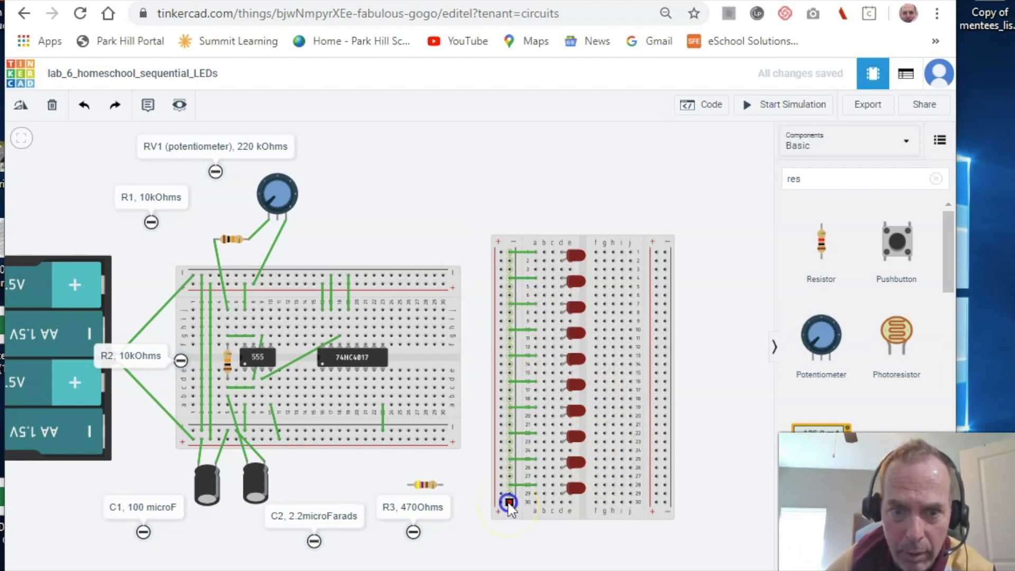
left_click(441, 483)
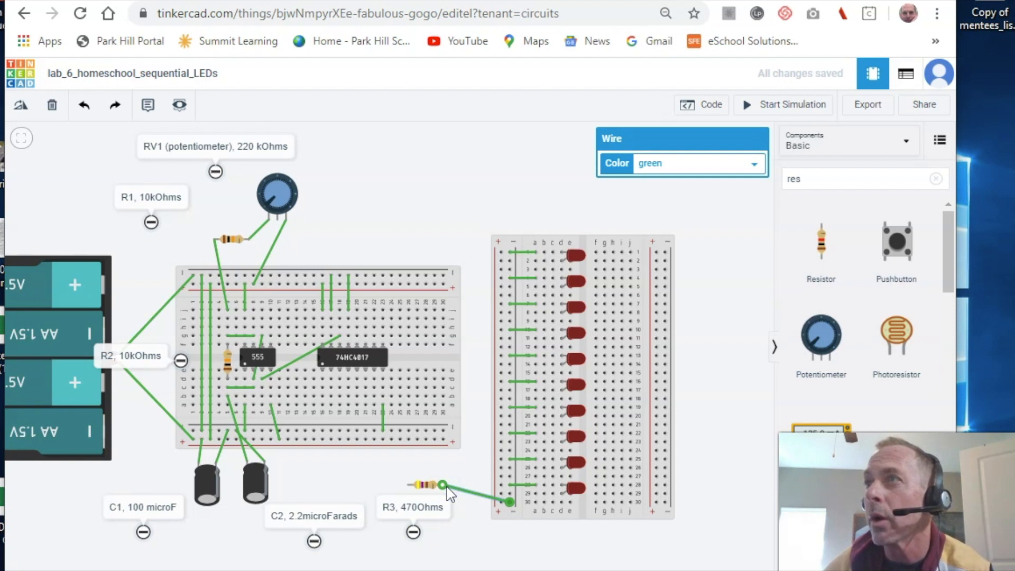
left_click(408, 485)
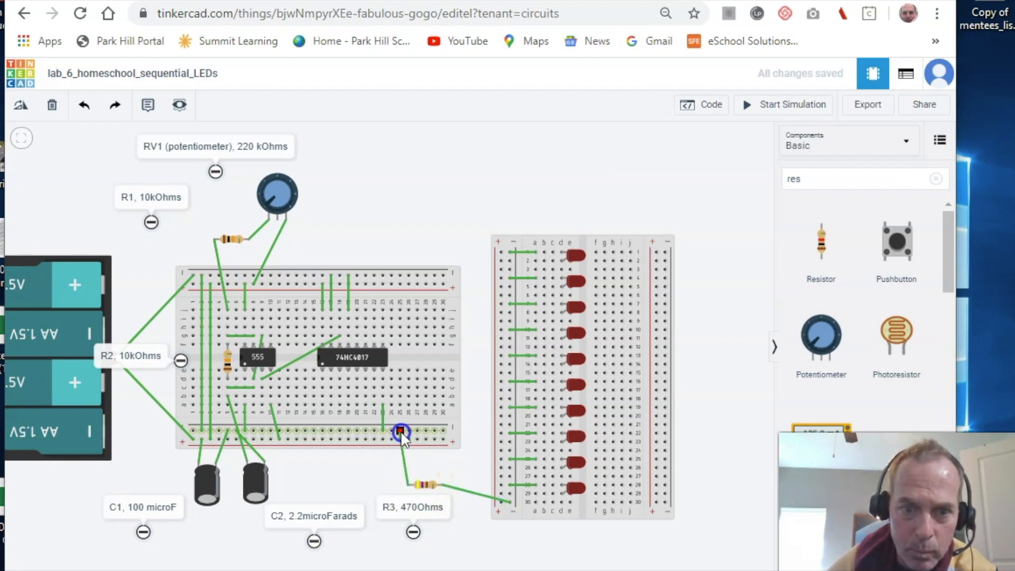
left_click(401, 433)
left_click(380, 468)
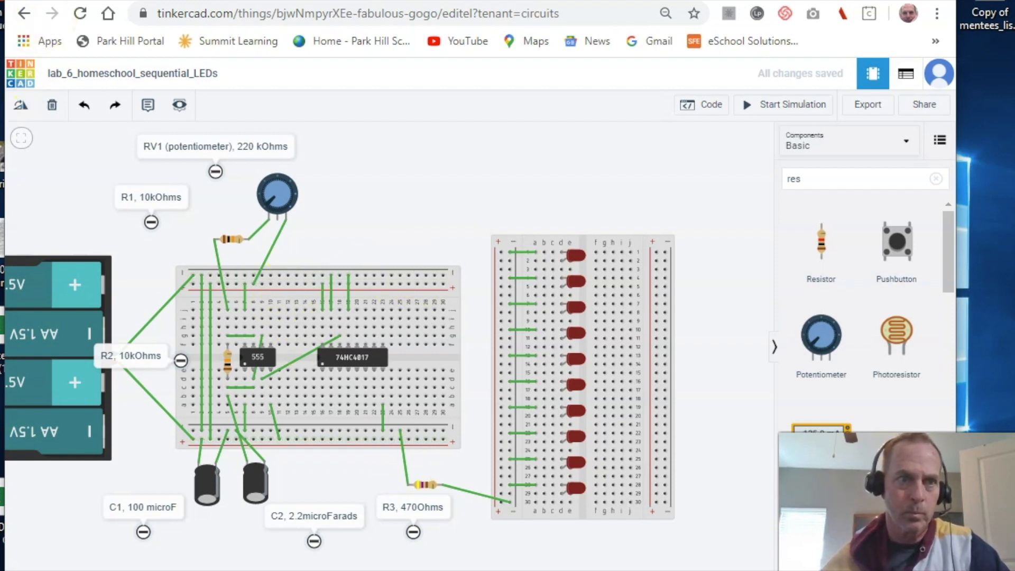
left_click_drag(106, 0, 142, 16)
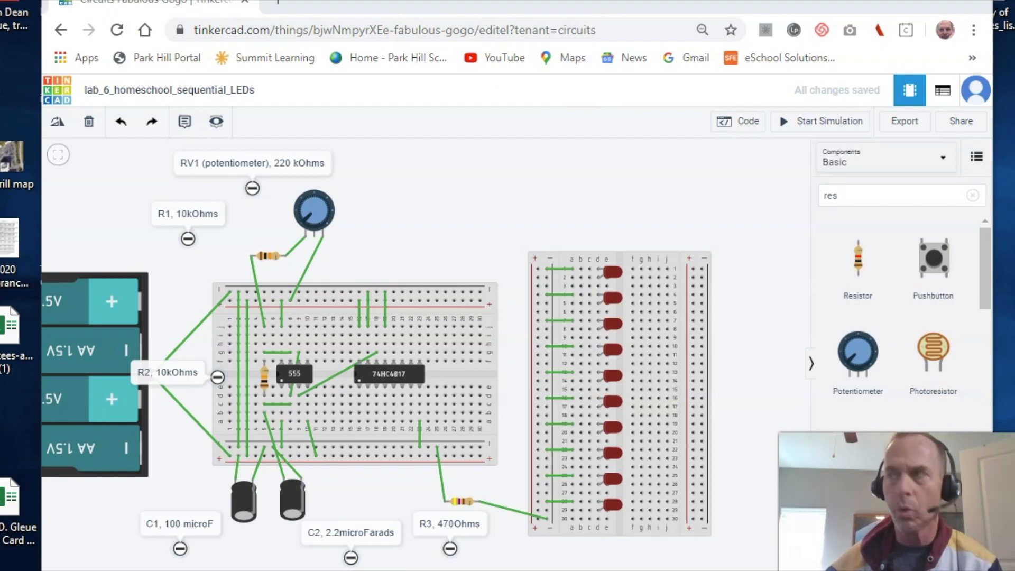
left_click_drag(1014, 0, 325, 10)
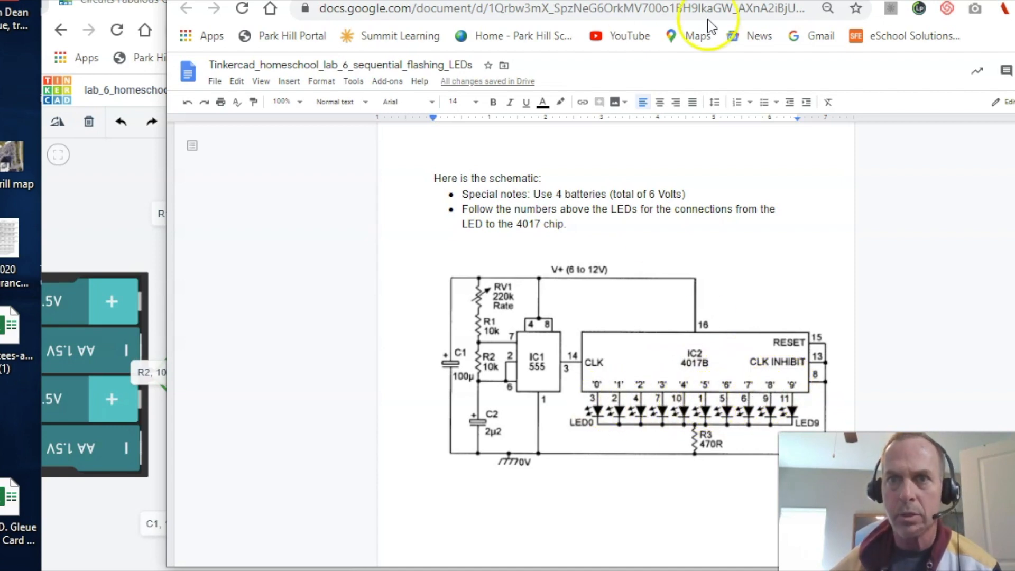
left_click_drag(720, 0, 1014, 48)
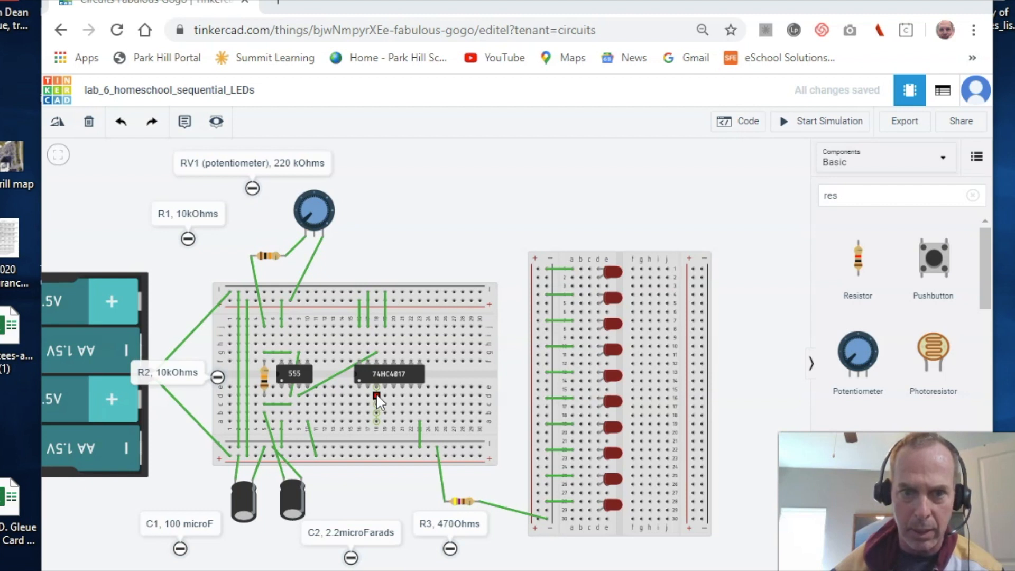
- Wire three 74HC4017 outputs to the top three LED rows, then begin a wire from Output 4
left_click(376, 394)
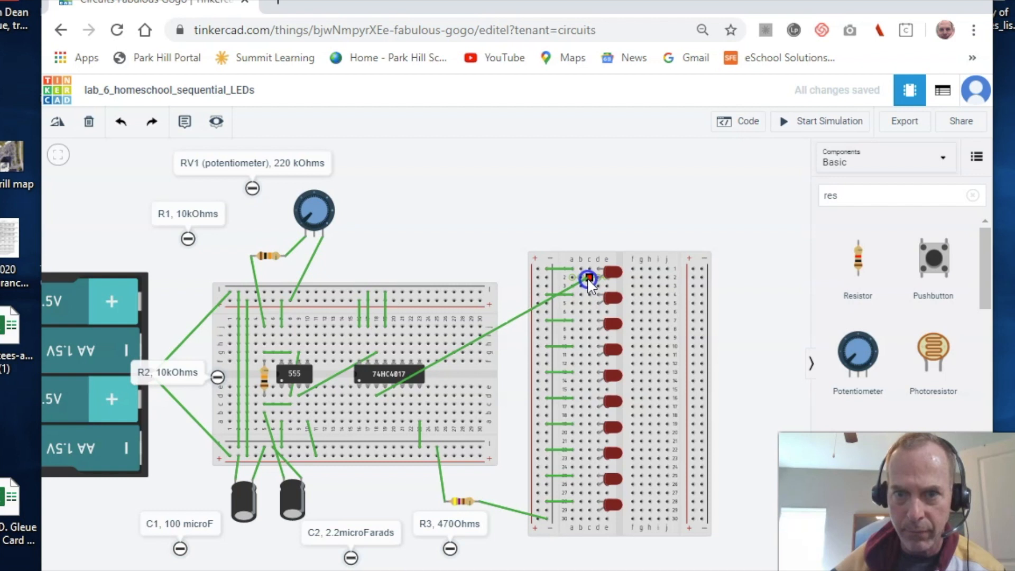
left_click(589, 278)
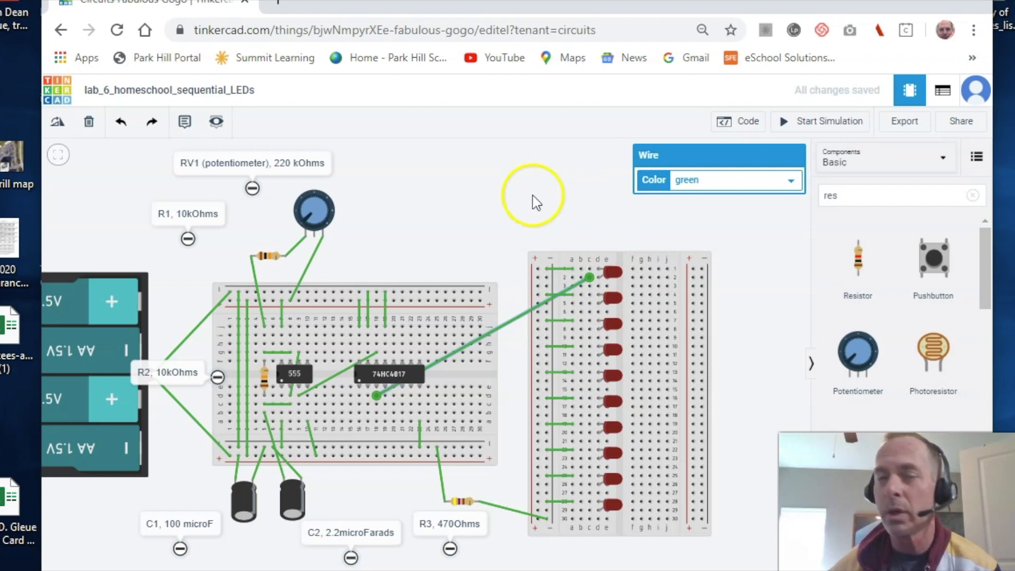
left_click(369, 393)
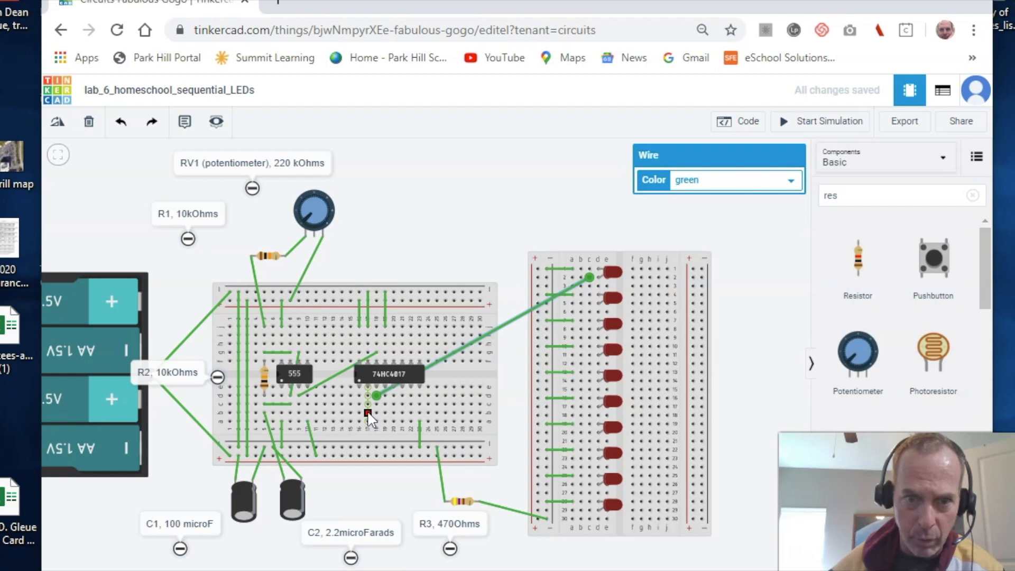
left_click(368, 413)
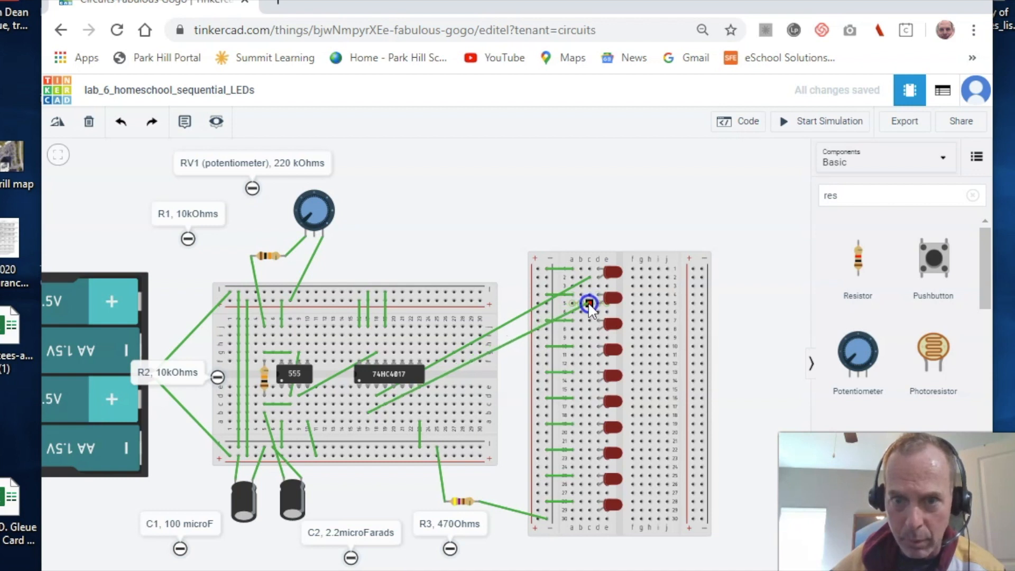
left_click(588, 303)
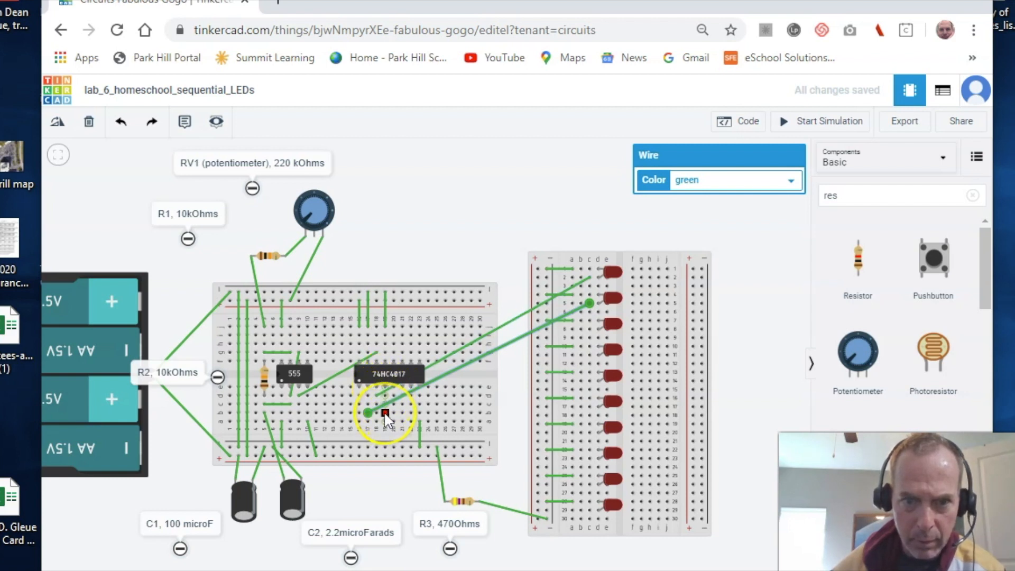
left_click(384, 412)
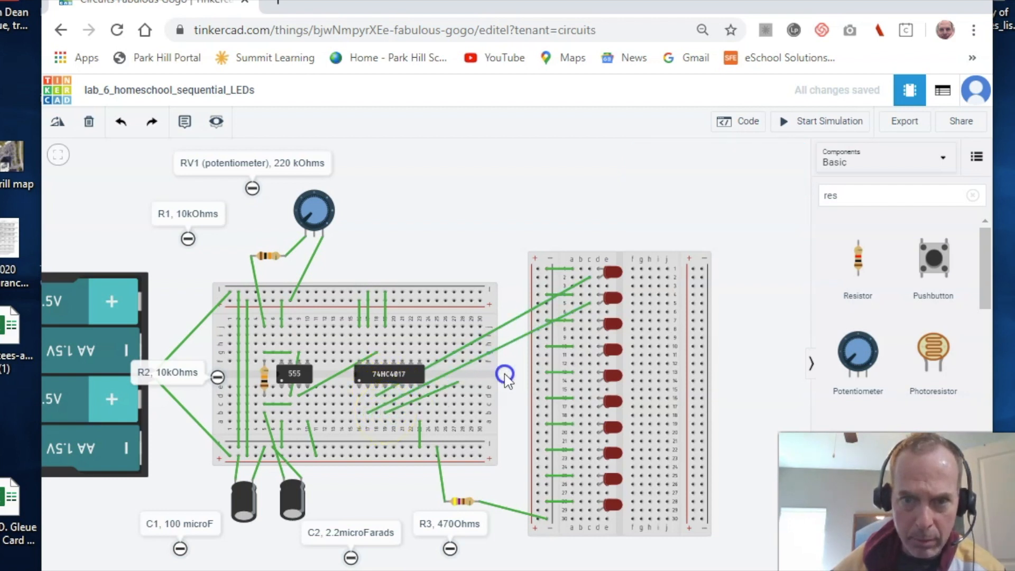
left_click(589, 328)
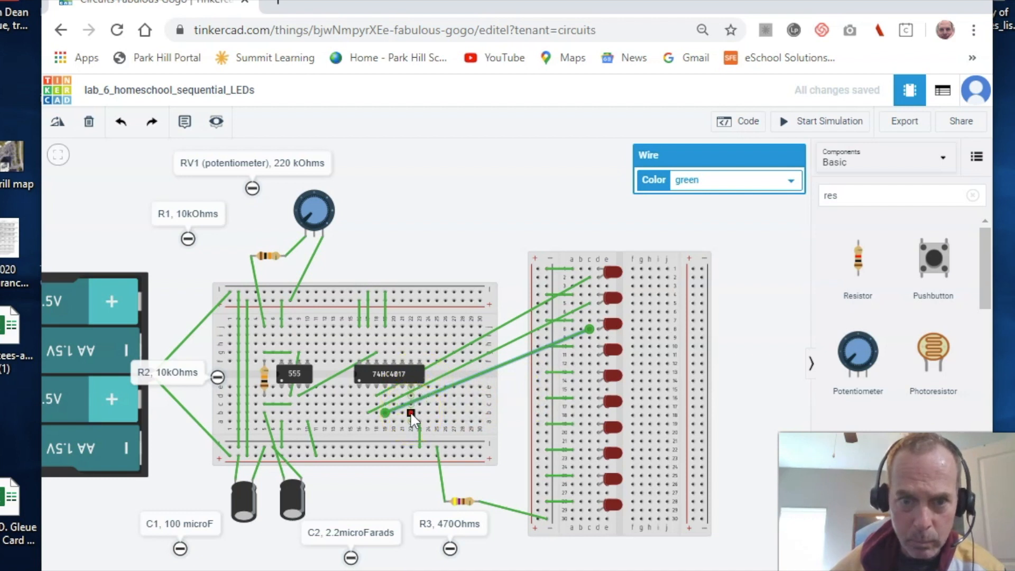
left_click(461, 225)
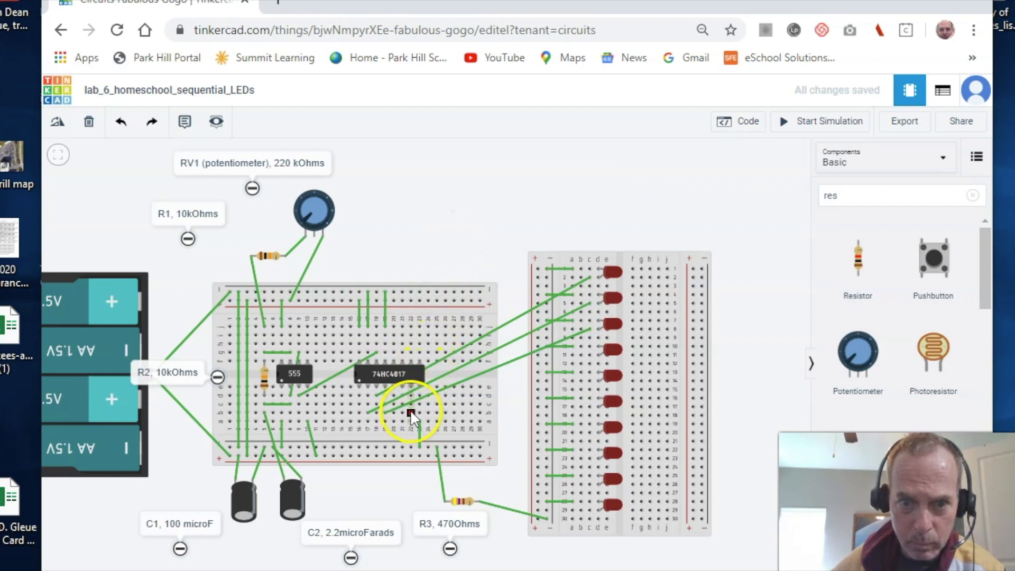
left_click_drag(411, 385, 588, 357)
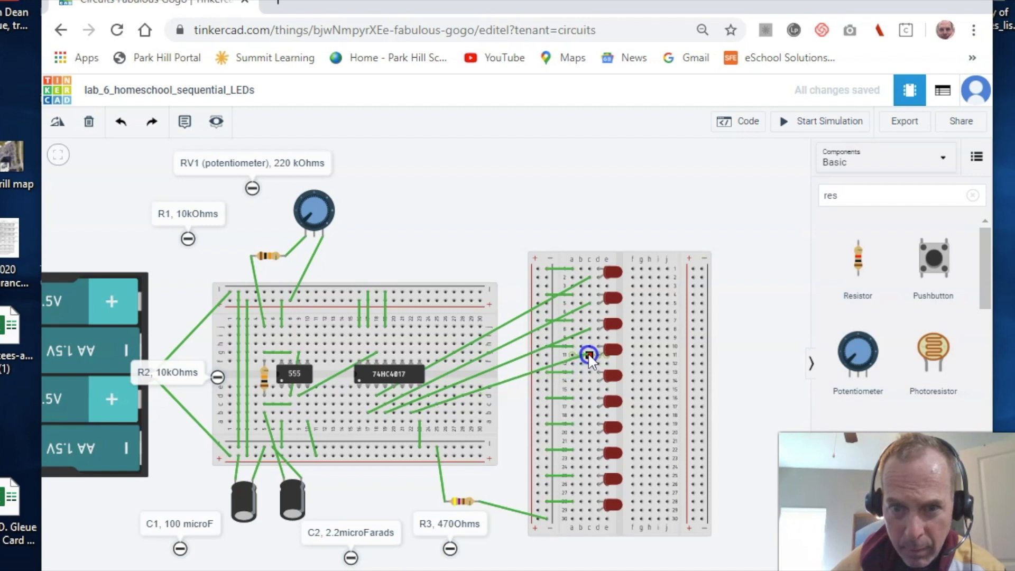
- End the Output 4 wire at LED row 11 and wire two more outputs to the LEDs near row 14
left_click(589, 357)
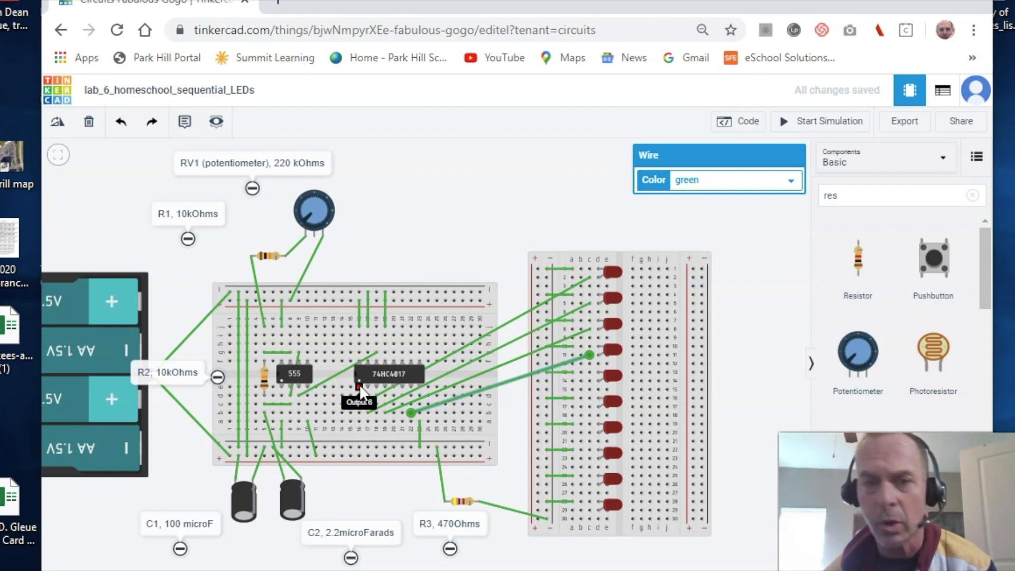
left_click(367, 389)
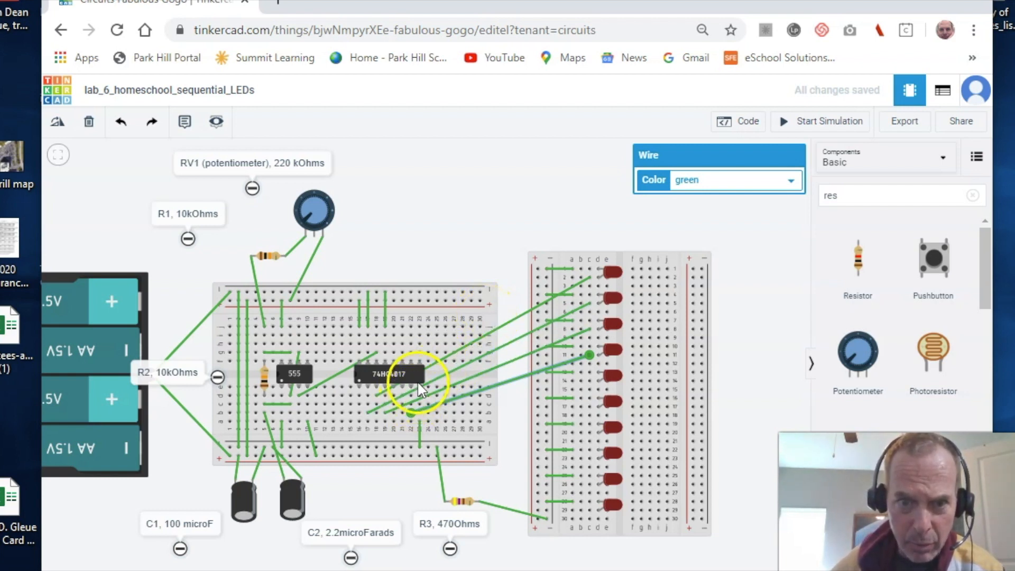
left_click(410, 351)
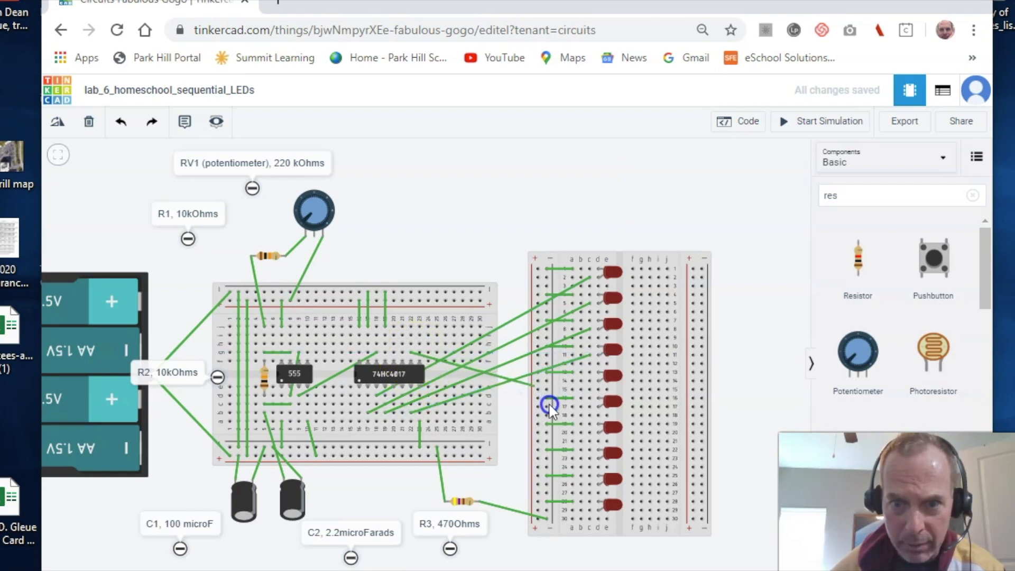
left_click(590, 380)
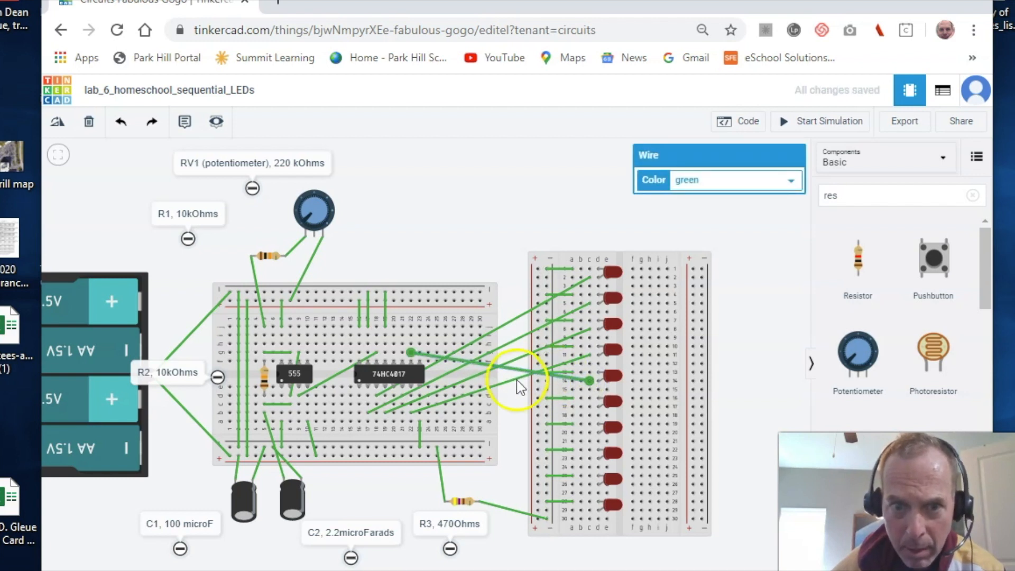
left_click(359, 423)
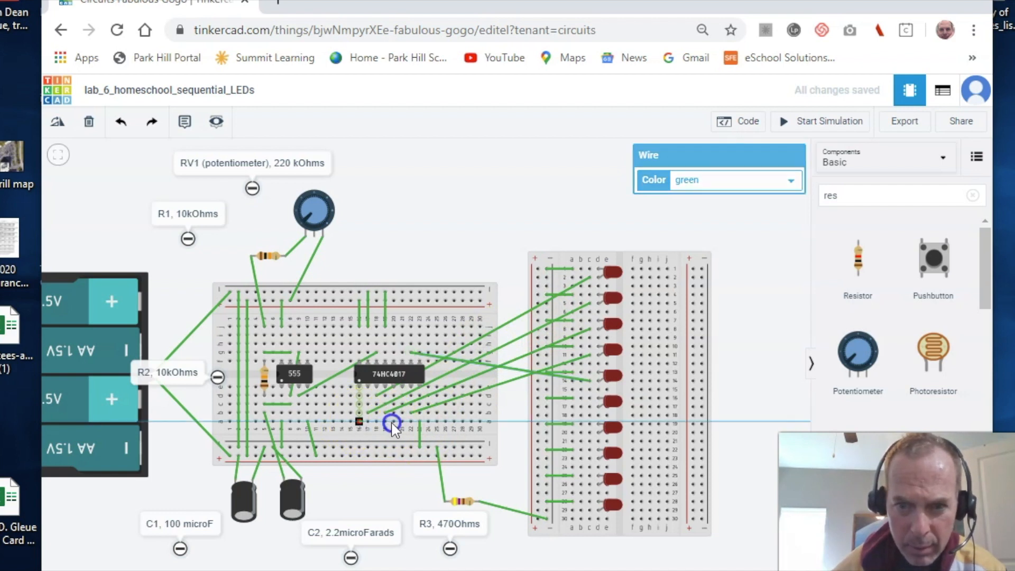
left_click(588, 407)
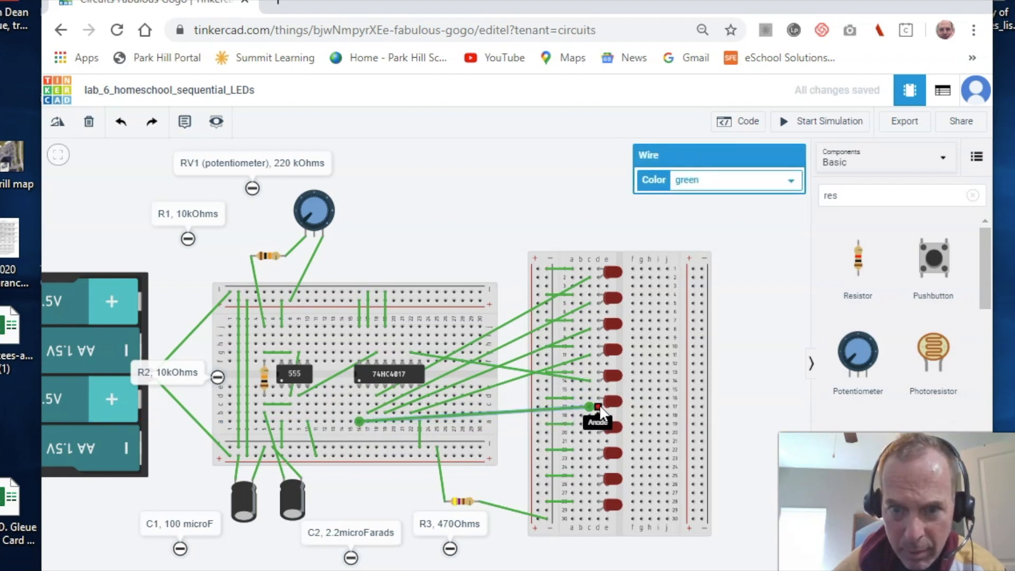
left_click(517, 175)
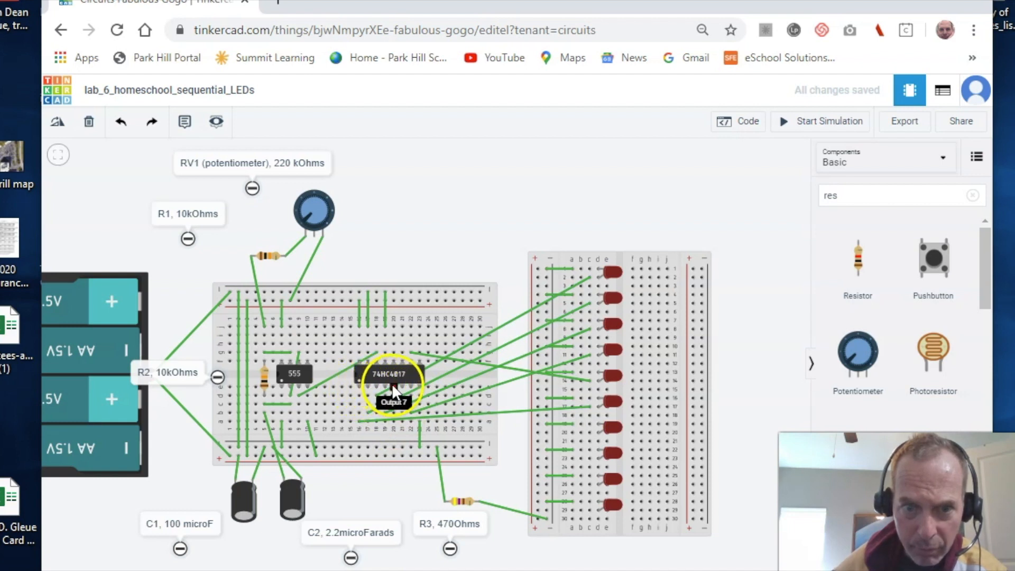
- Wire two more counter outputs to the next LEDs, including the LED at row 23
left_click_drag(394, 416, 580, 433)
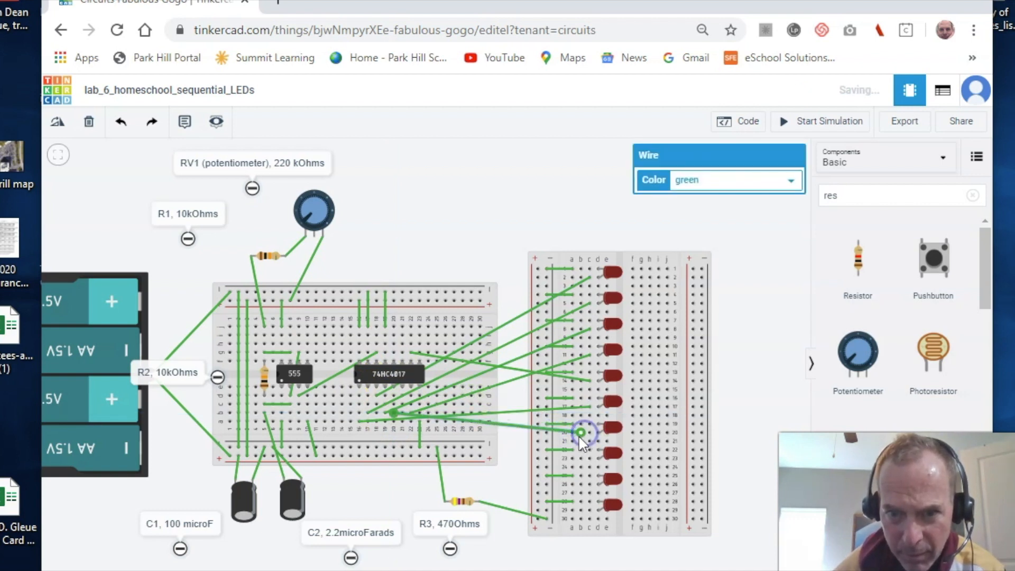
left_click(464, 168)
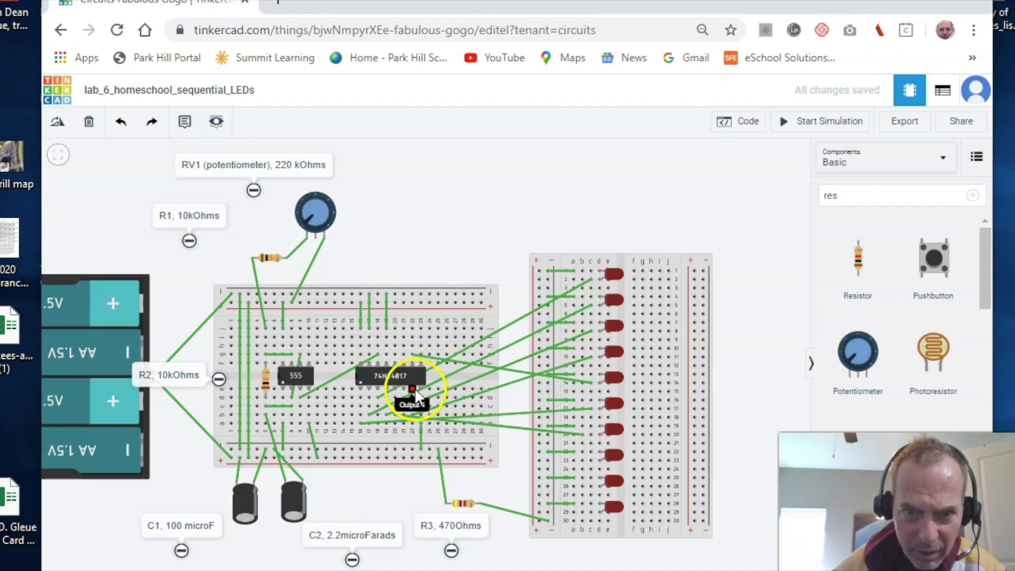
left_click(404, 426)
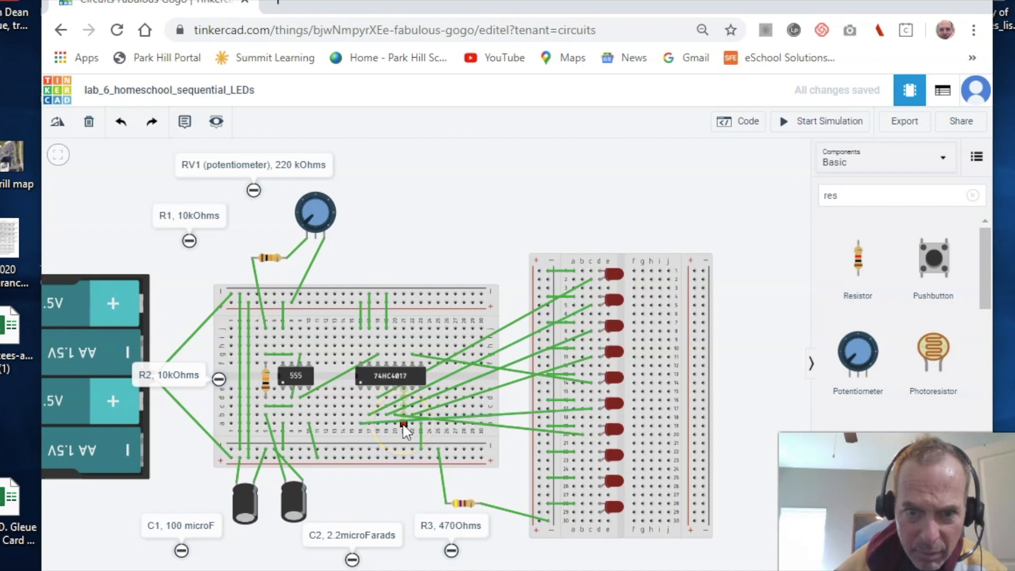
left_click(404, 425)
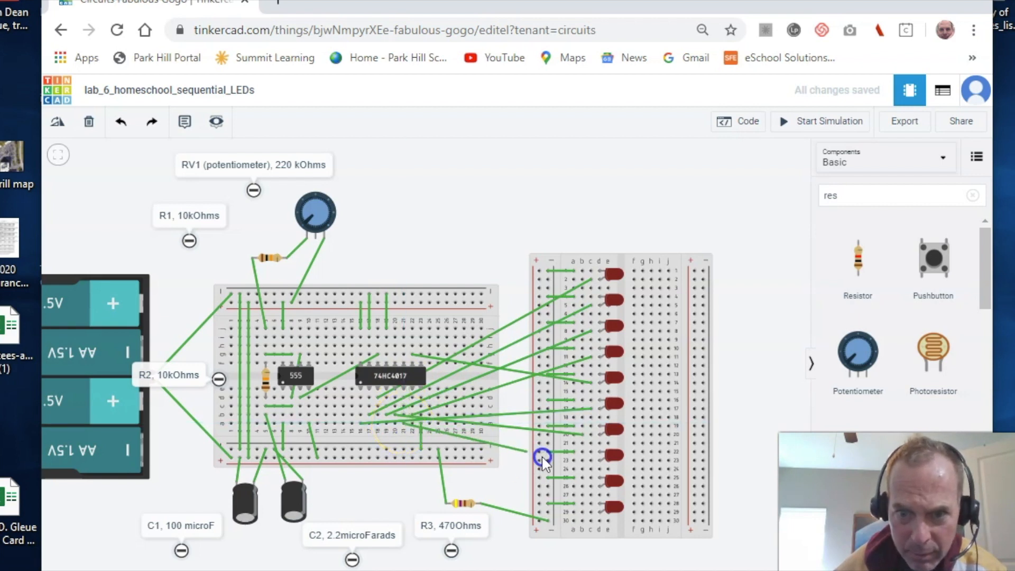
left_click(588, 461)
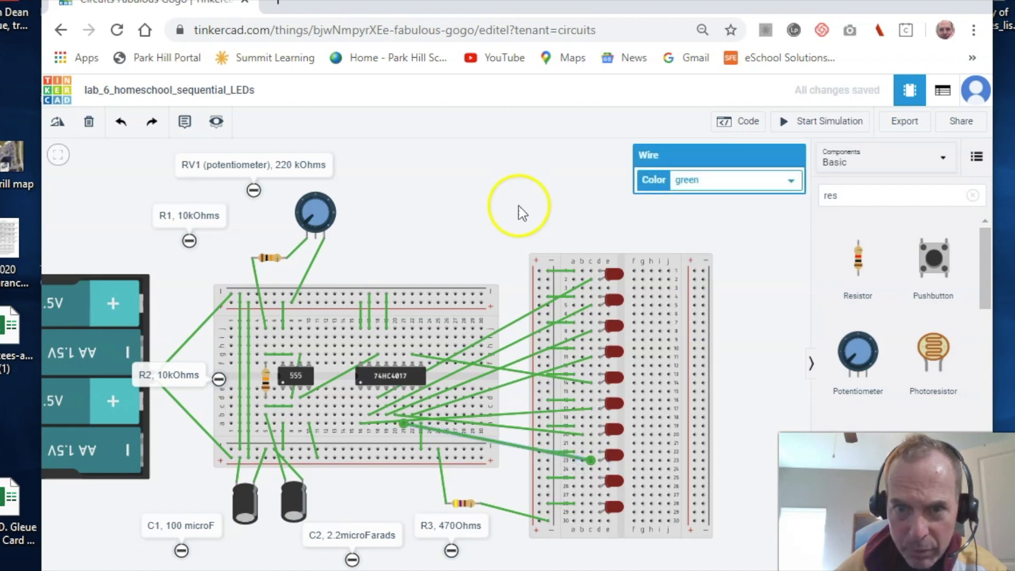
left_click(509, 170)
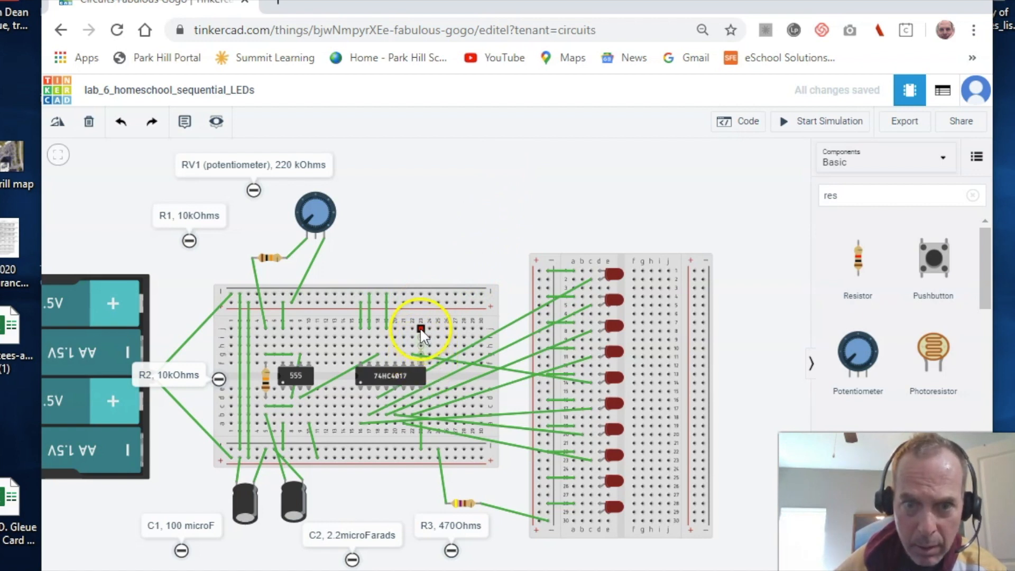
- Wire the last counter outputs to the lower LEDs, finishing at the bottom LED
left_click_drag(453, 344, 592, 482)
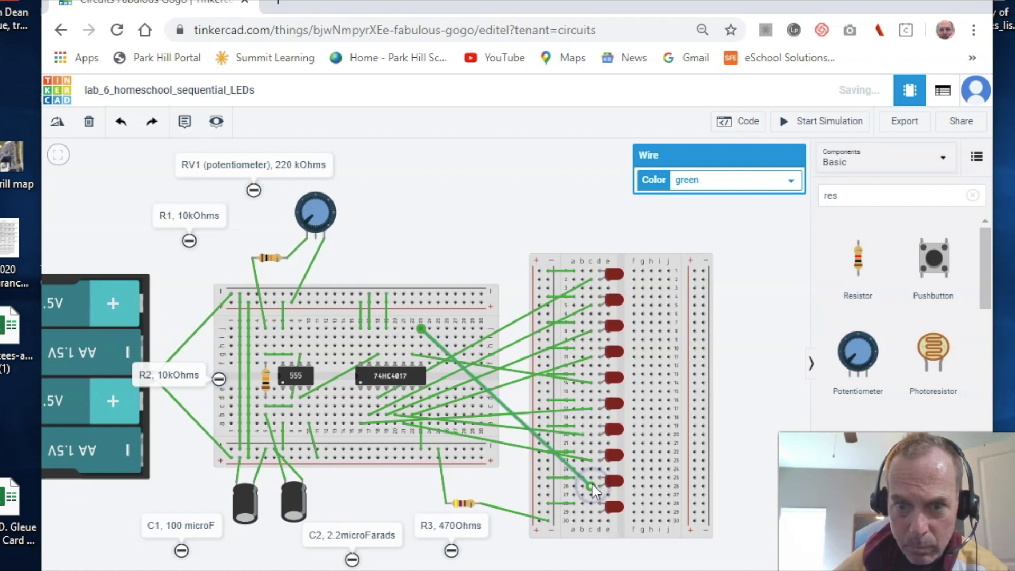
left_click(495, 214)
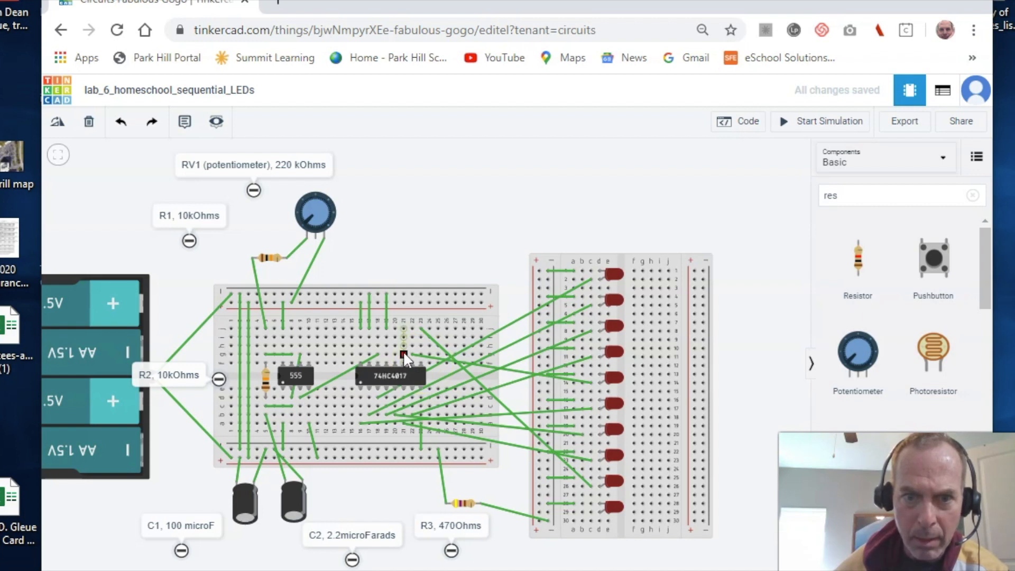
left_click(404, 354)
left_click(587, 509)
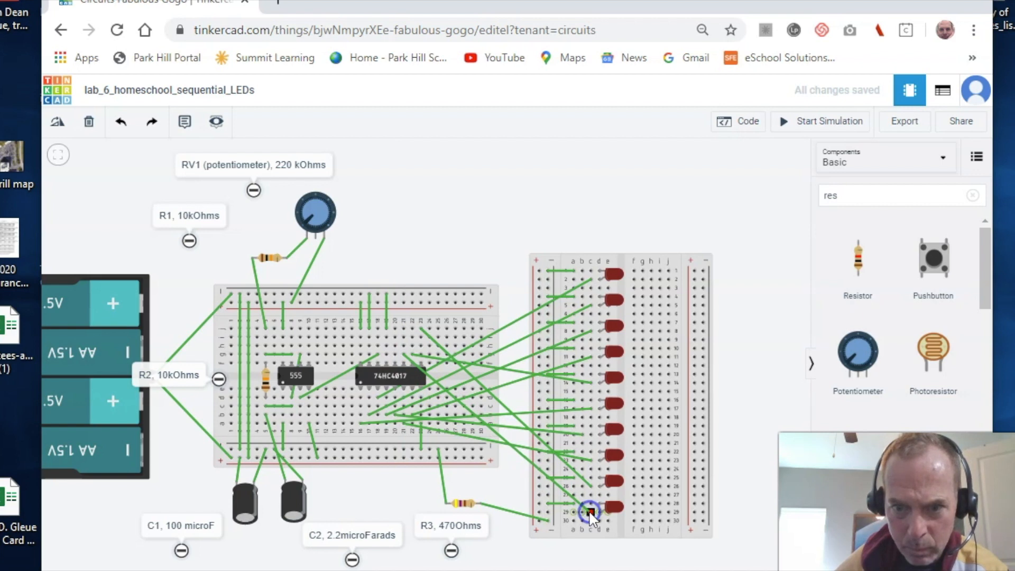
left_click(590, 511)
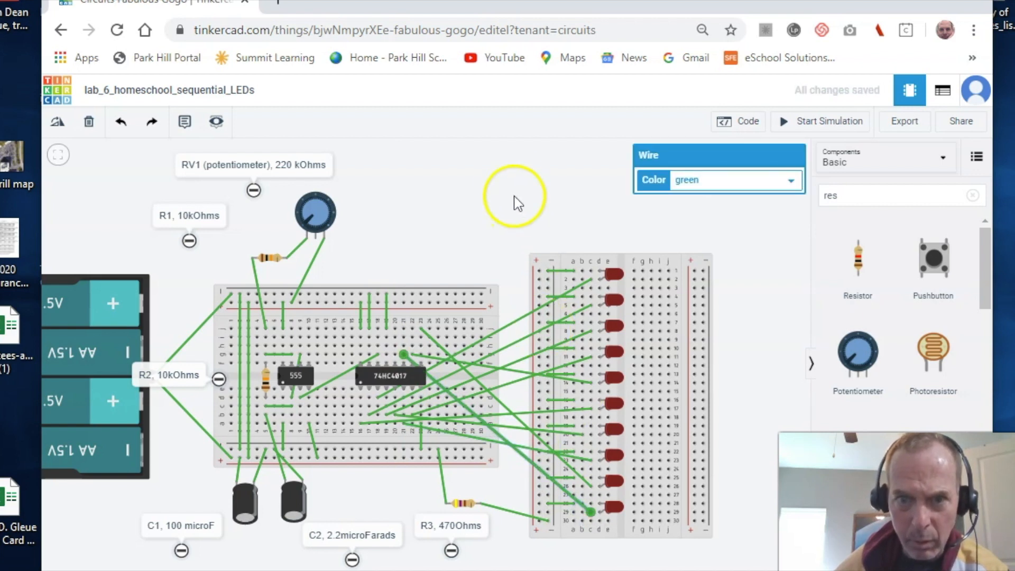
left_click(502, 180)
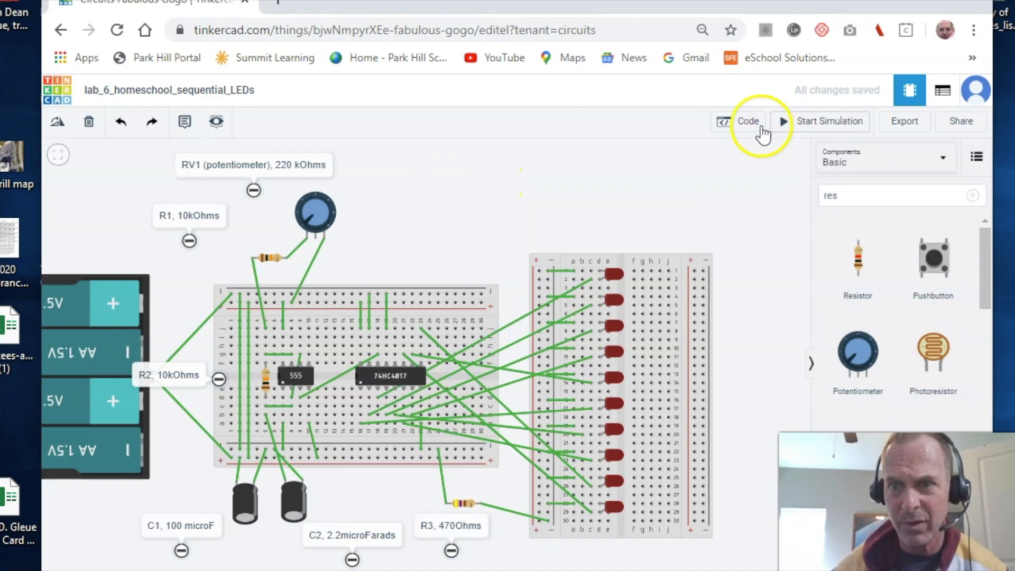
- Start the simulation and watch single LEDs light one after another down the second breadboard
left_click(811, 127)
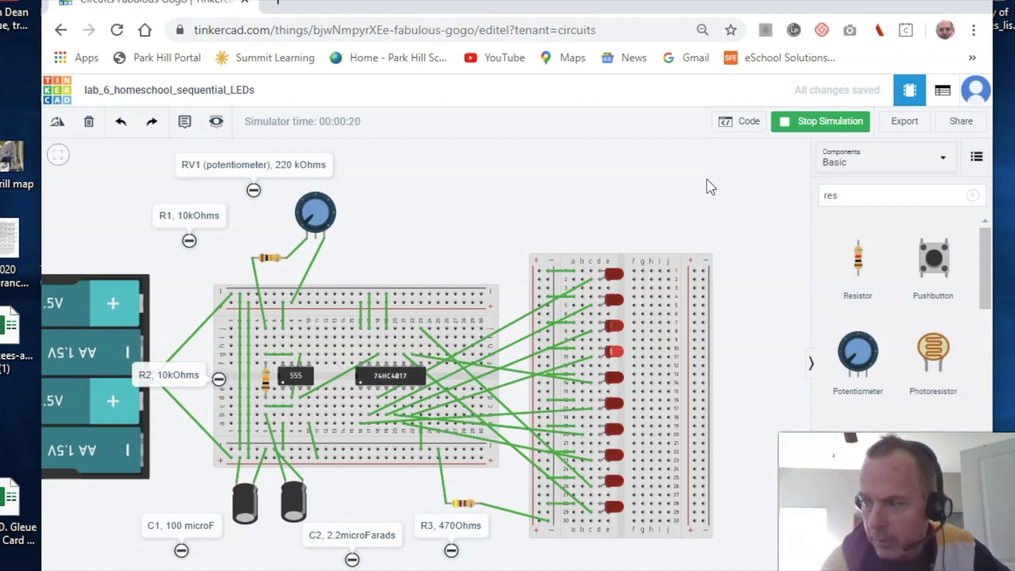
left_click(668, 161)
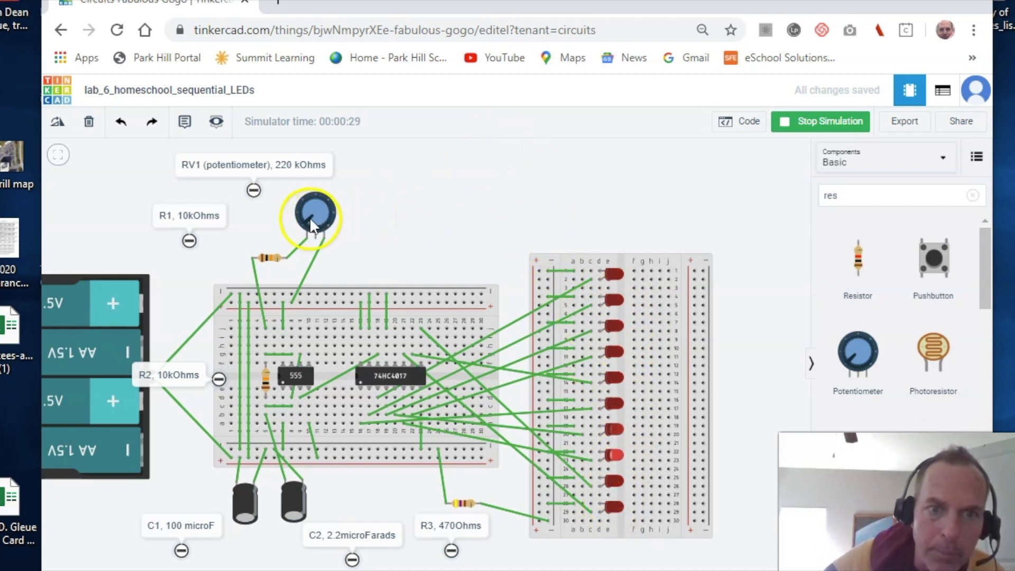
- Turn the RV1 potentiometer clockwise and back to speed up and slow the LED chase
mouse_move(307, 217)
left_mouse_down()
mouse_move(311, 205)
mouse_move(322, 211)
left_mouse_up()
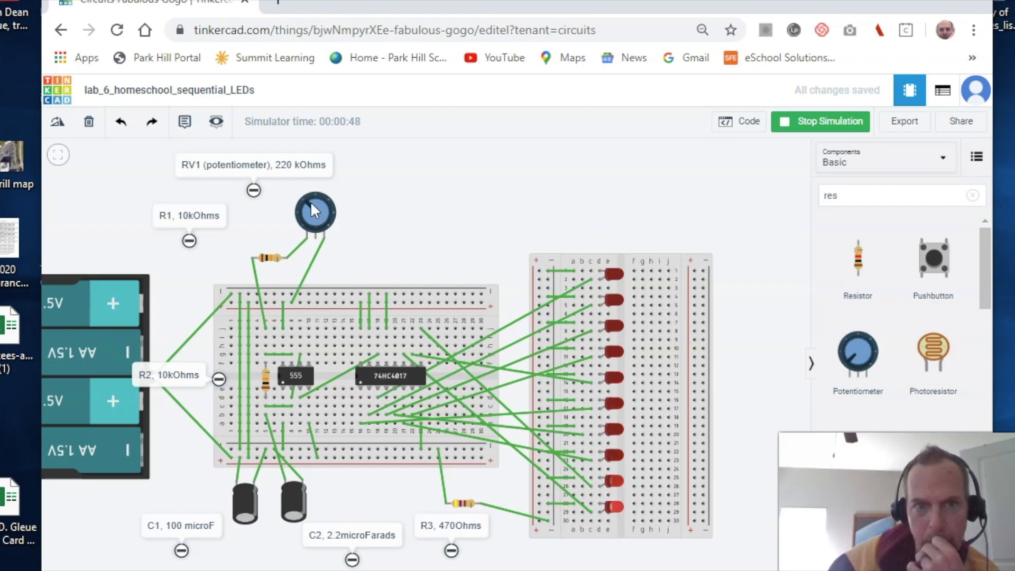
left_click_drag(312, 201, 318, 203)
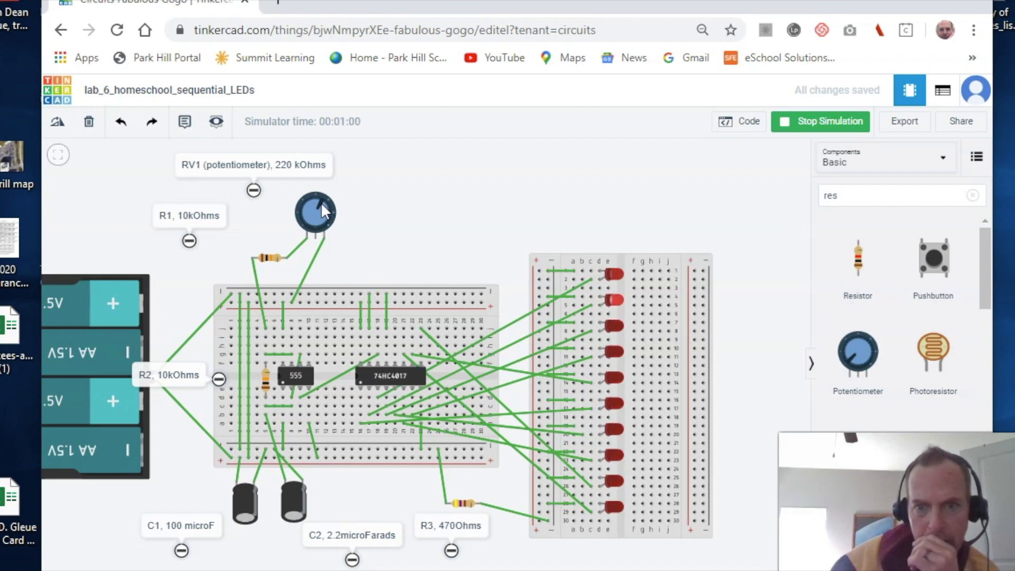
left_click_drag(320, 199, 326, 206)
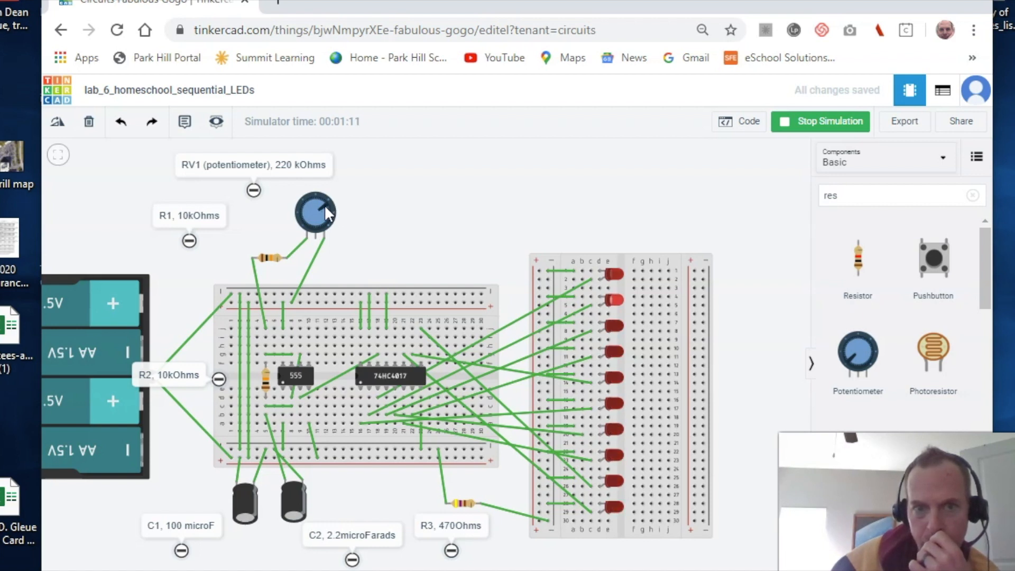
left_click_drag(316, 201, 306, 211)
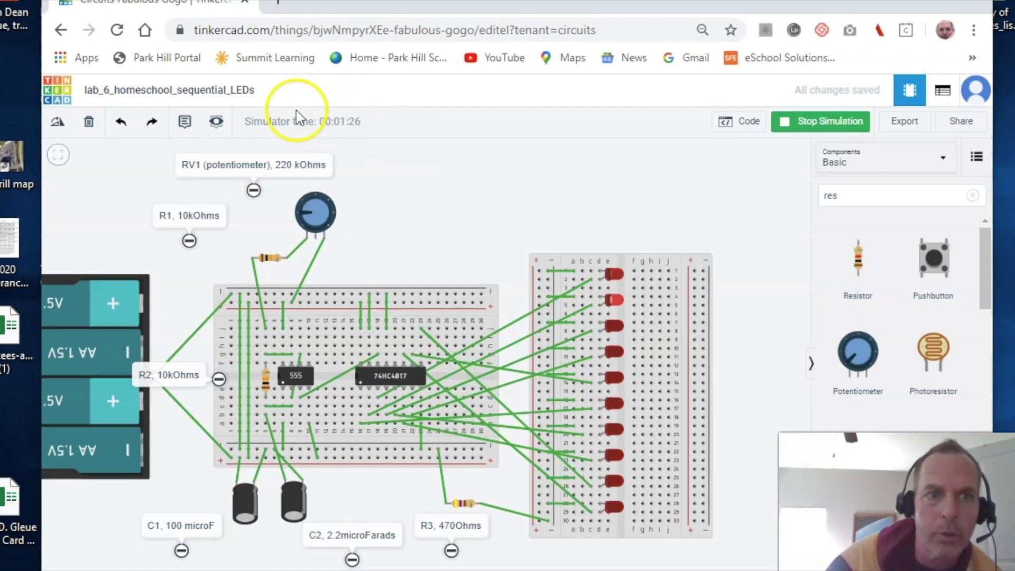
- Go to the Circuits dashboard and snip the list with lab_6_homeschool_sequential at the top
left_click(56, 95)
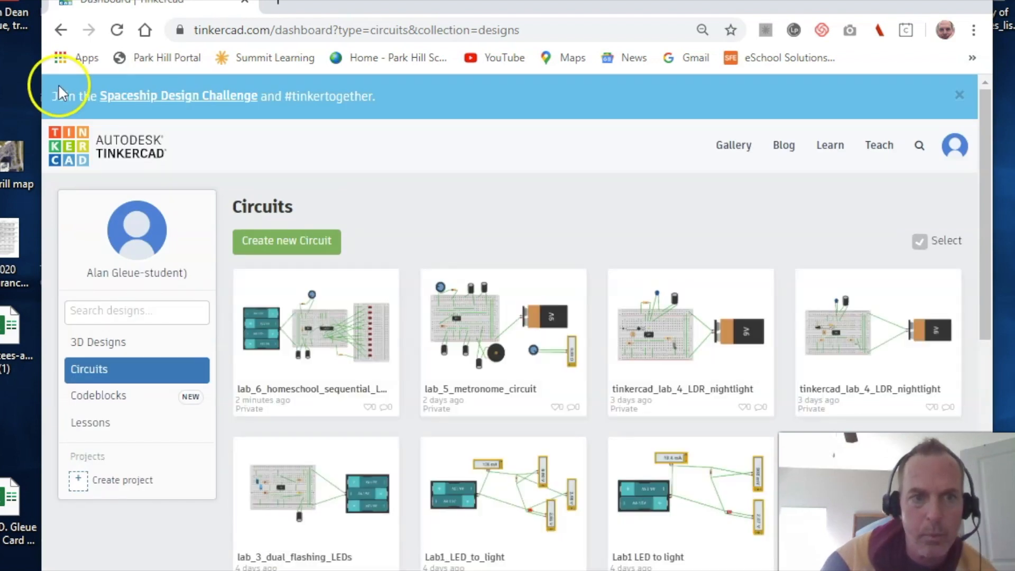
mouse_move(586, 523)
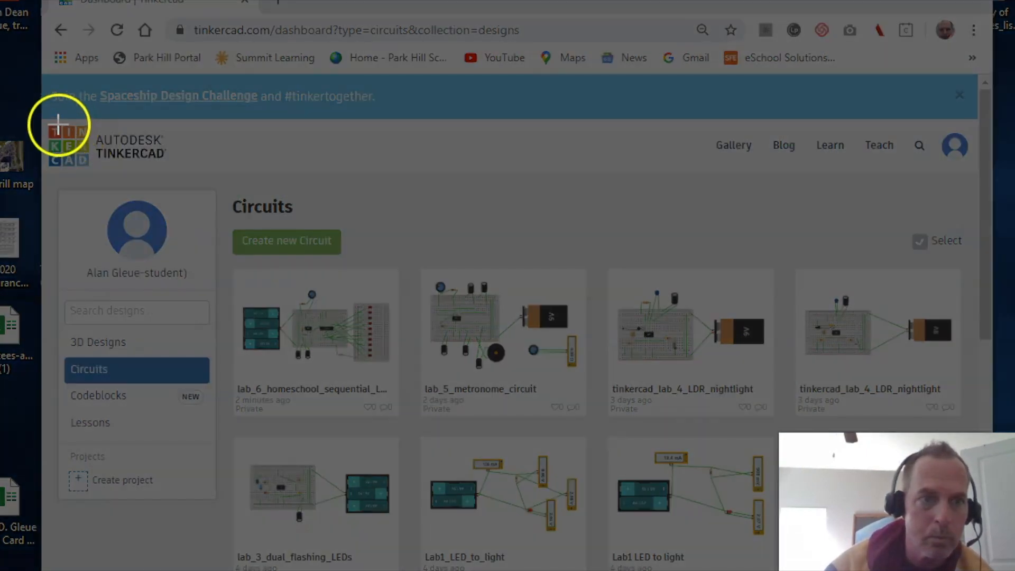
left_click_drag(51, 117, 407, 423)
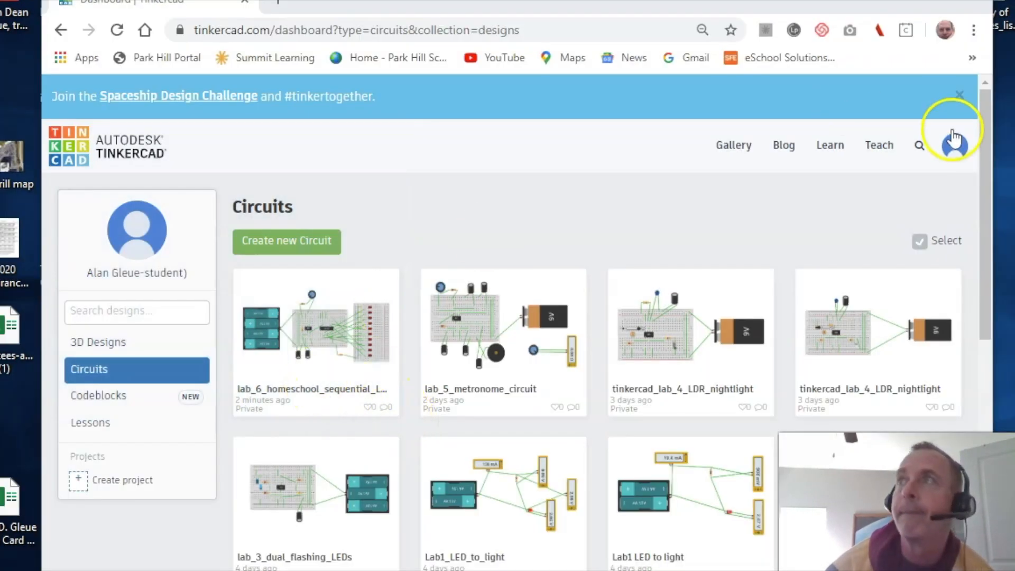
mouse_move(1014, 60)
left_mouse_down()
mouse_move(682, 1)
mouse_move(566, 0)
mouse_move(792, 80)
mouse_move(804, 70)
mouse_move(1014, 127)
left_mouse_up()
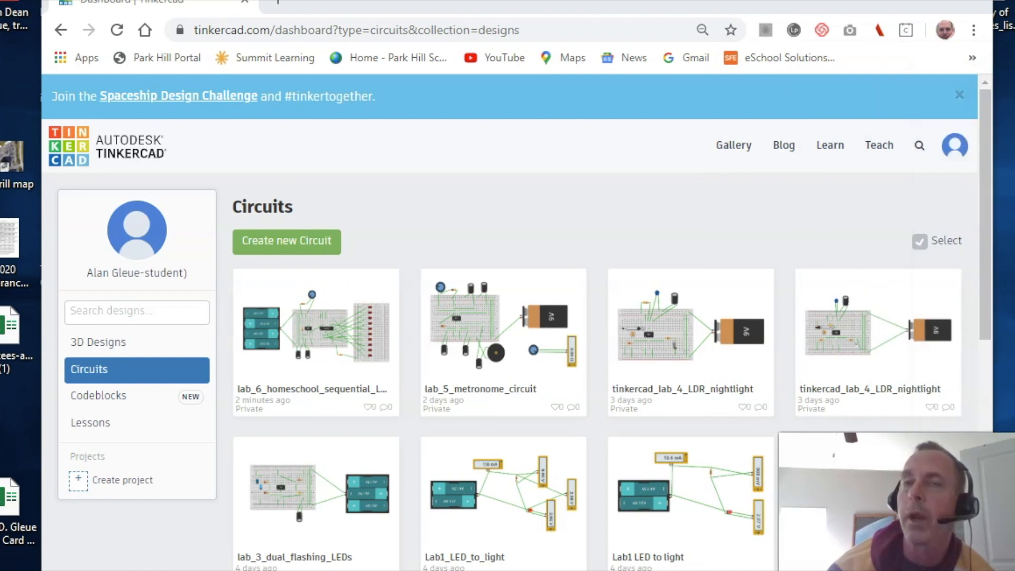